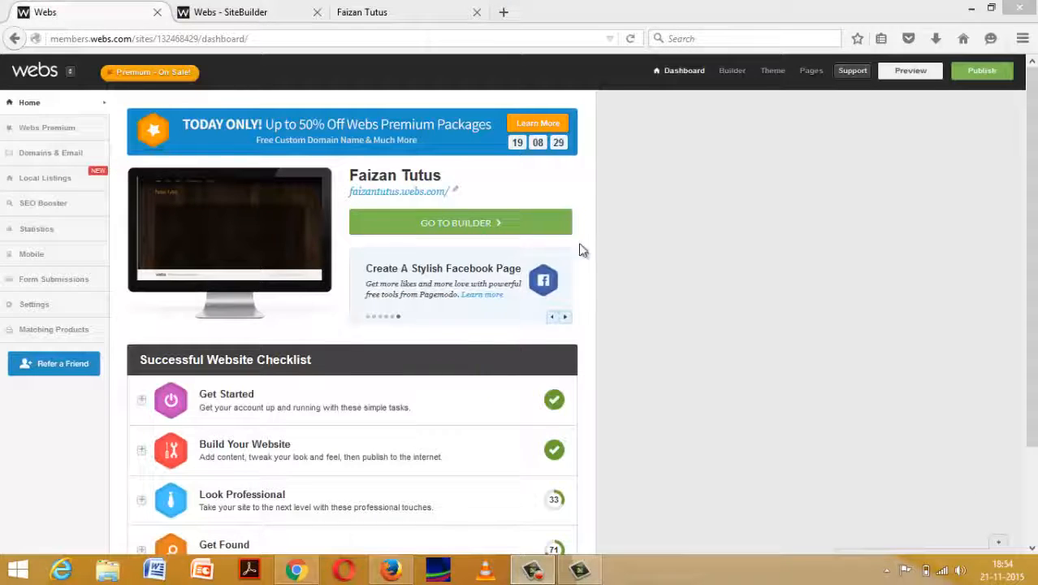
# - Switch to the site builder and turn off the site title in the page header
pyautogui.click(282, 8)
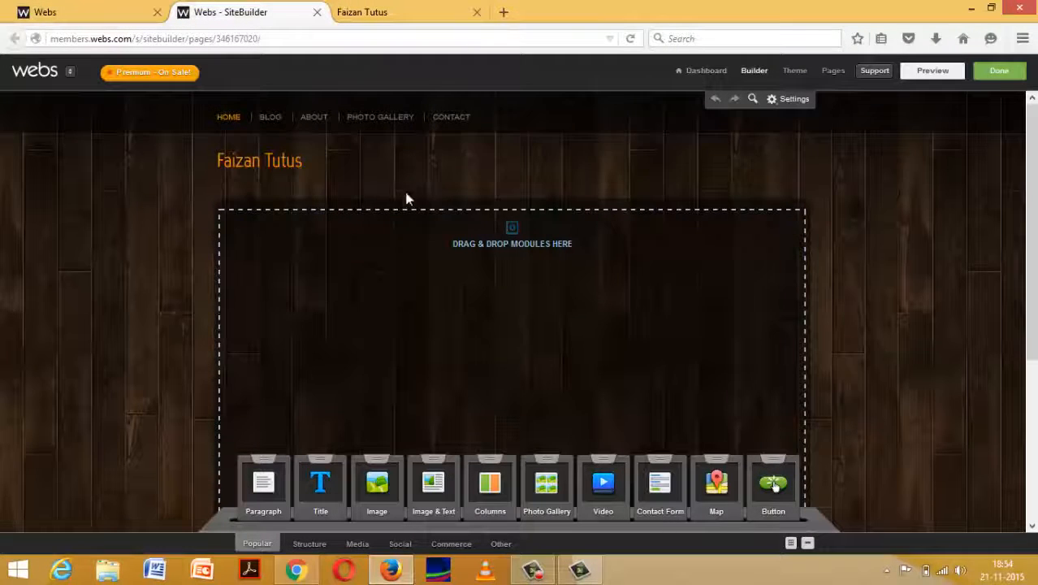
pyautogui.rightClick(373, 163)
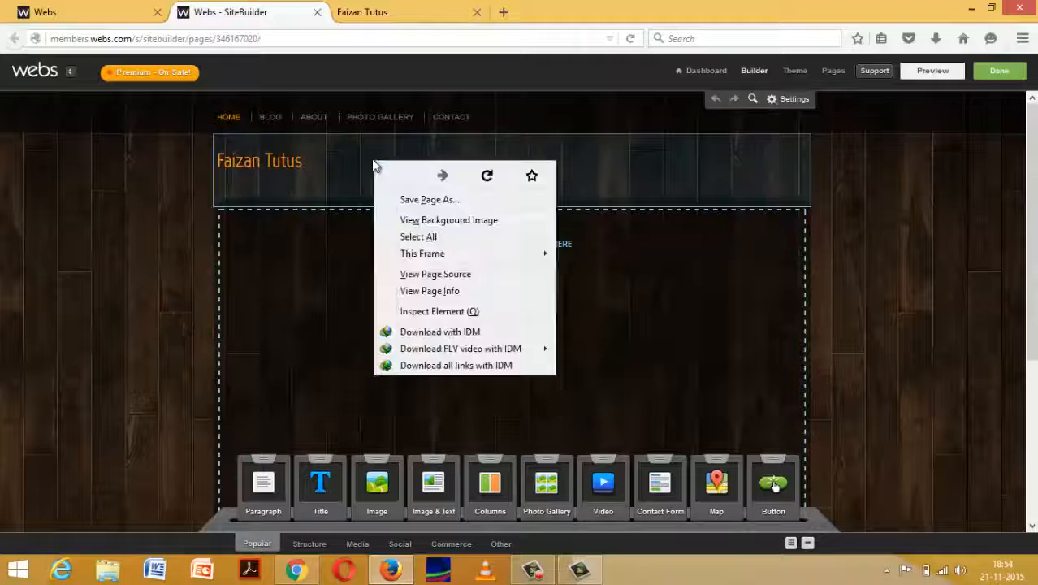
pyautogui.click(293, 112)
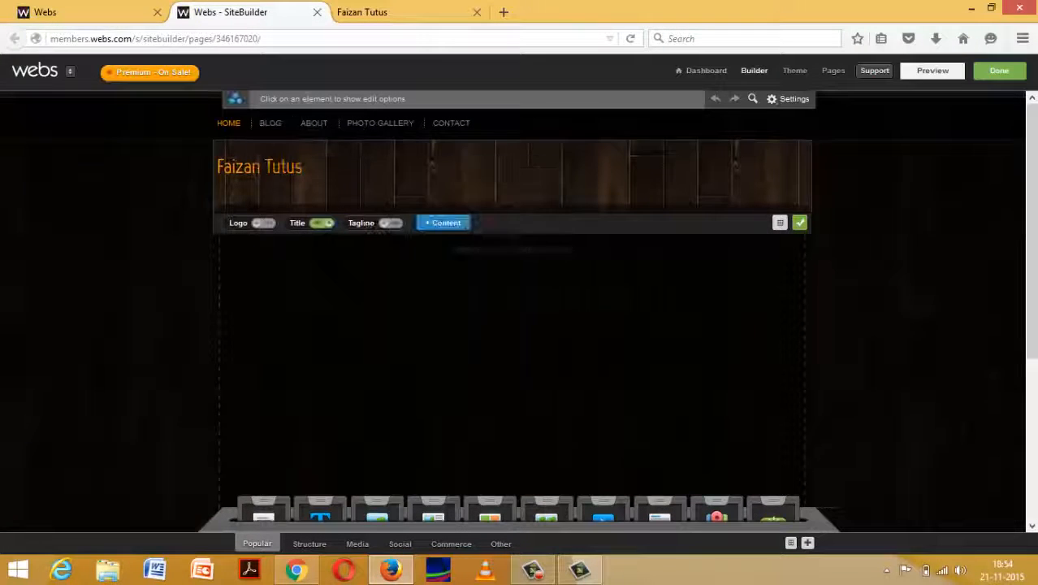
pyautogui.click(322, 223)
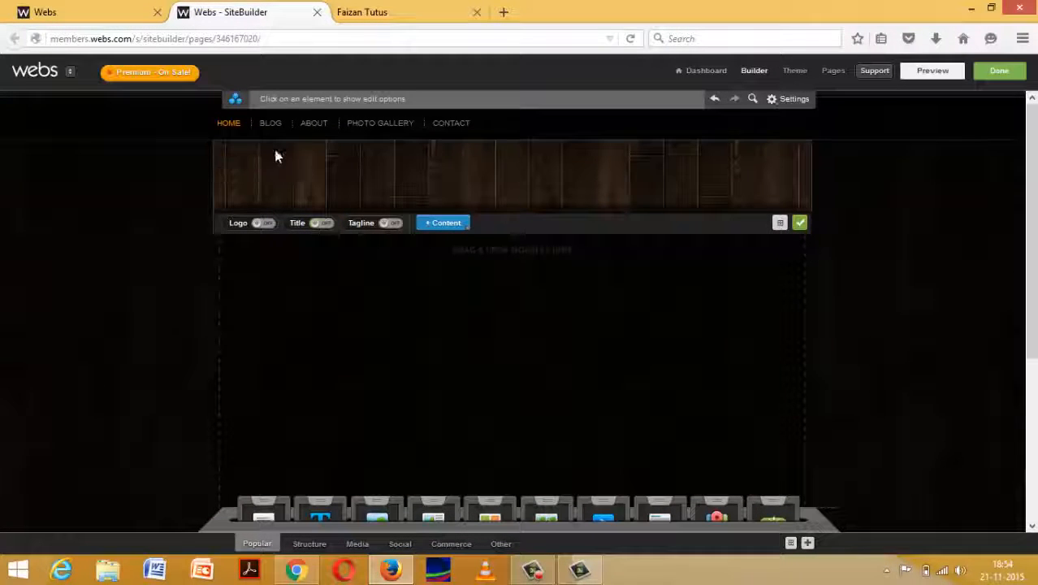
pyautogui.click(162, 134)
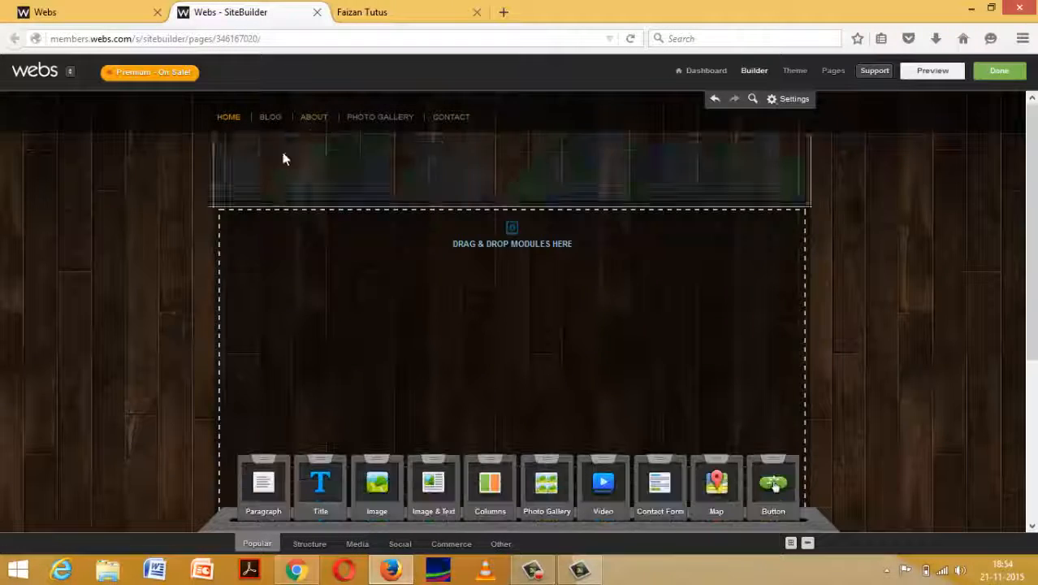
# - Try to open the About page from the site navigation
pyautogui.click(312, 117)
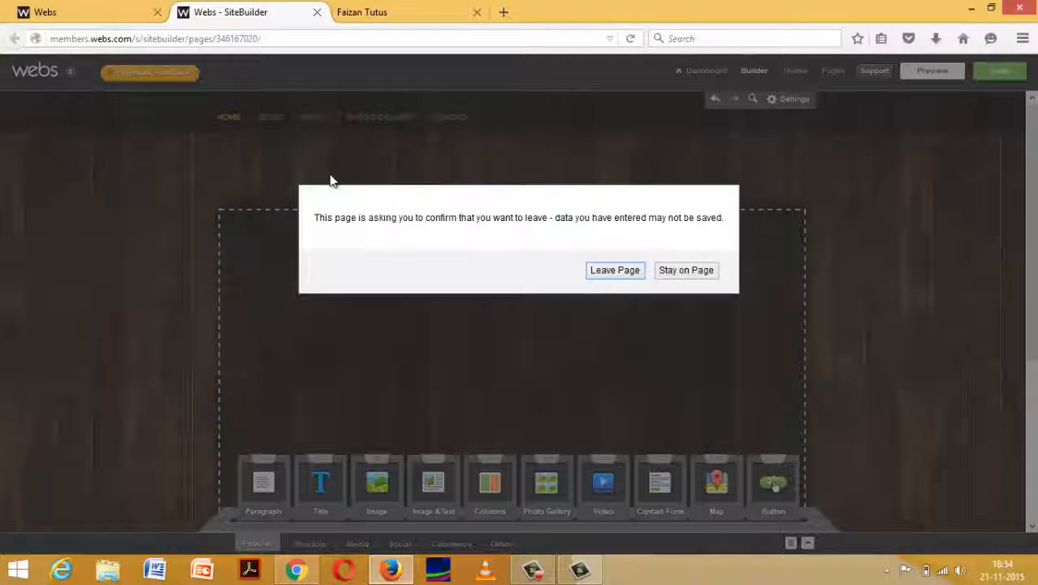
pyautogui.click(682, 271)
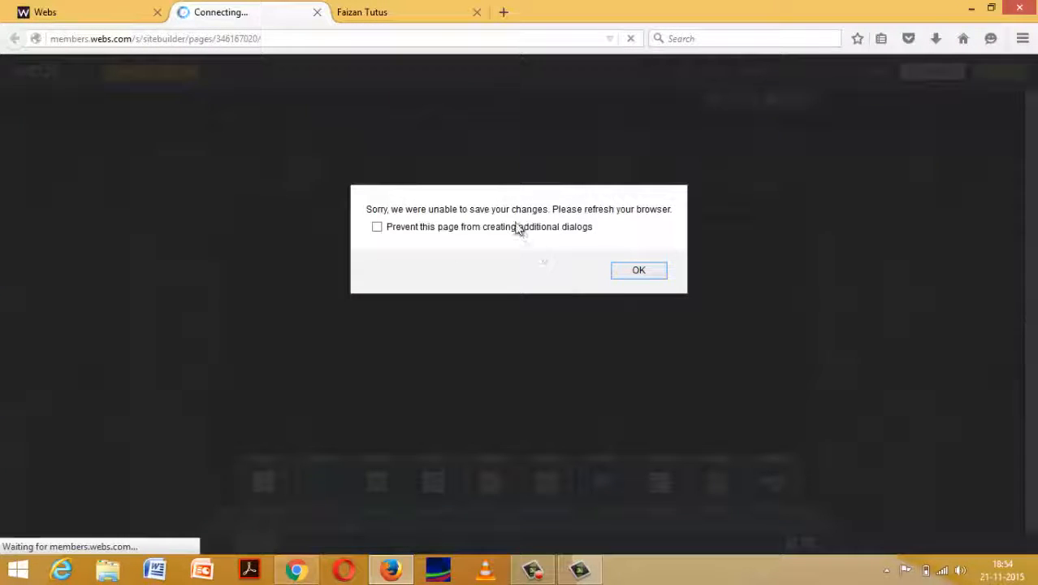
pyautogui.press('Return')
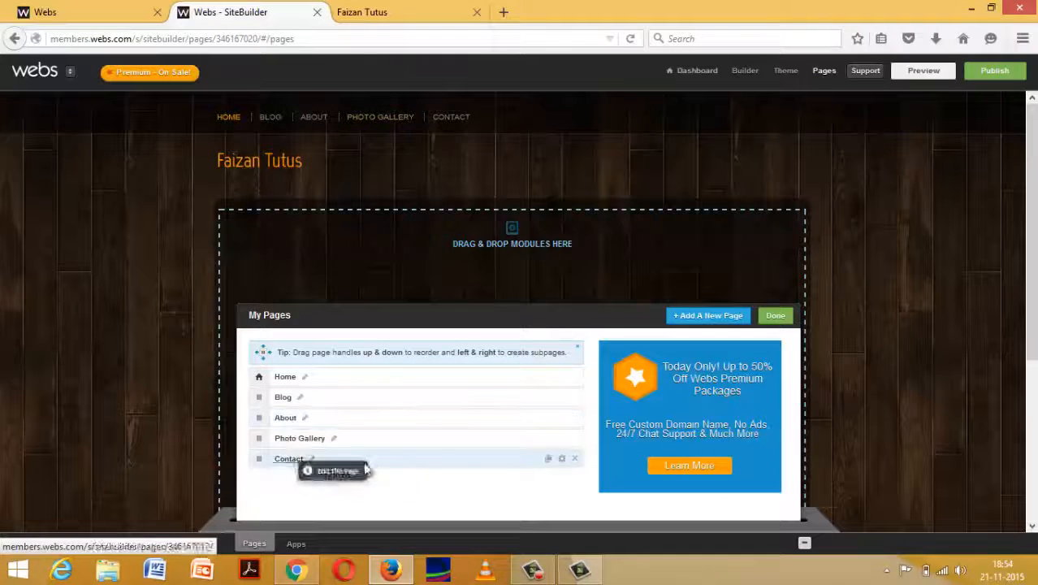
# - Delete the Blog page with its contents from the site's page list and return to the builder
pyautogui.click(574, 439)
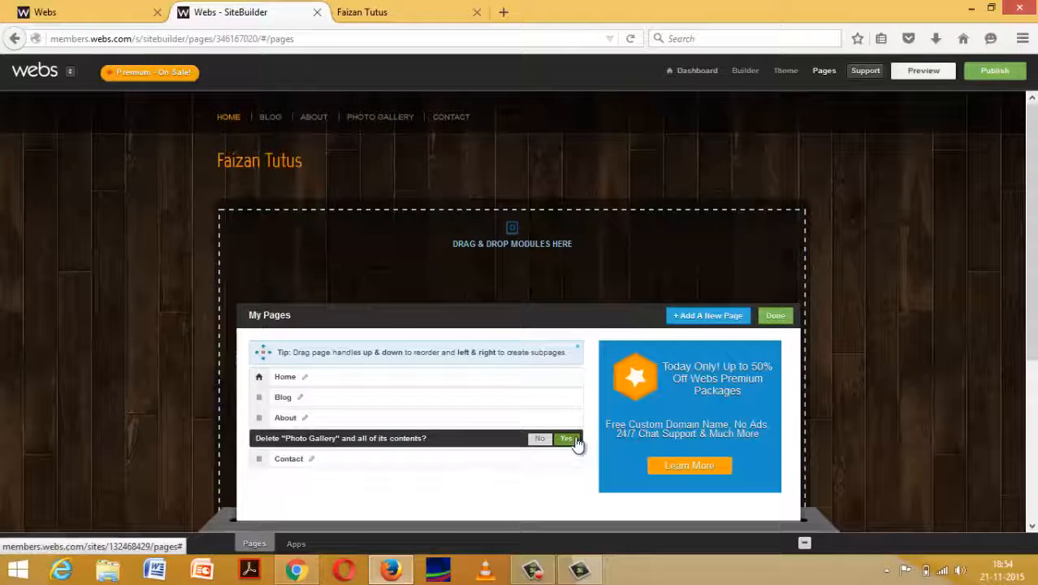
pyautogui.click(540, 439)
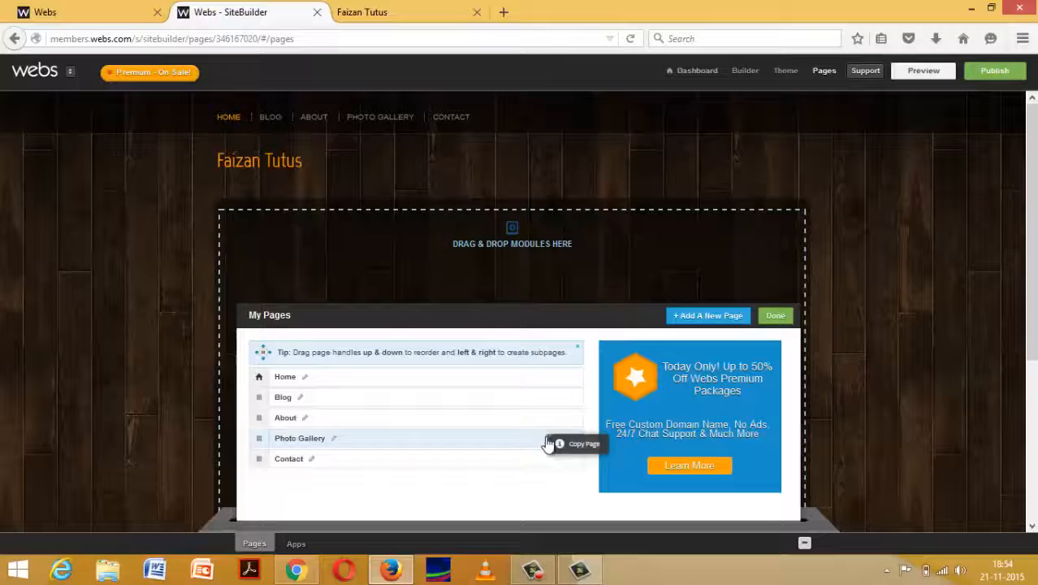
pyautogui.click(575, 398)
pyautogui.click(567, 398)
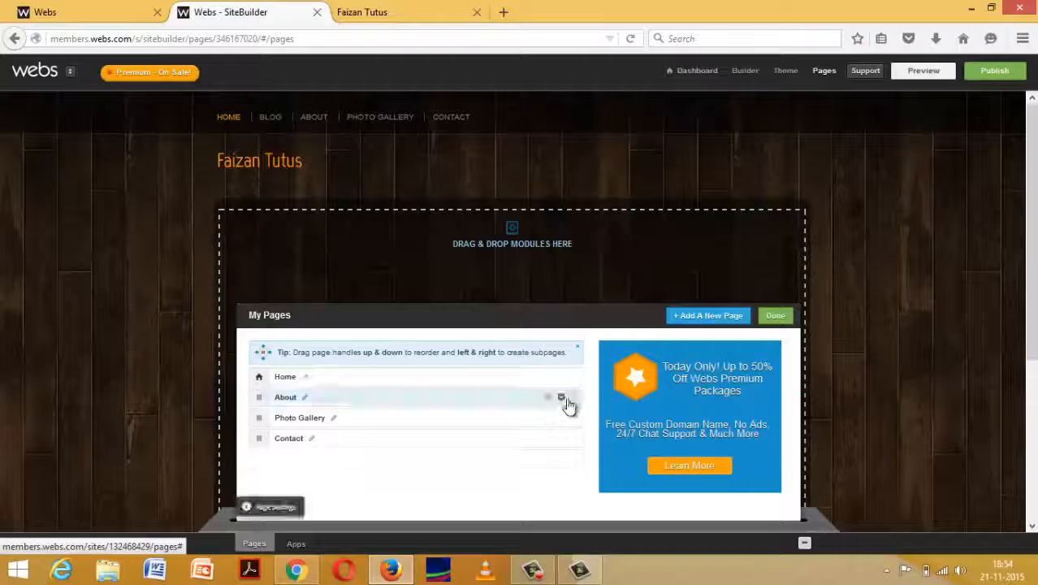
pyautogui.click(776, 316)
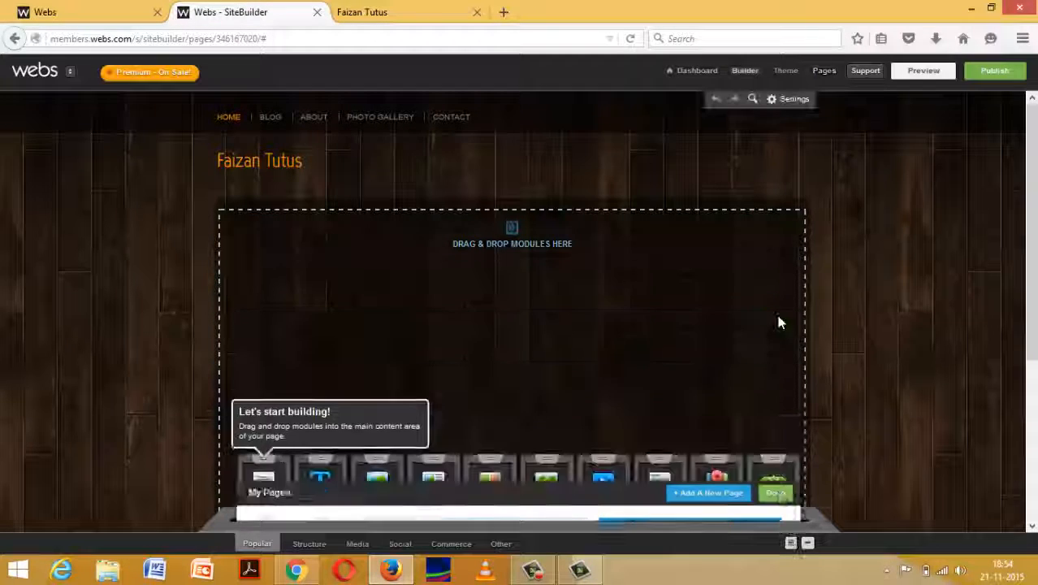
# - Set the font size of the site title in the header to 48
pyautogui.click(278, 159)
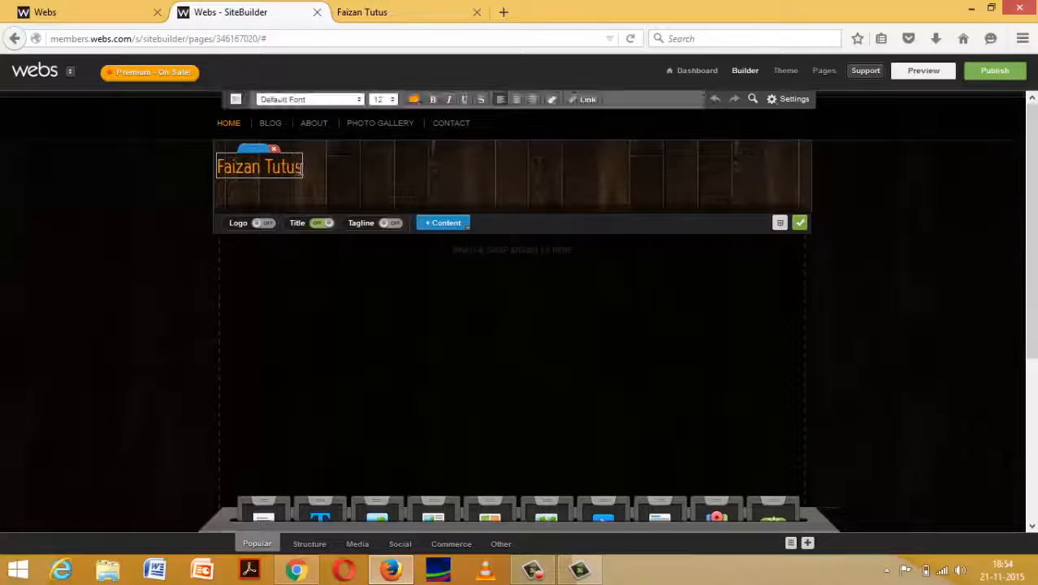
pyautogui.moveTo(301, 166); pyautogui.dragTo(205, 172)
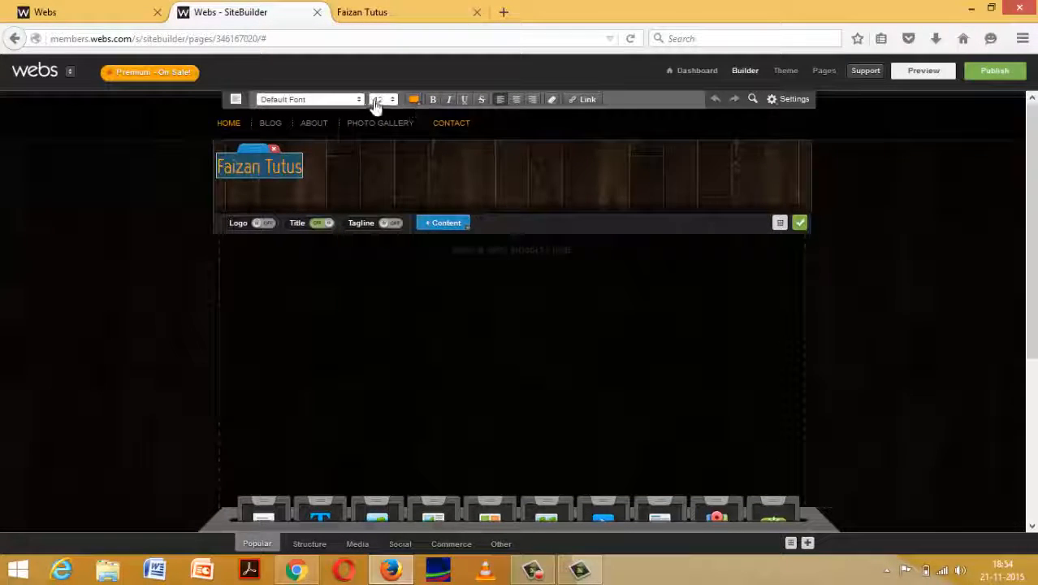
pyautogui.click(376, 101)
pyautogui.click(384, 217)
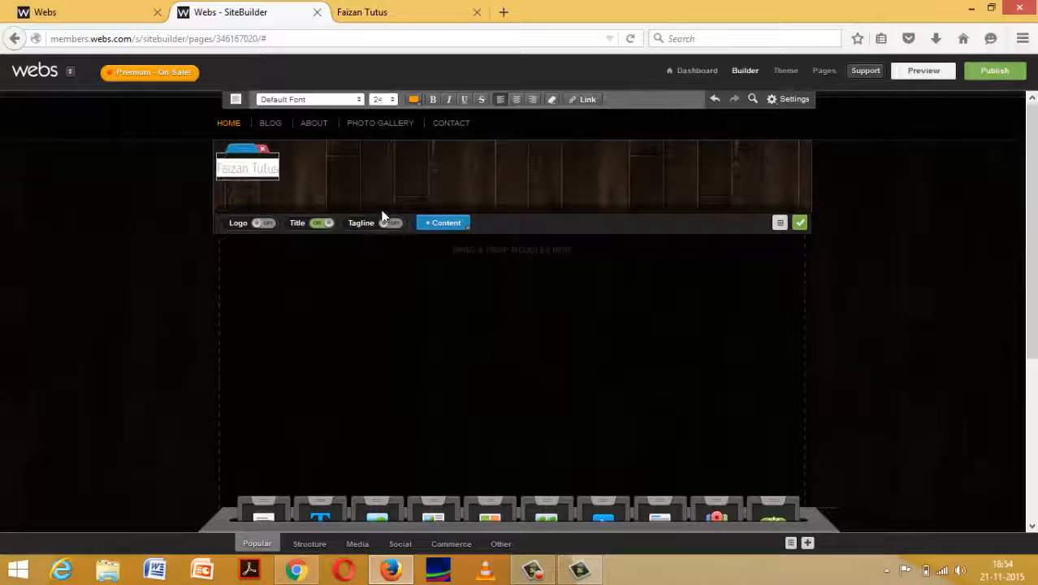
pyautogui.click(380, 99)
pyautogui.click(378, 245)
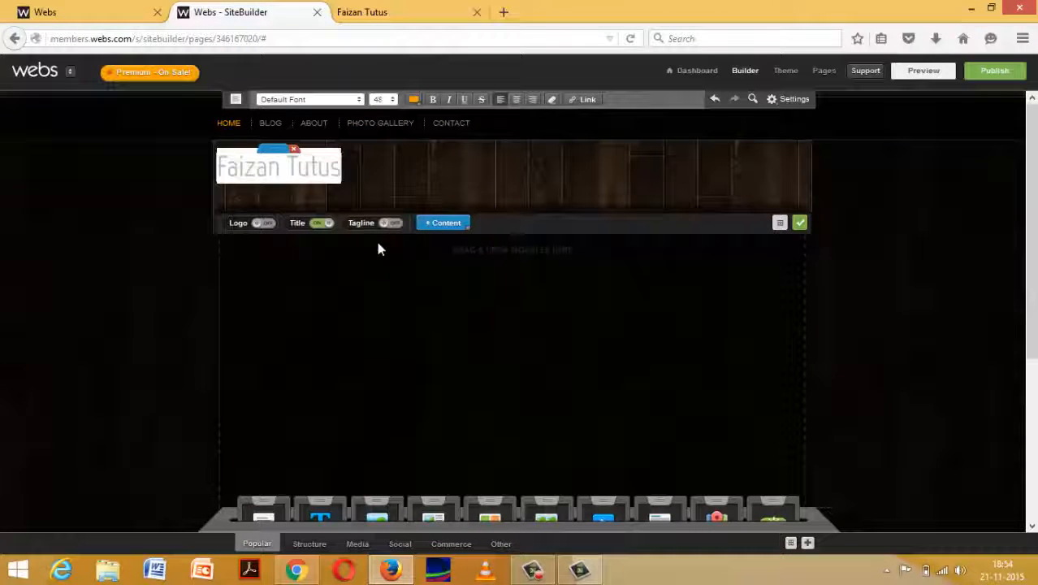
# - Change the text colour of the site title in the header to dark red
pyautogui.click(414, 100)
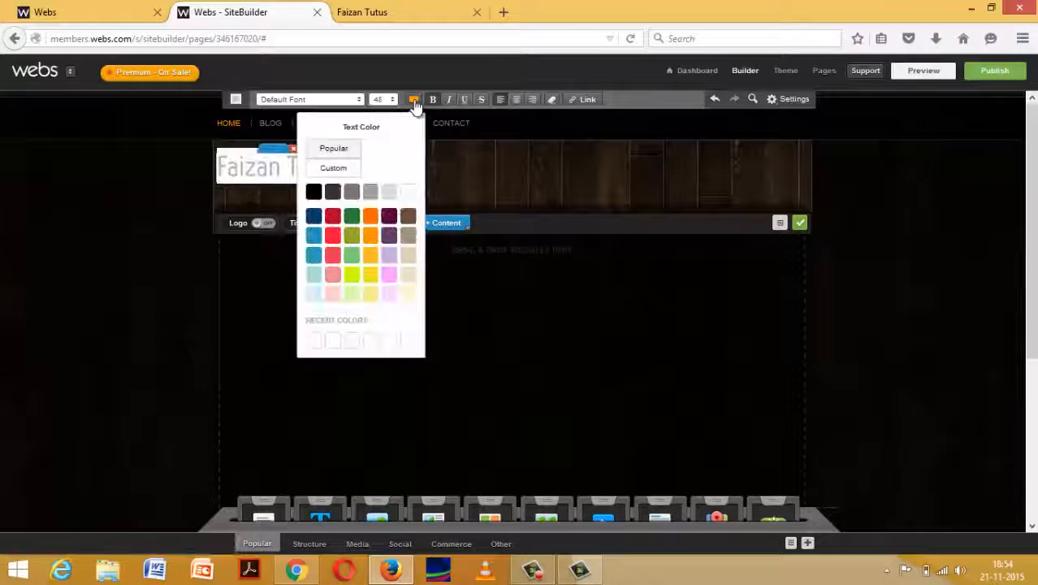
pyautogui.click(372, 216)
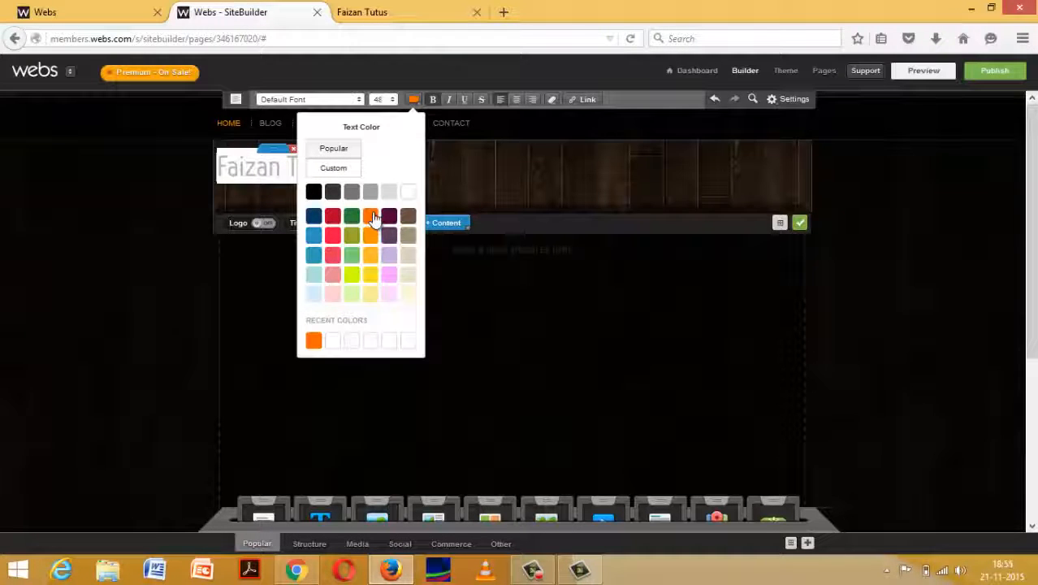
pyautogui.click(333, 255)
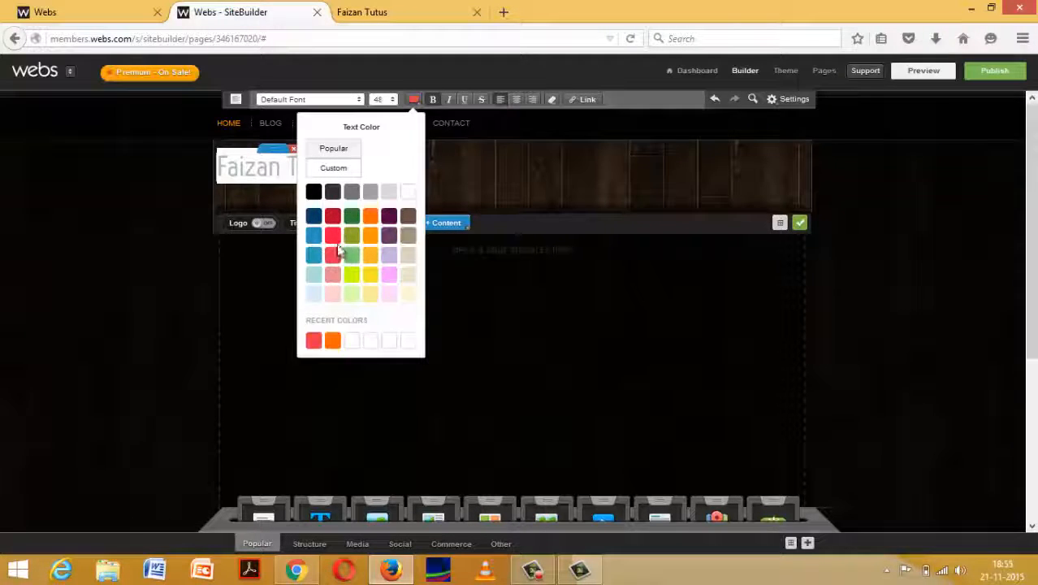
pyautogui.click(334, 168)
pyautogui.click(388, 219)
pyautogui.click(499, 145)
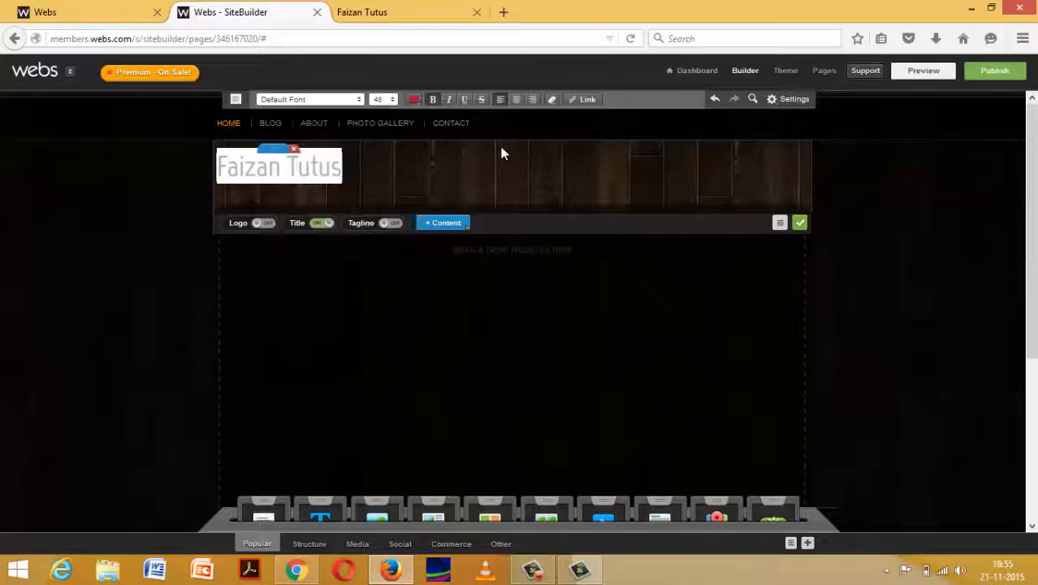
pyautogui.click(309, 172)
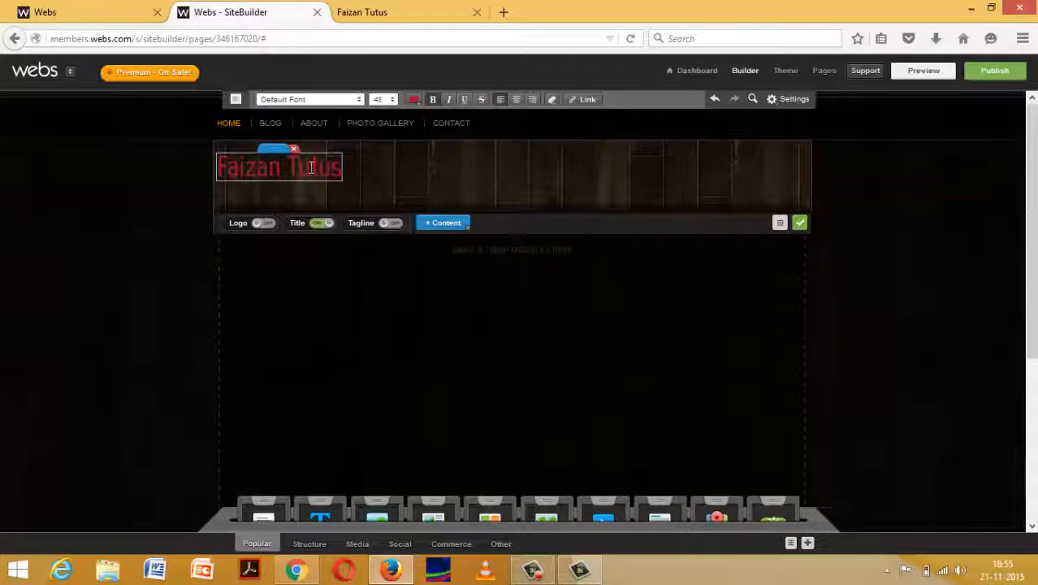
# - Toggle bold on the whole site title and try the italic style on it
pyautogui.moveTo(339, 167); pyautogui.dragTo(195, 172)
pyautogui.click(340, 167)
pyautogui.click(344, 171)
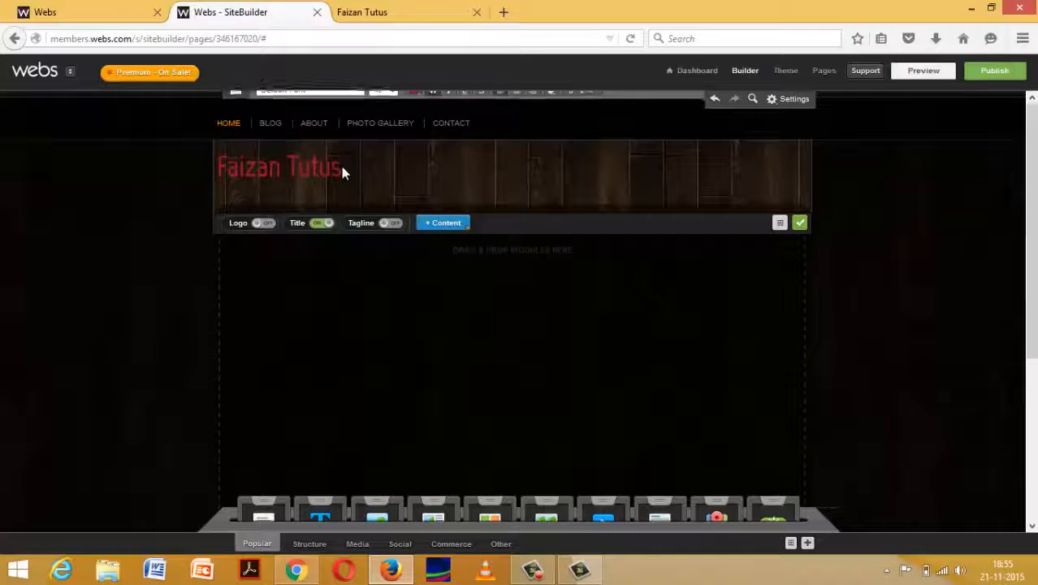
pyautogui.moveTo(340, 167); pyautogui.dragTo(188, 172)
pyautogui.click(433, 100)
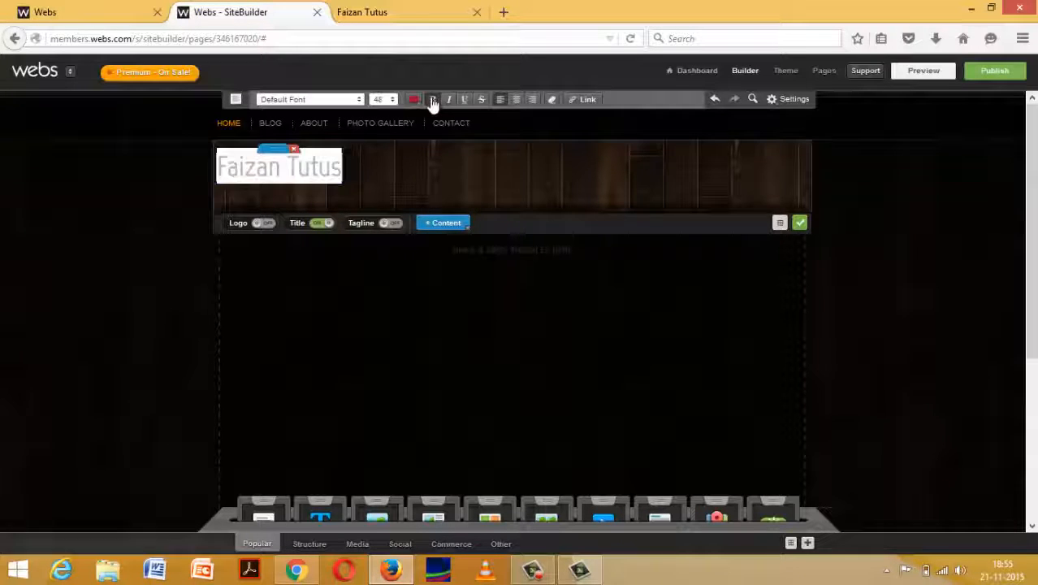
pyautogui.click(448, 102)
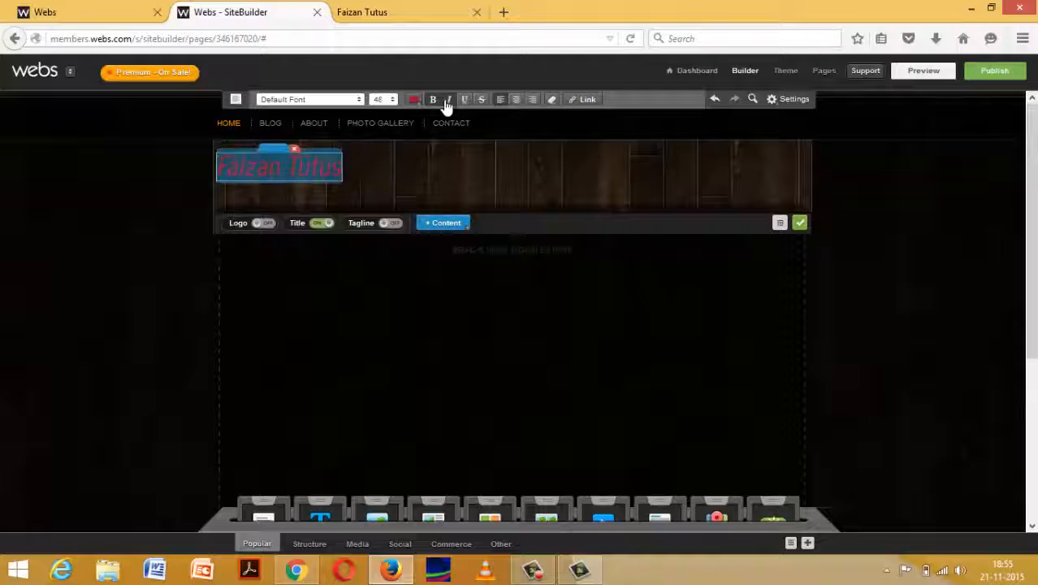
pyautogui.click(447, 103)
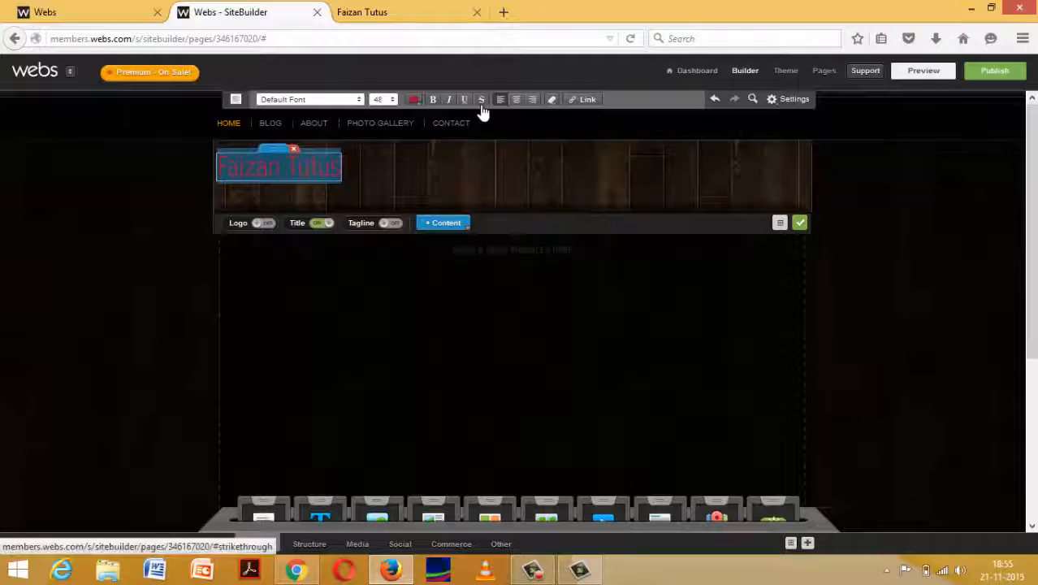
pyautogui.click(483, 109)
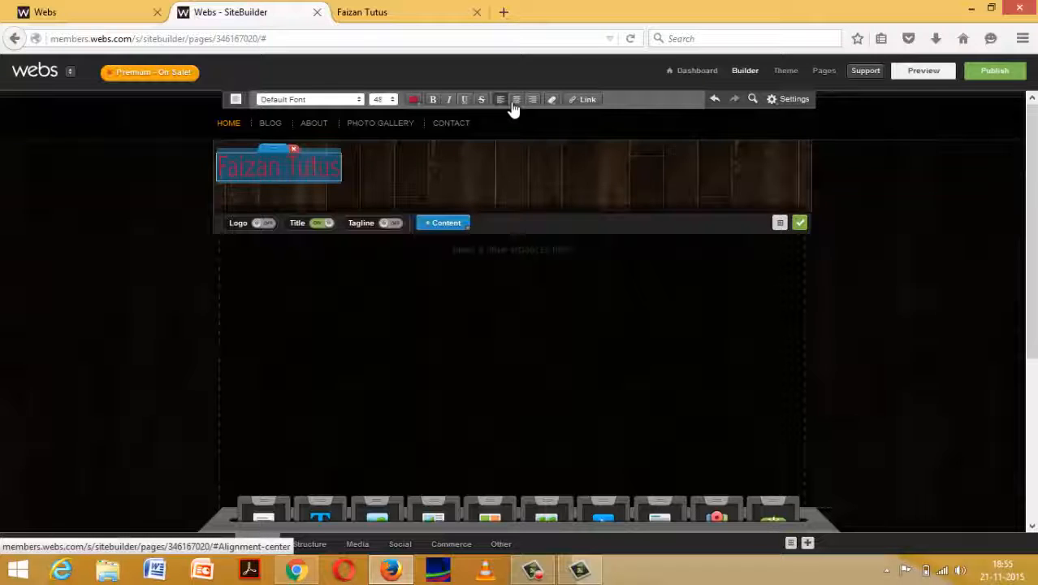
# - Centre the site title in the header and leave header editing
pyautogui.click(514, 108)
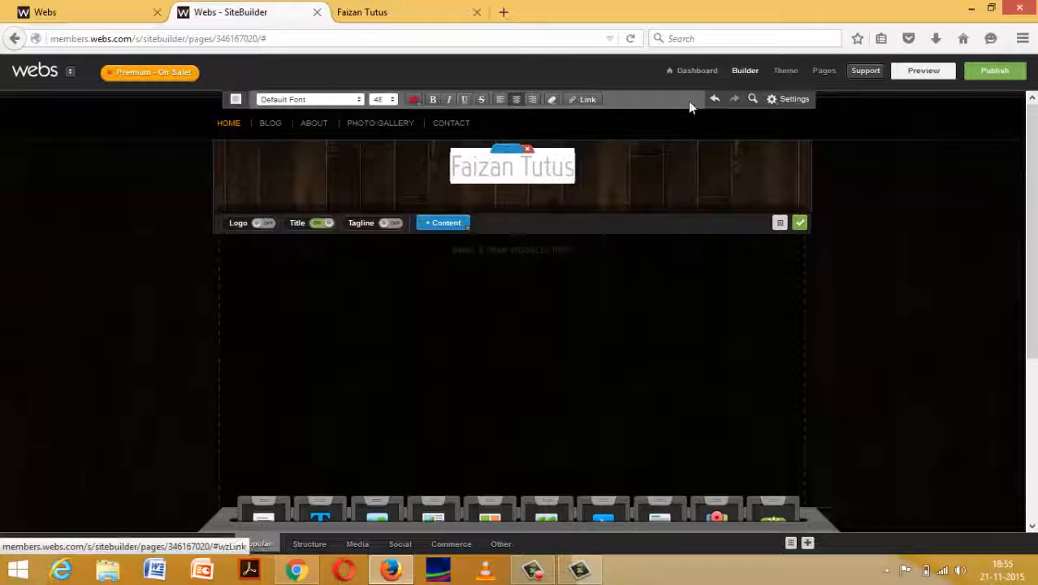
pyautogui.click(601, 122)
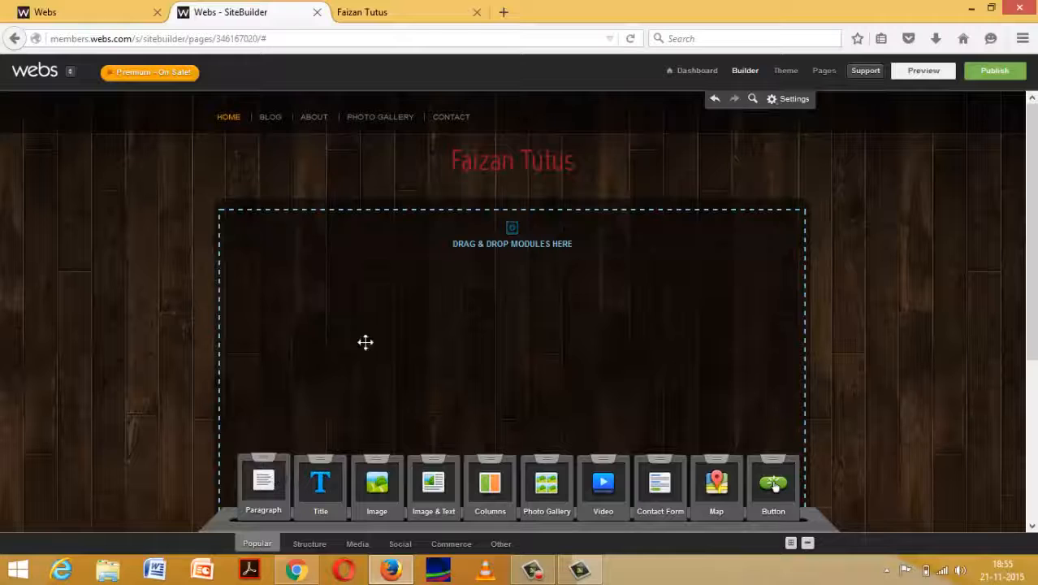
# - Add an Image & Text module to the page's content area and insert the previously uploaded Inpage 2009 course image into it
pyautogui.moveTo(365, 342); pyautogui.dragTo(284, 504)
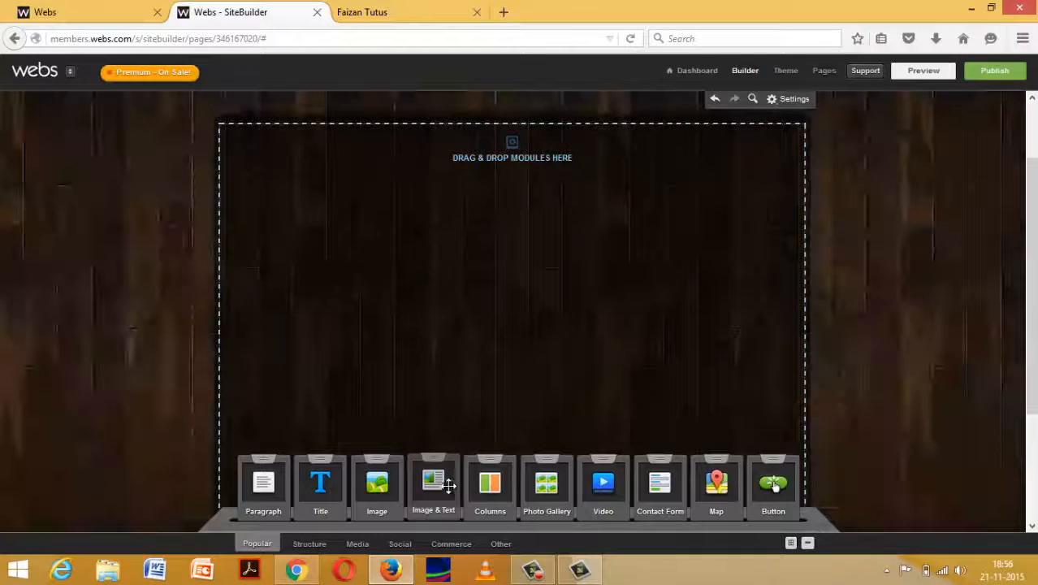
pyautogui.moveTo(449, 485); pyautogui.dragTo(403, 170)
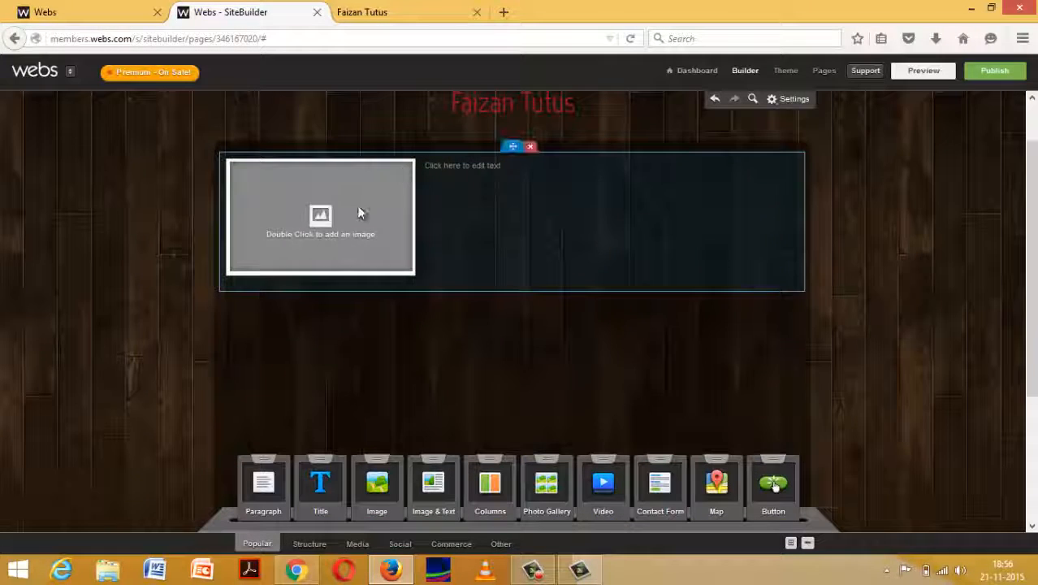
pyautogui.click(335, 213)
pyautogui.doubleClick(331, 231)
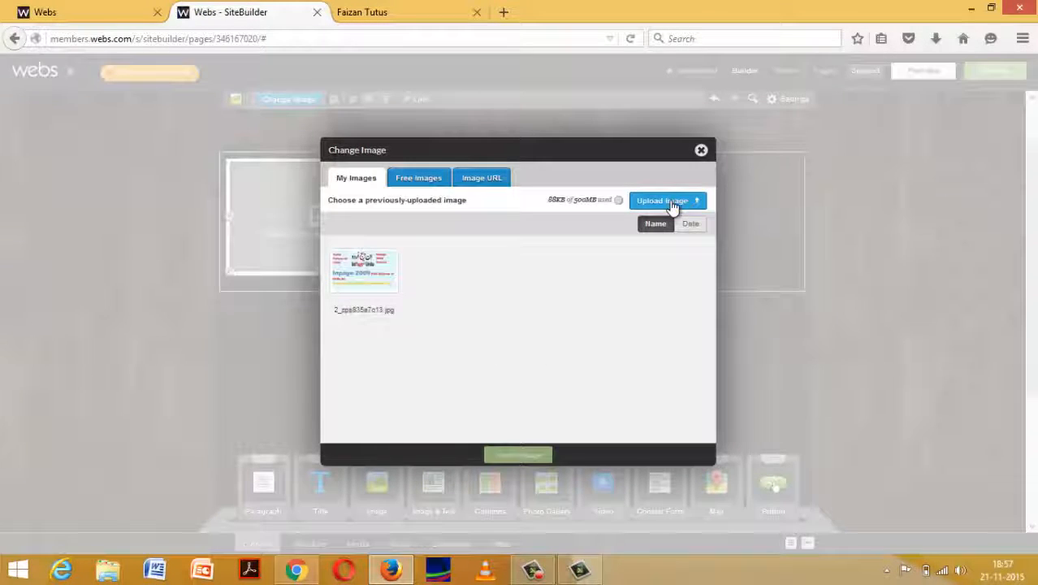
pyautogui.click(383, 278)
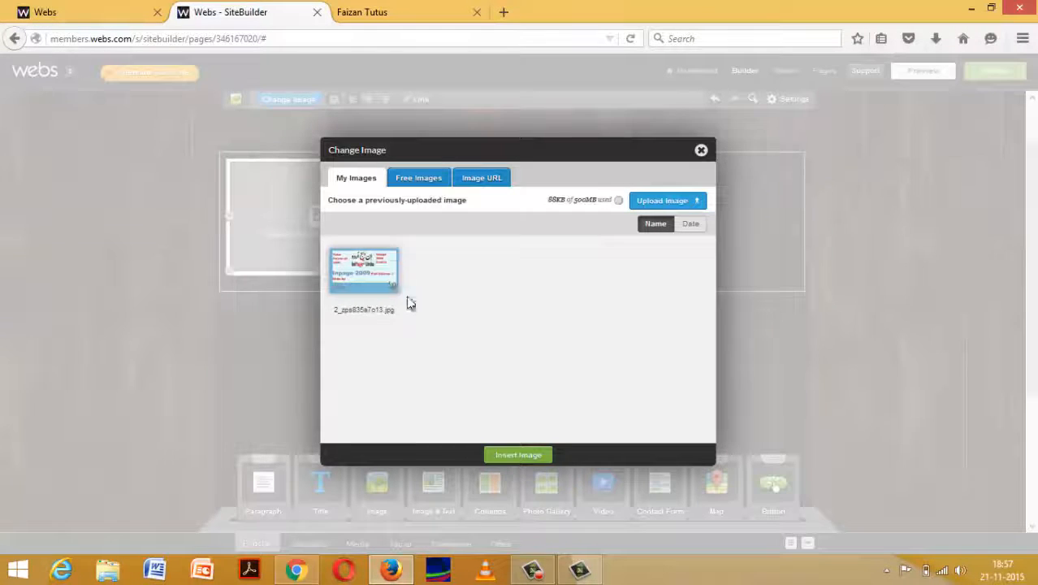
pyautogui.click(520, 457)
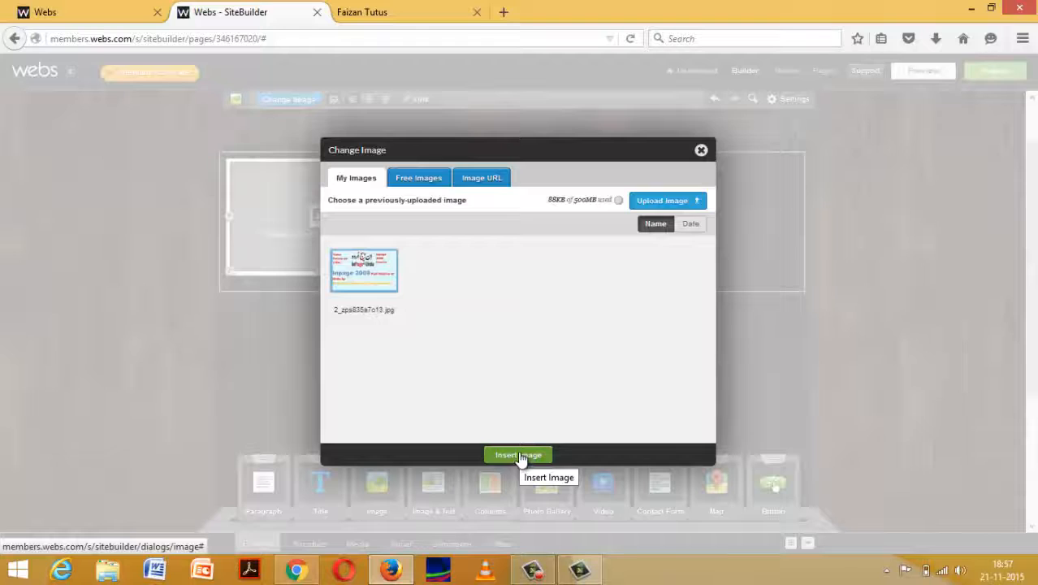
pyautogui.click(520, 456)
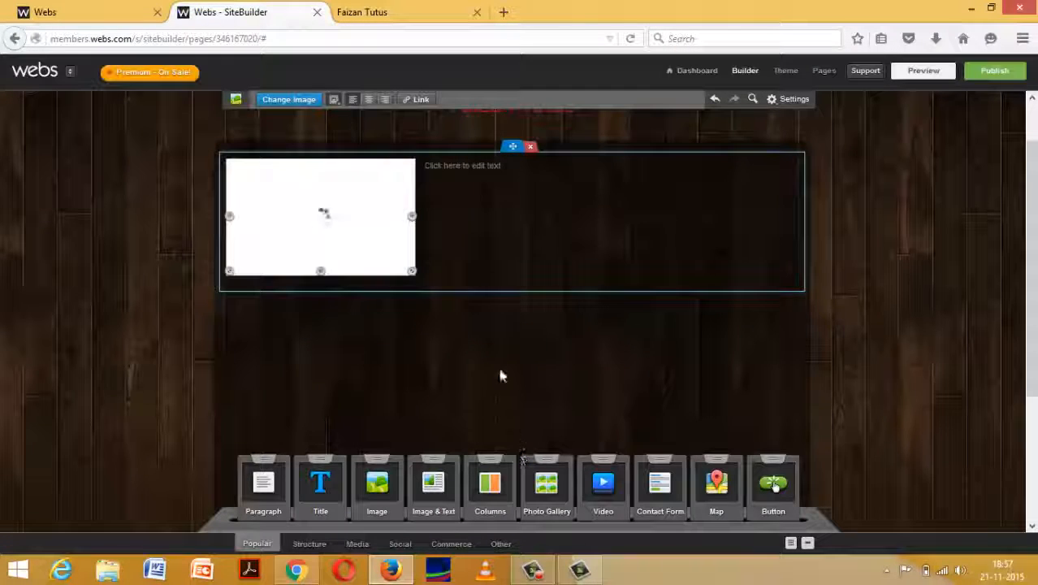
# - Clear the placeholder text beside the Inpage 2009 course image and try a font size of 48 for the text area
pyautogui.click(511, 168)
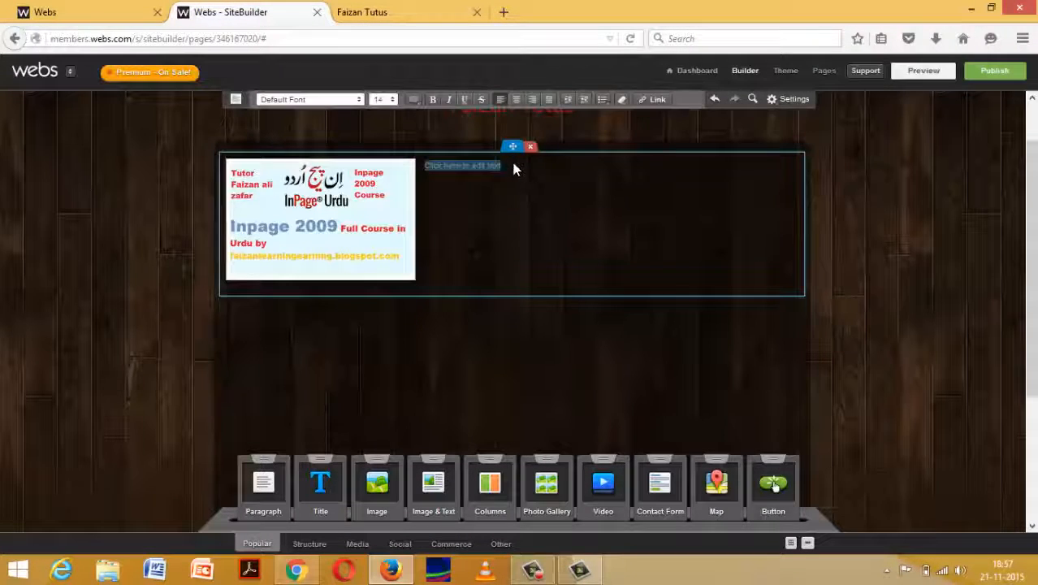
pyautogui.moveTo(511, 164); pyautogui.dragTo(424, 165)
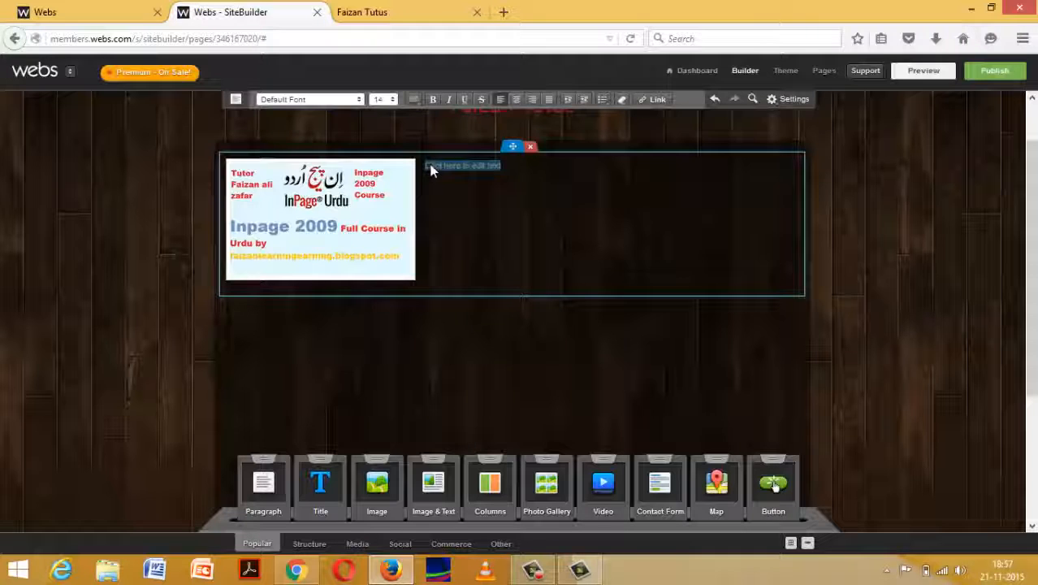
pyautogui.click(391, 99)
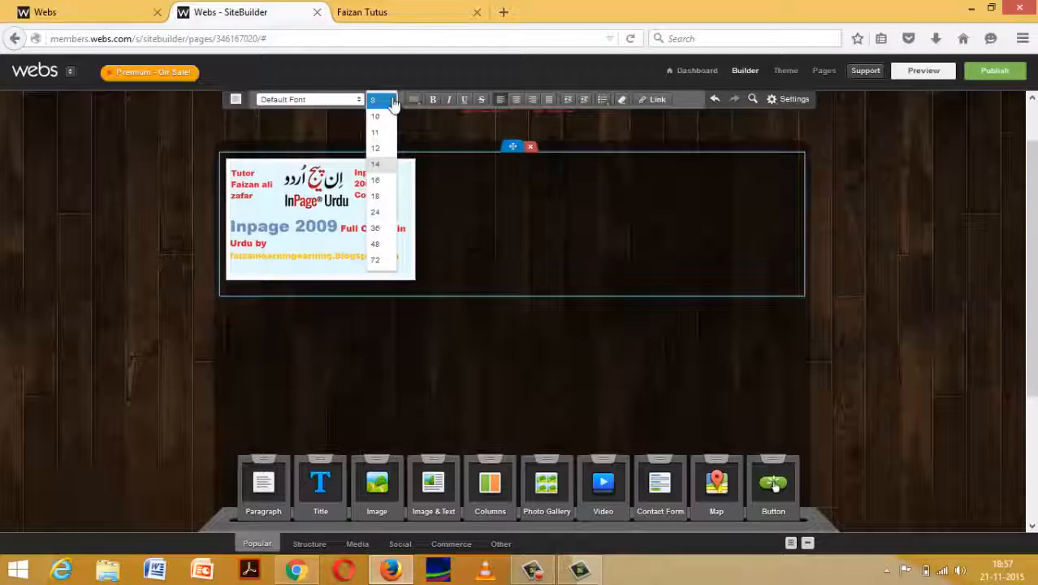
pyautogui.click(392, 258)
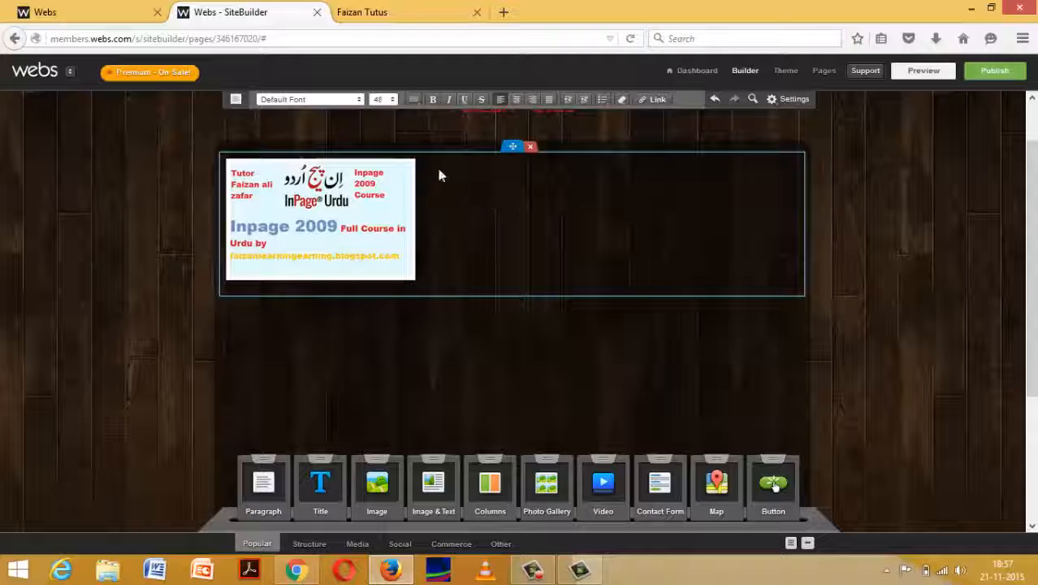
pyautogui.click(418, 171)
pyautogui.click(382, 99)
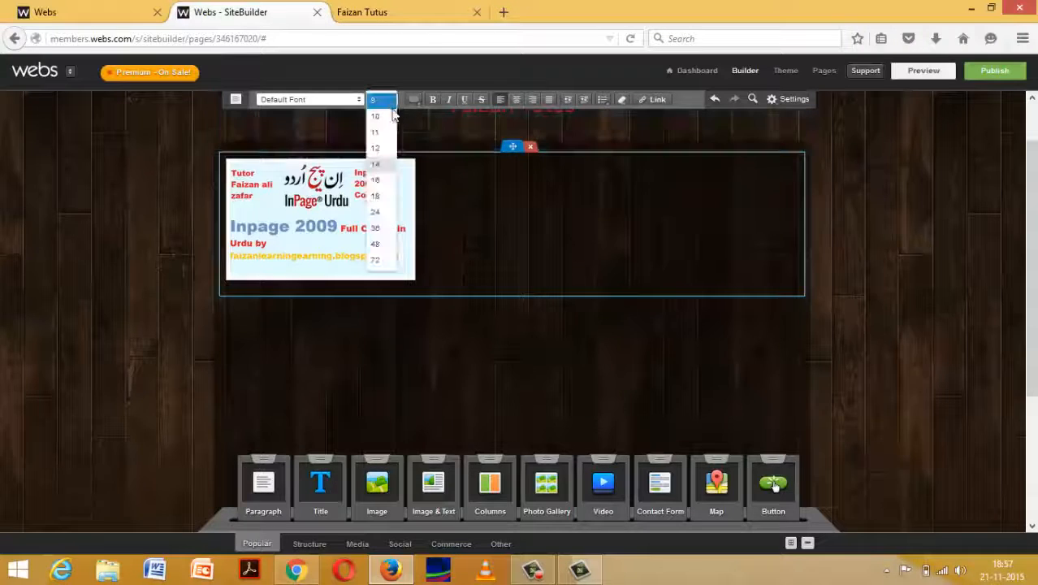
pyautogui.click(387, 246)
pyautogui.click(420, 170)
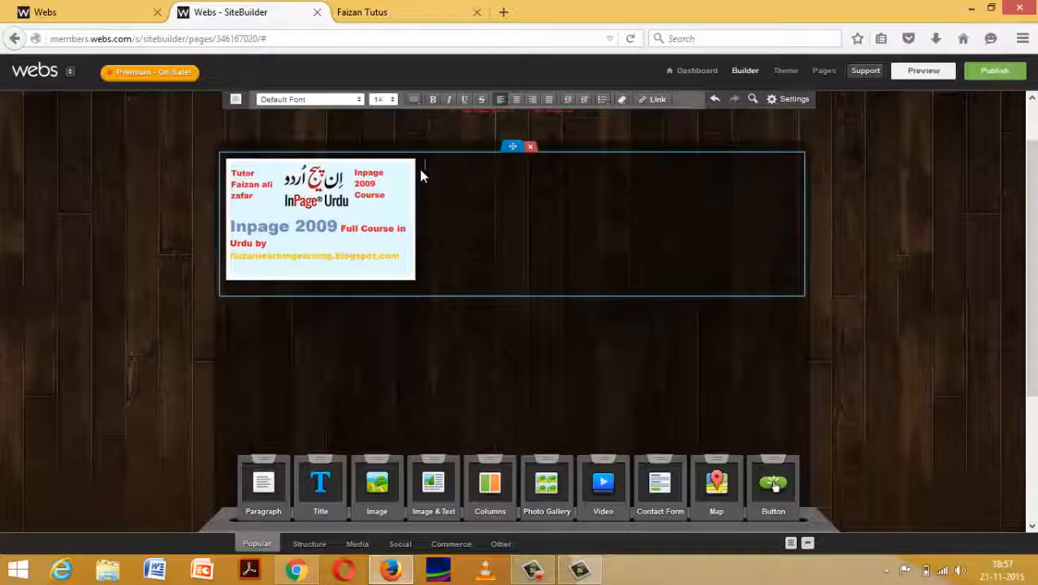
pyautogui.click(391, 100)
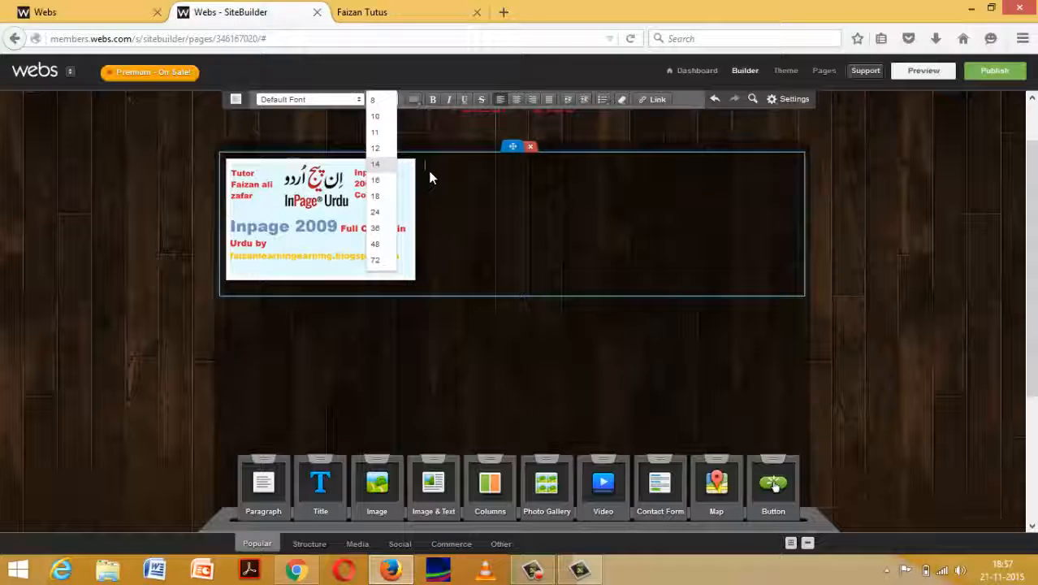
pyautogui.click(382, 243)
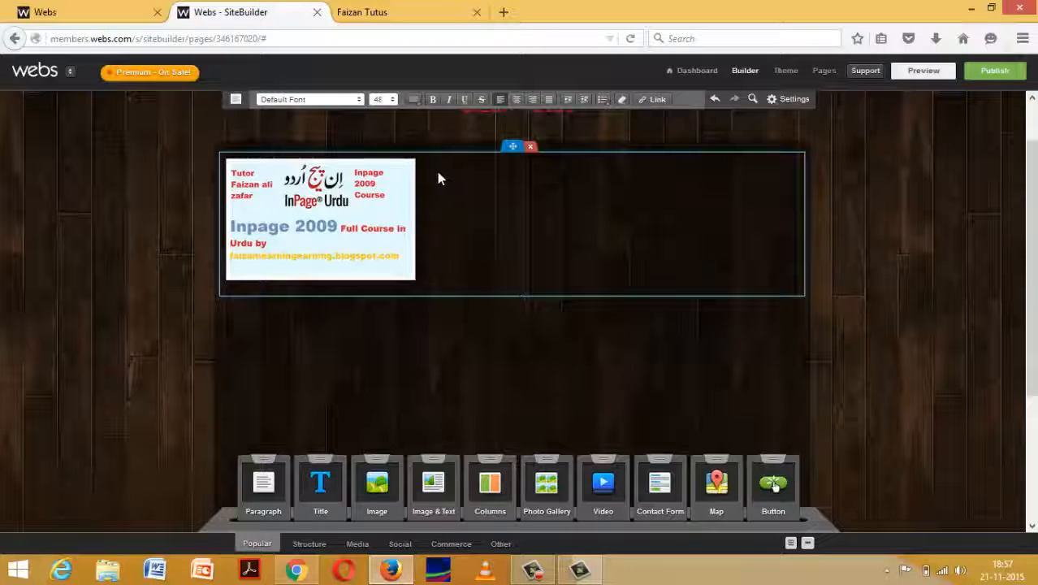
# - Write the site name followed by "Provide a new urdu and hindi" as the first text line beside the course image
pyautogui.click(438, 172)
pyautogui.write('Faizan ')
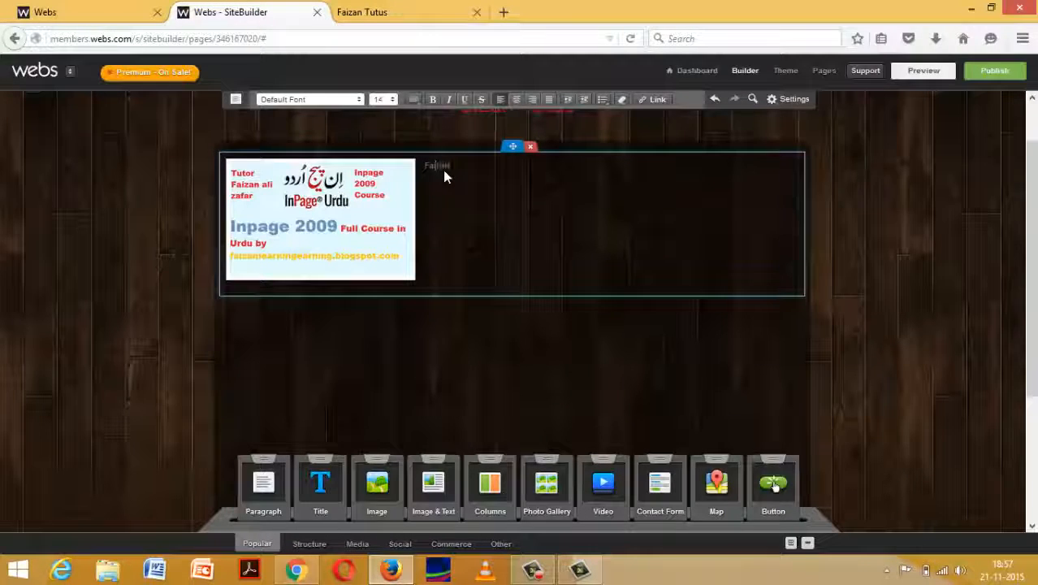
pyautogui.write('Tutus ')
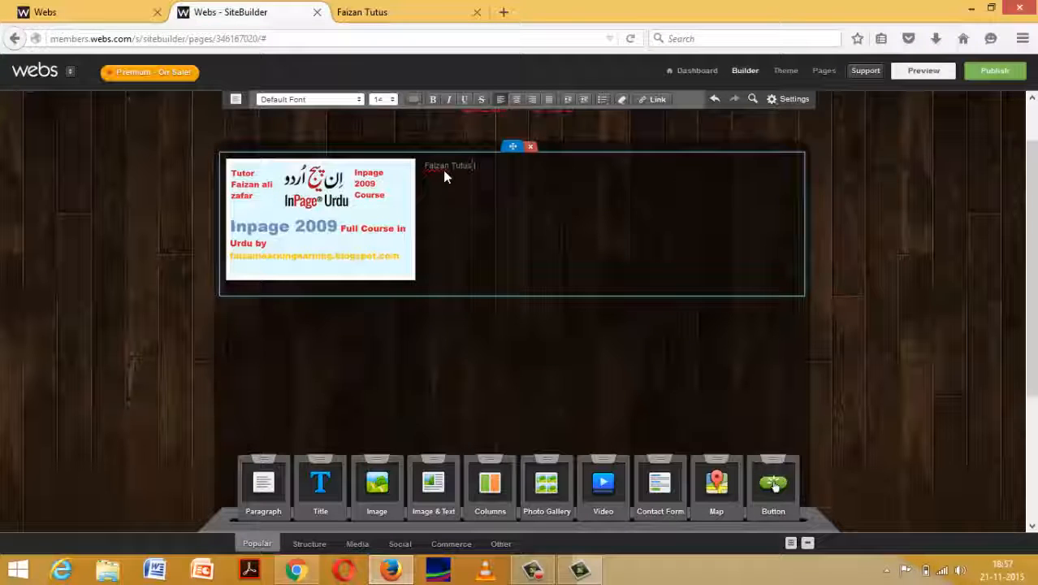
pyautogui.write('Prov')
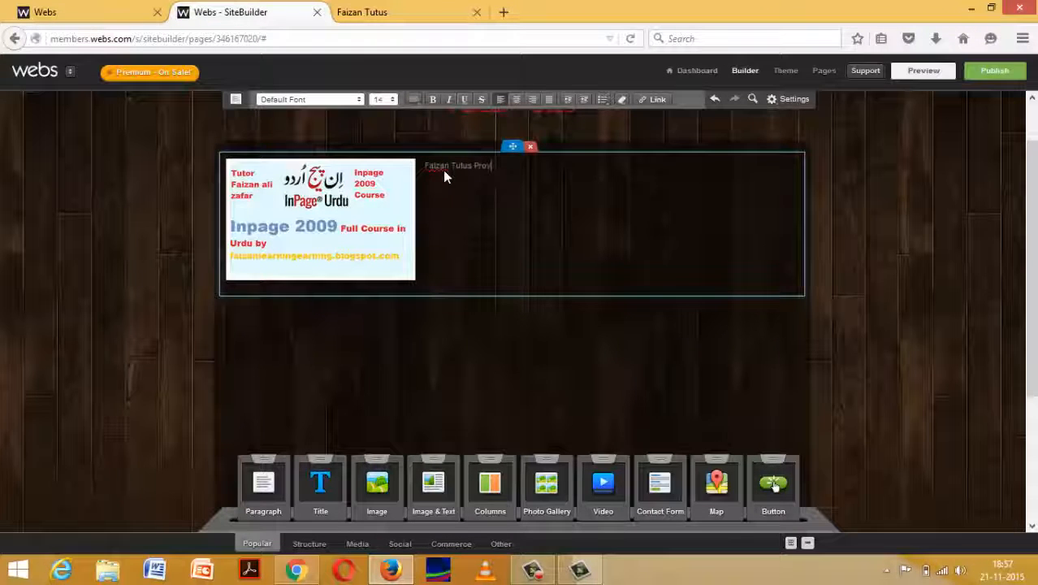
pyautogui.write('ide a new ')
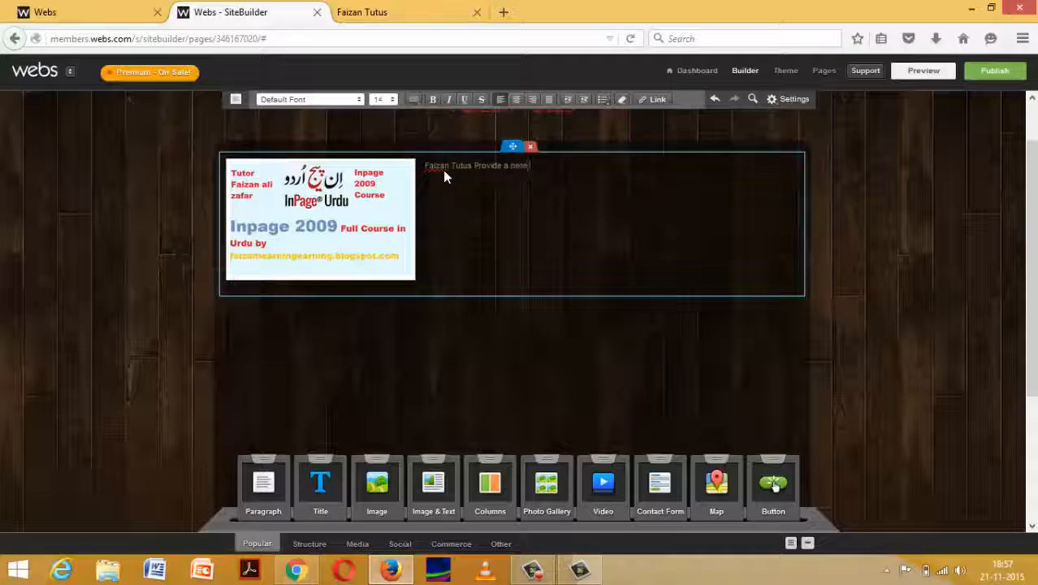
pyautogui.write('u')
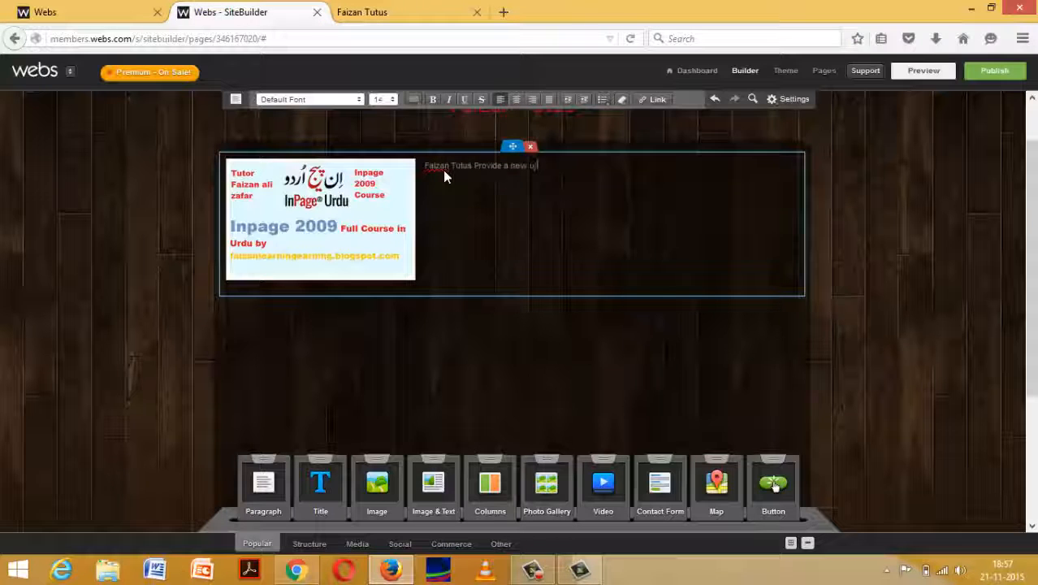
pyautogui.write('rdu inp and an')
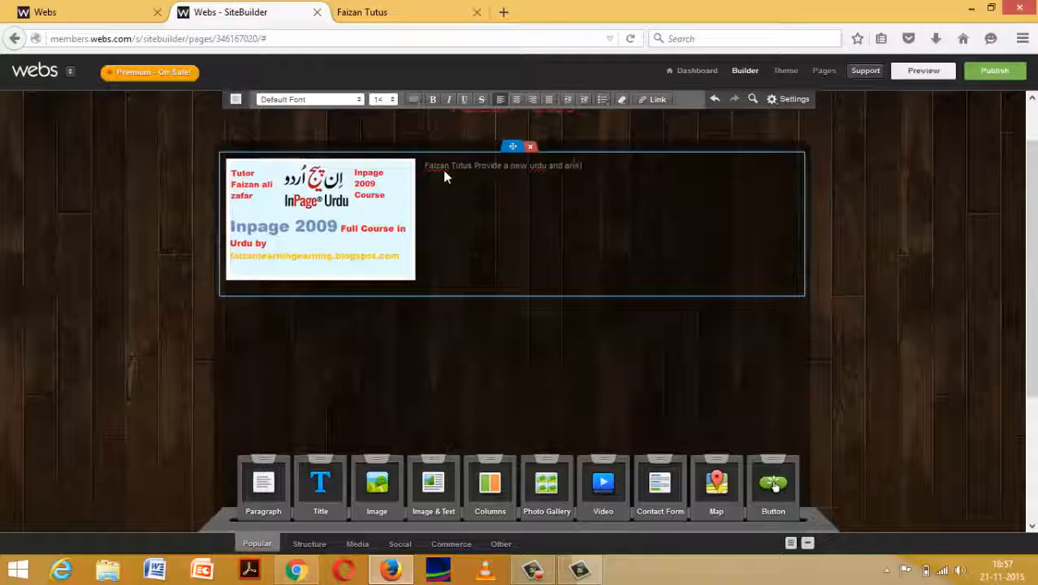
pyautogui.press('BackSpace')
pyautogui.press('BackSpace')
pyautogui.press('BackSpace')
pyautogui.write('hindi')
pyautogui.press('Return')
pyautogui.write('cou')
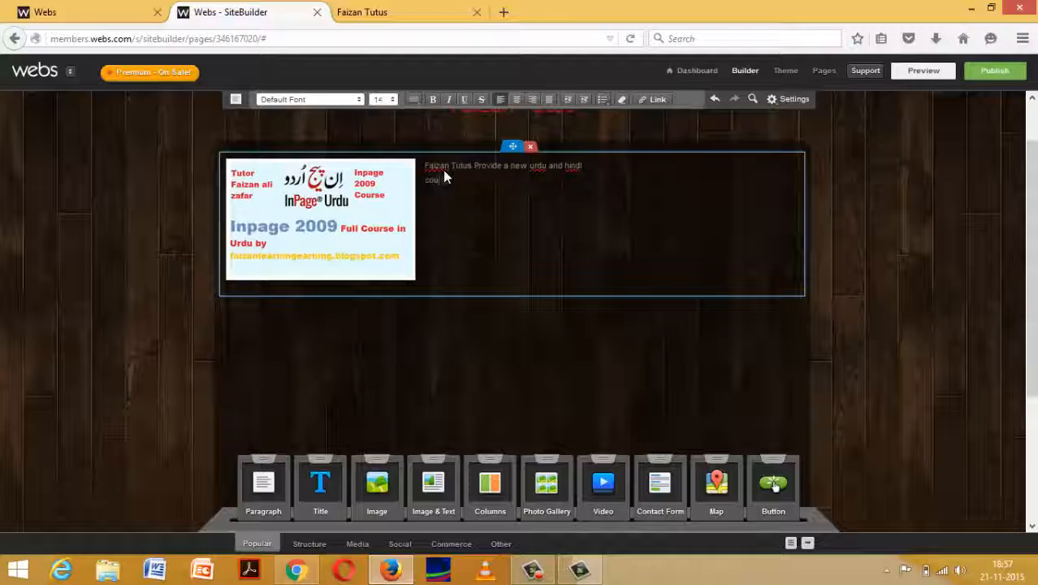
pyautogui.write('rse on www.faizanl')
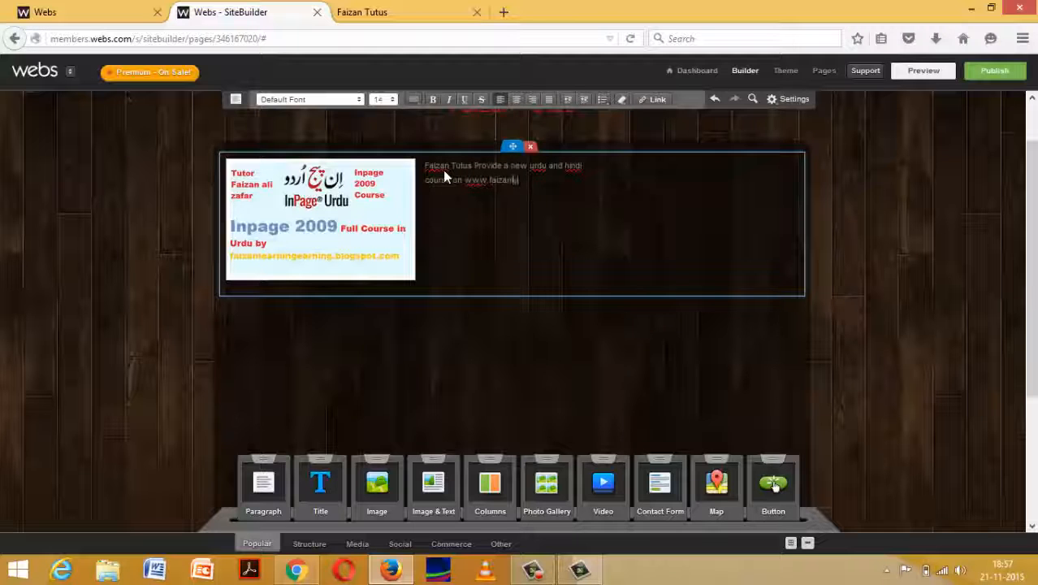
pyautogui.write('earningearning.blo')
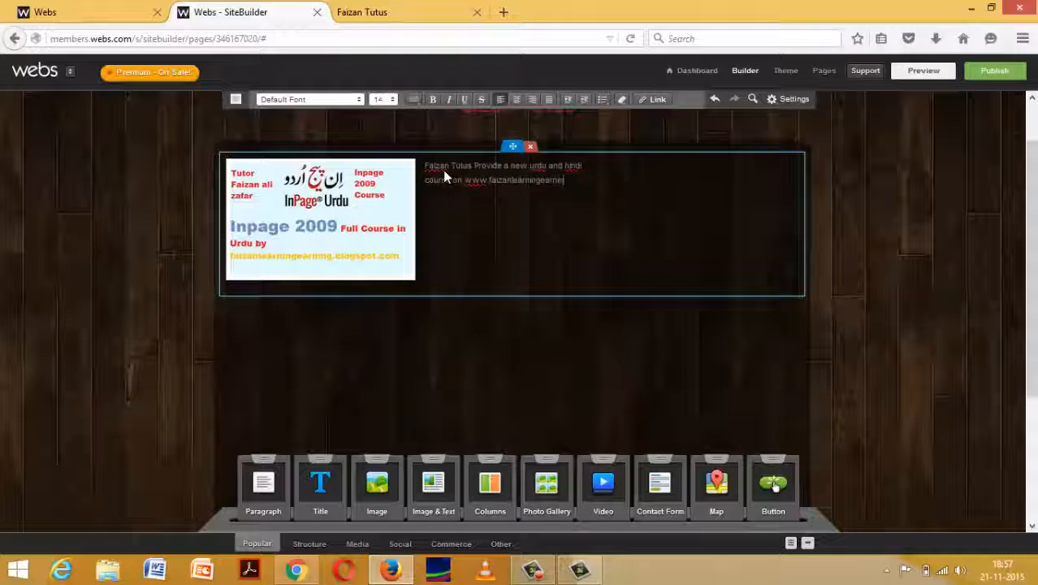
pyautogui.write('gspot.com')
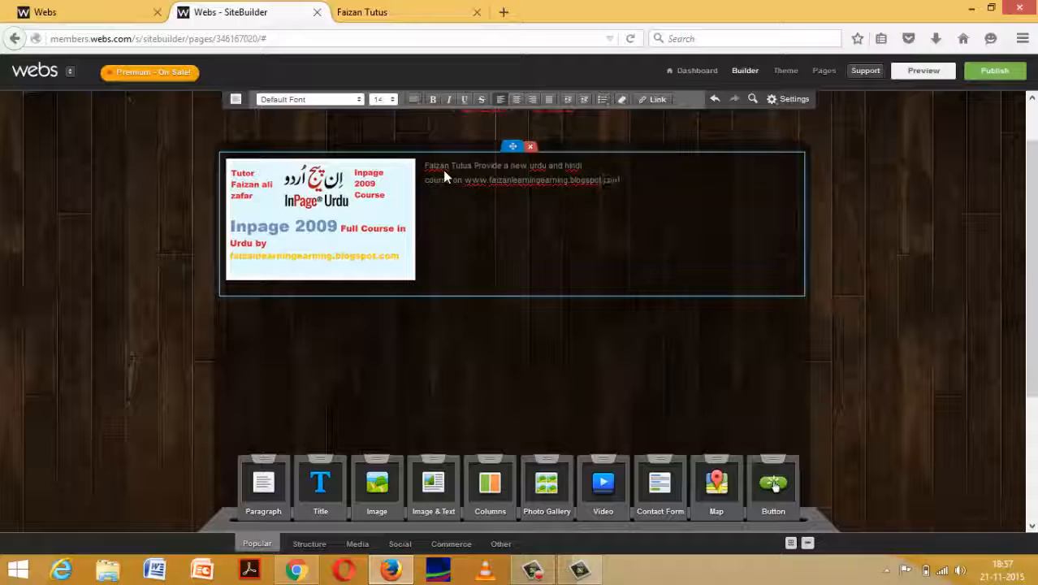
pyautogui.press('Return')
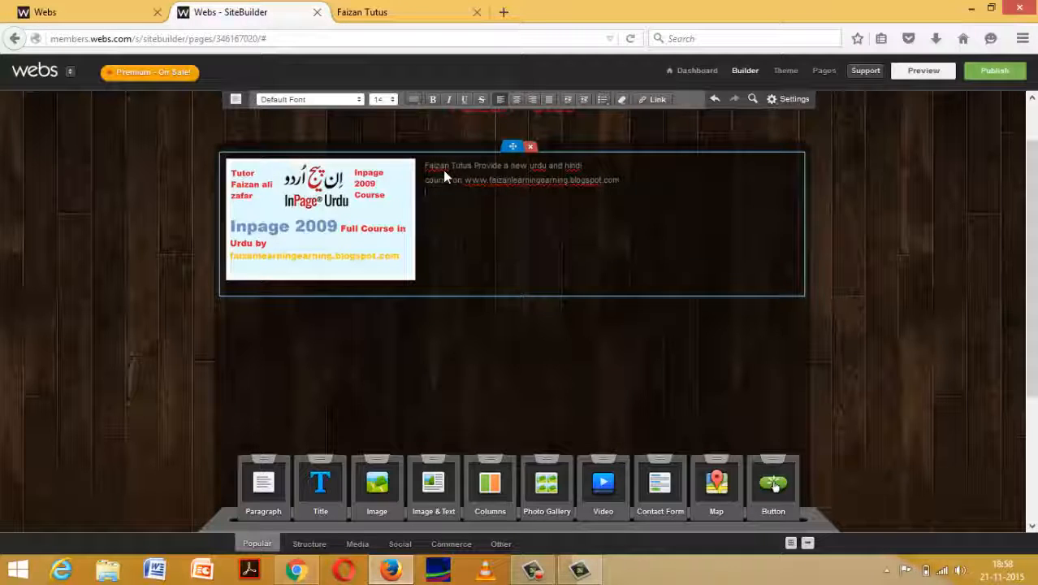
# - Add a third line reading "full urdu langauge course and all option and menu discus on this course." and leave text editing
pyautogui.write('full u')
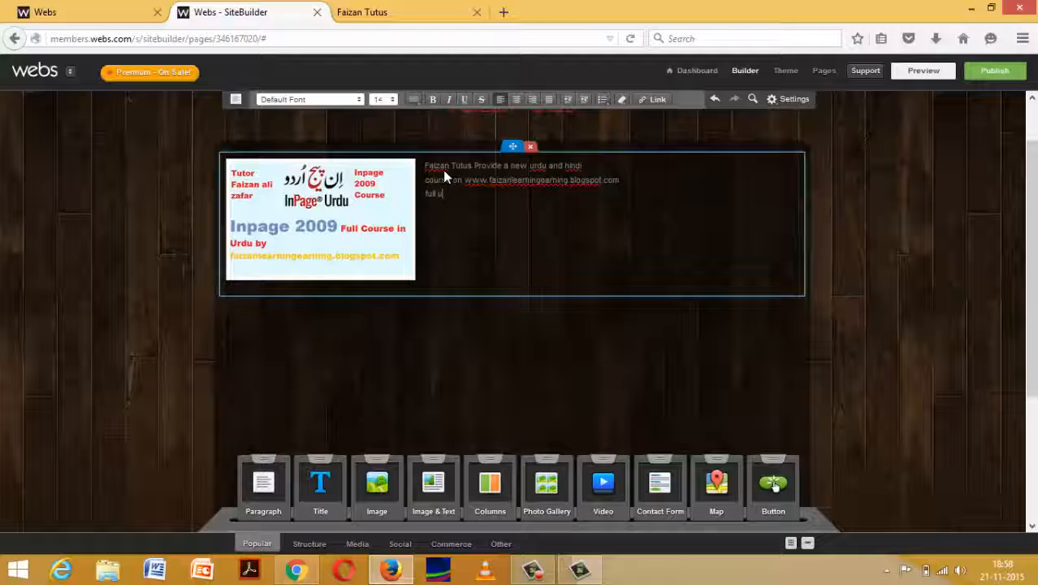
pyautogui.write('rdu lan')
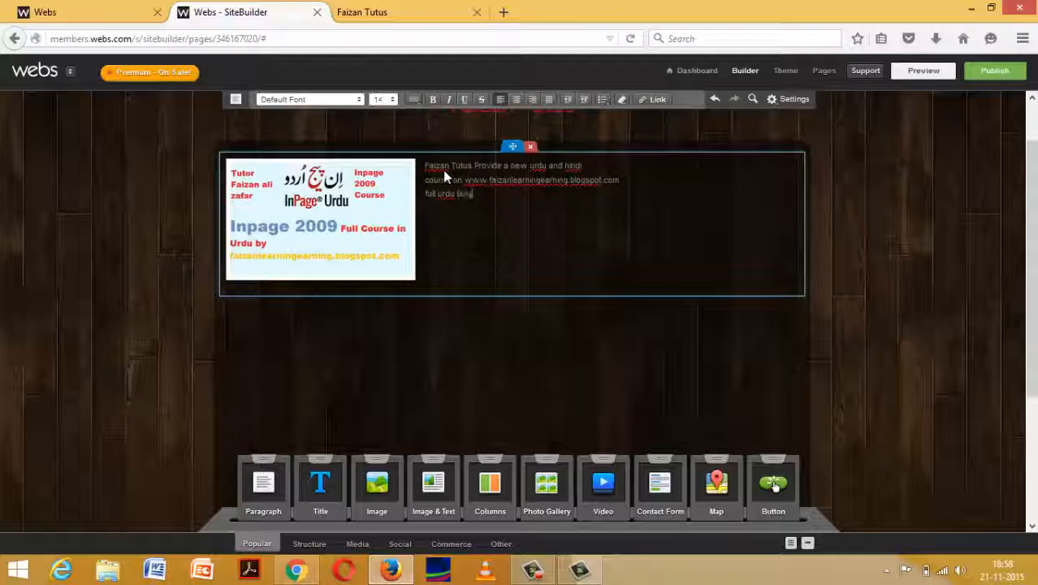
pyautogui.write('guag')
pyautogui.write('e')
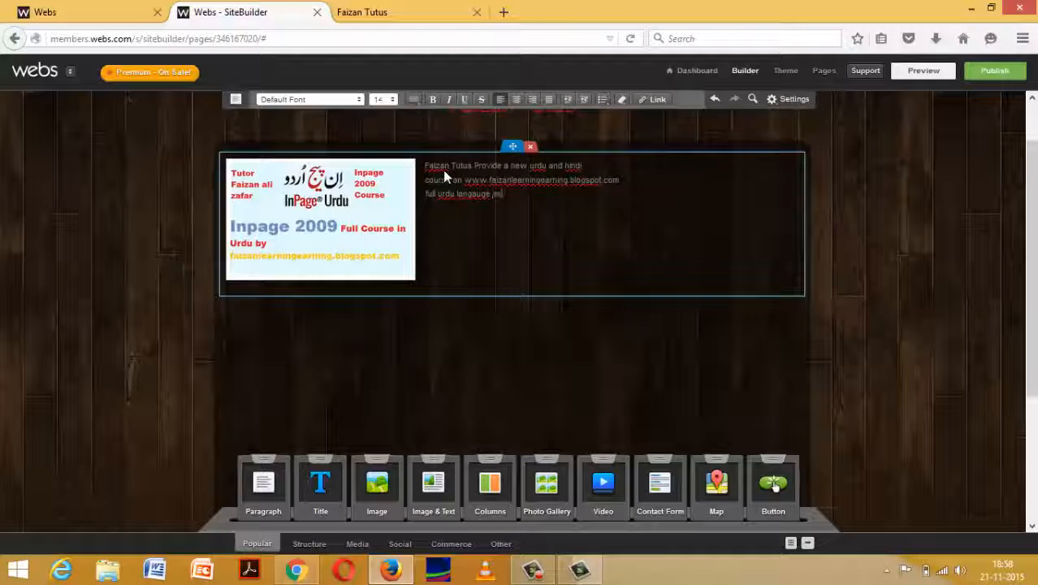
pyautogui.write(' course and a')
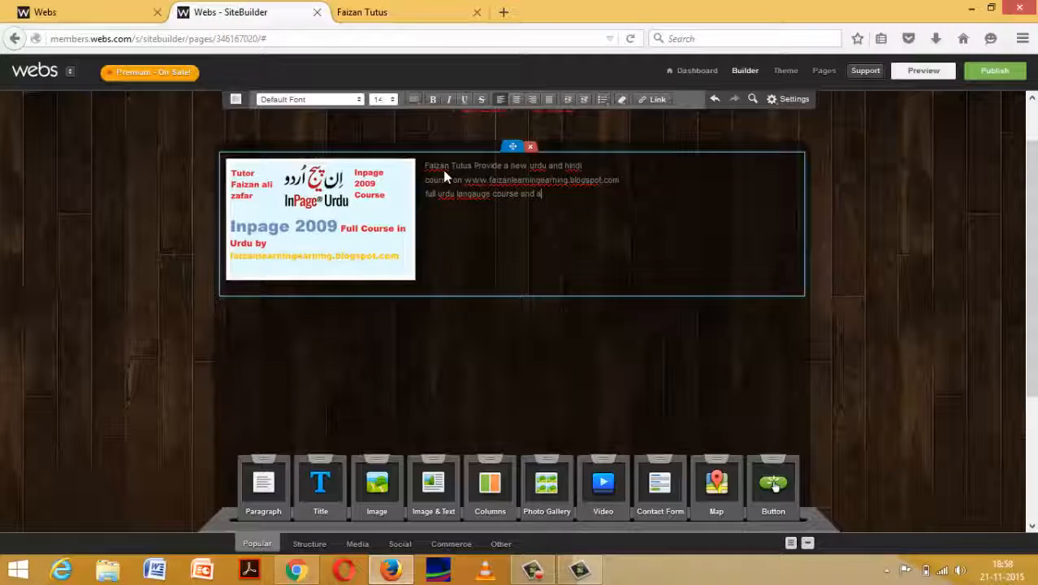
pyautogui.write('ll option and man')
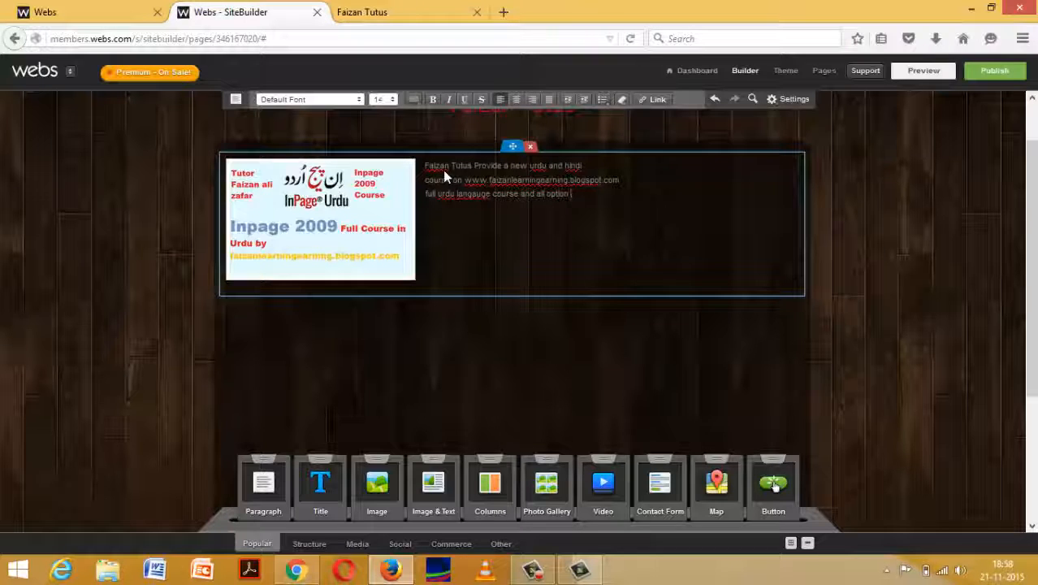
pyautogui.press('BackSpace')
pyautogui.press('BackSpace')
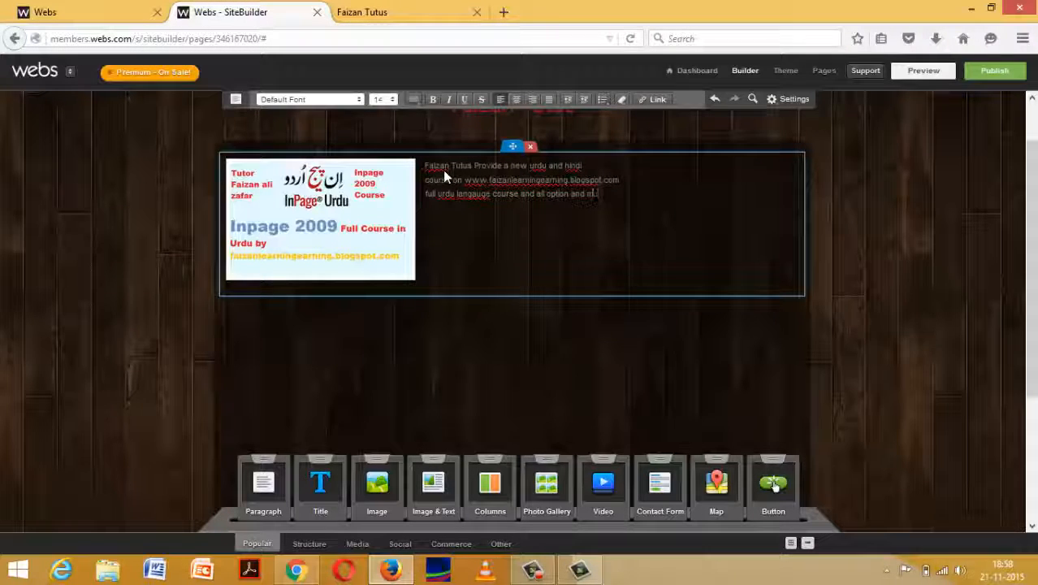
pyautogui.write('enu disci')
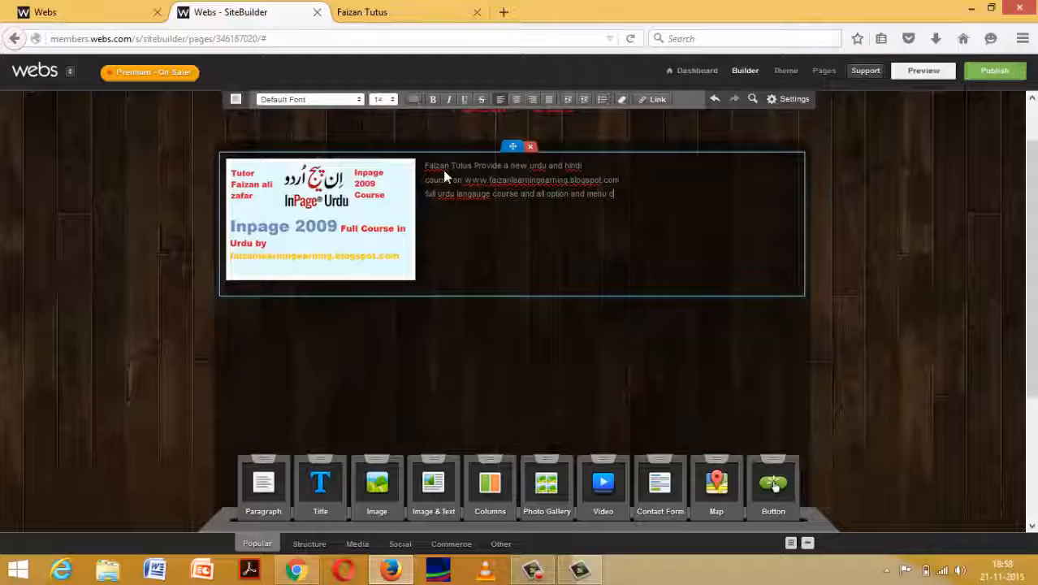
pyautogui.write('on this')
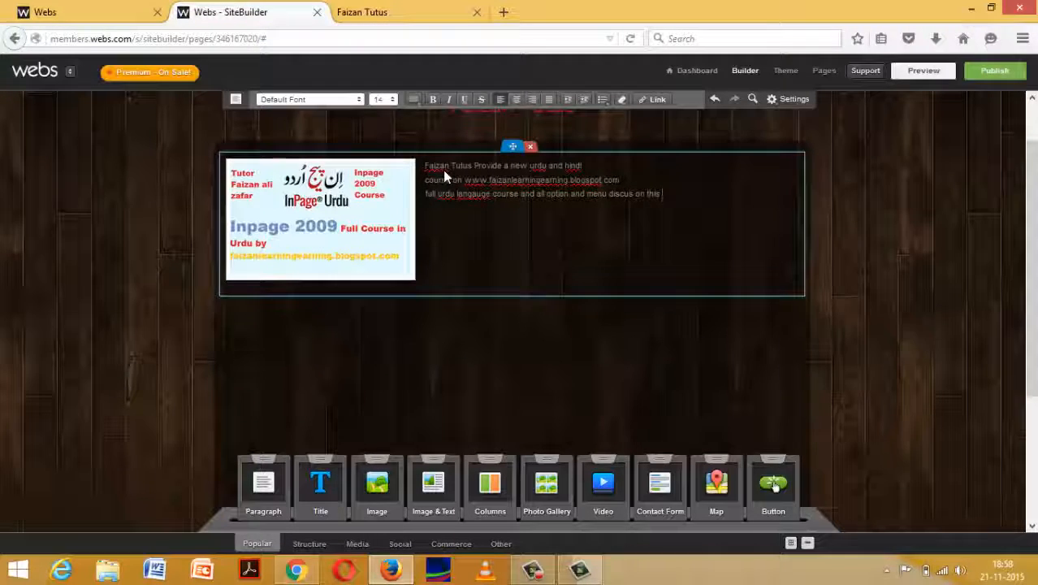
pyautogui.write(' cour')
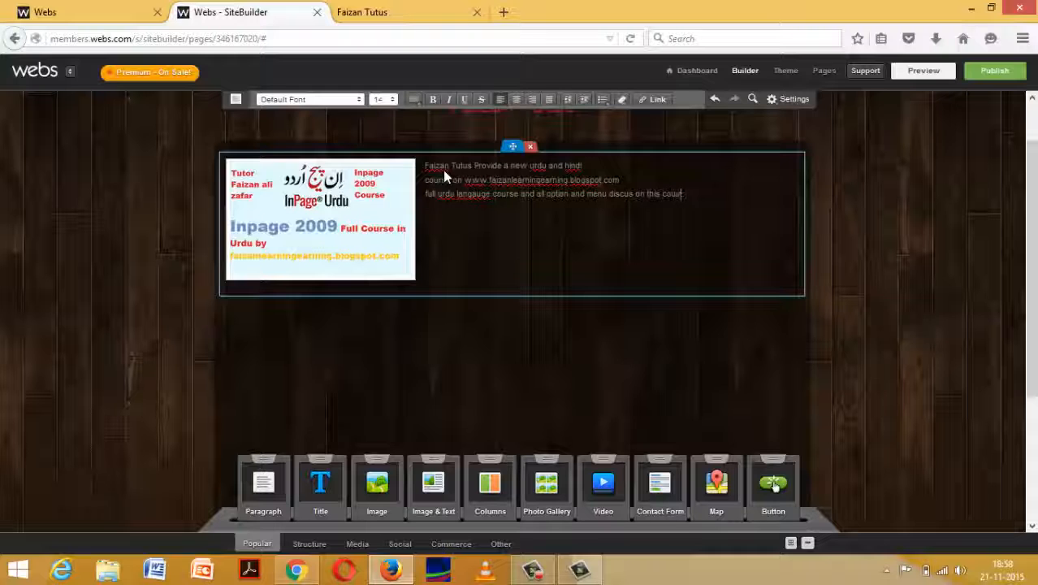
pyautogui.write('se.')
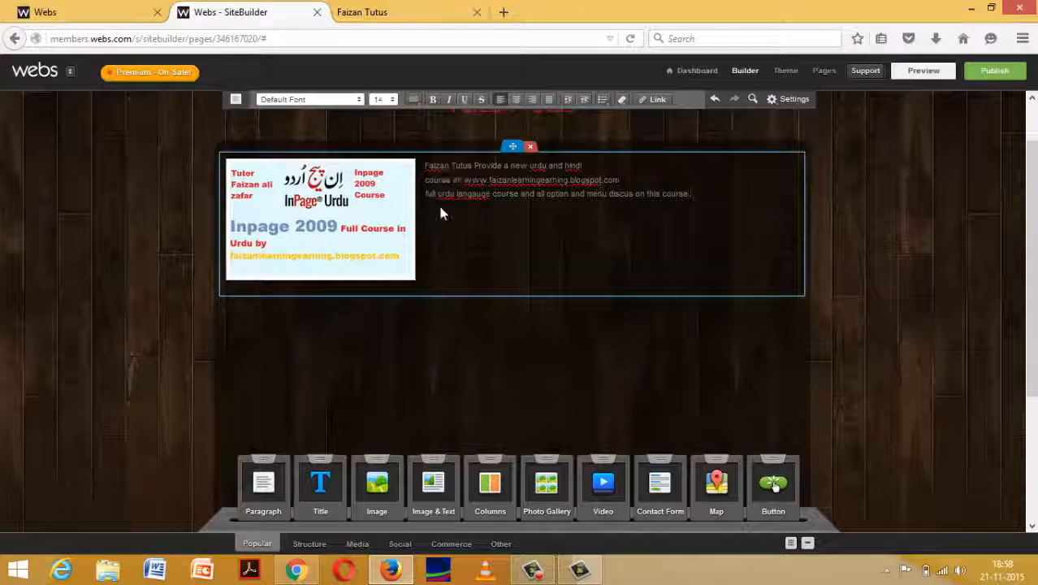
pyautogui.click(495, 330)
# - Add an image module to the page below the Inpage 2009 course image and its text
pyautogui.scroll(-2, 499, 321)
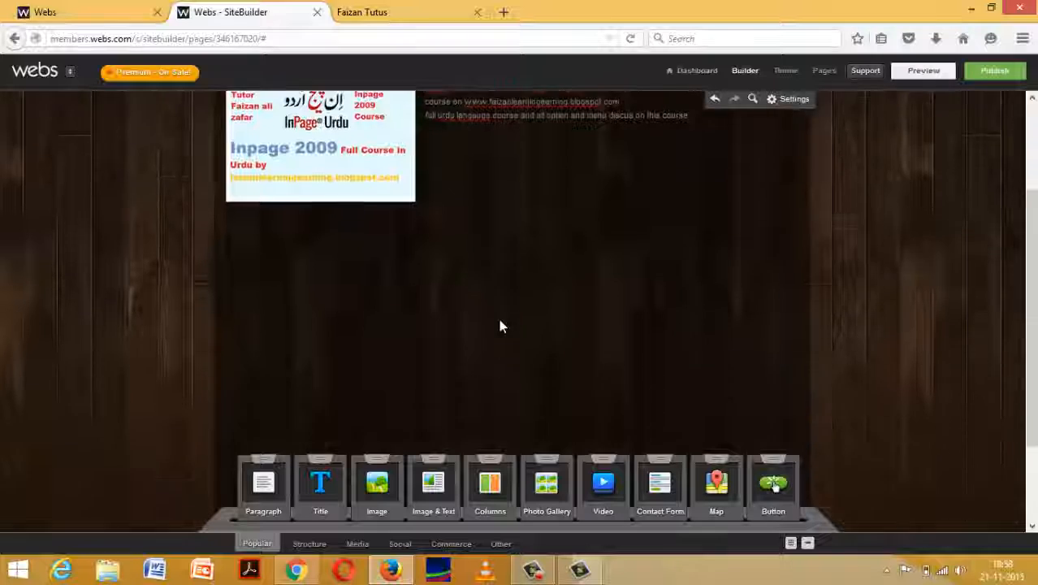
pyautogui.scroll(-3, 498, 318)
pyautogui.scroll(3, 498, 317)
pyautogui.scroll(-3, 499, 316)
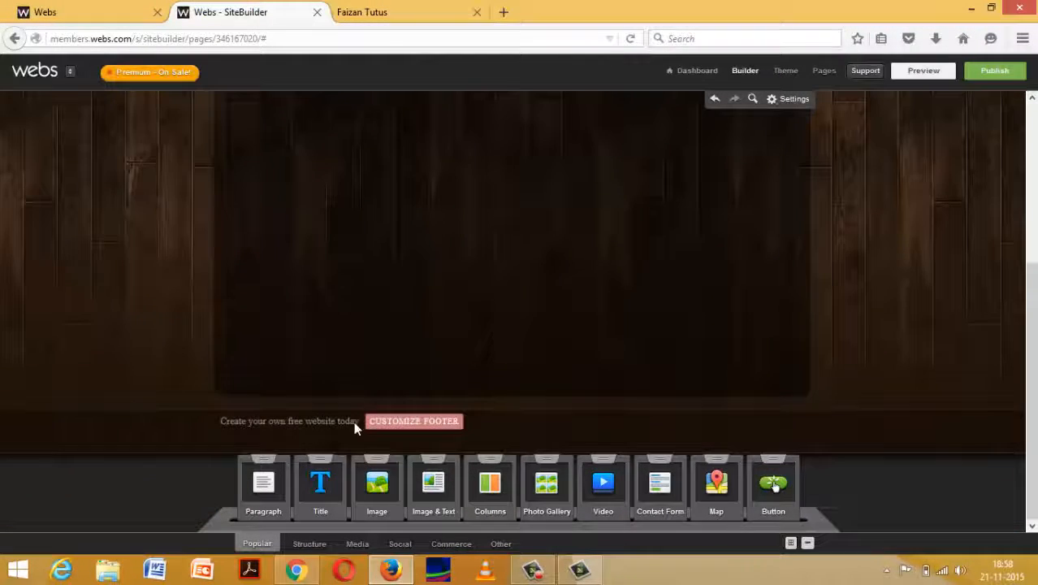
pyautogui.scroll(2, 388, 484)
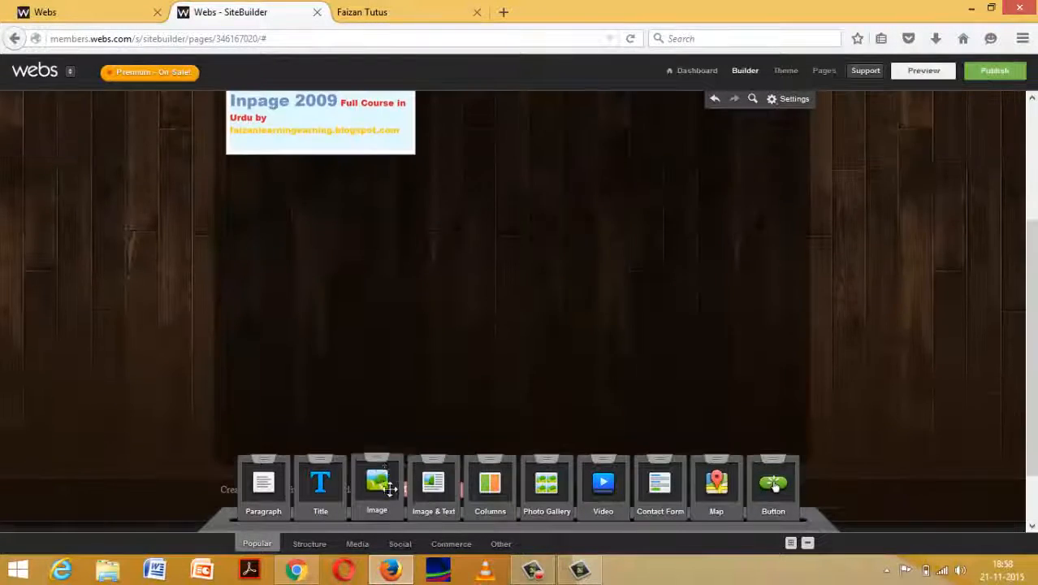
pyautogui.moveTo(390, 487); pyautogui.dragTo(341, 268)
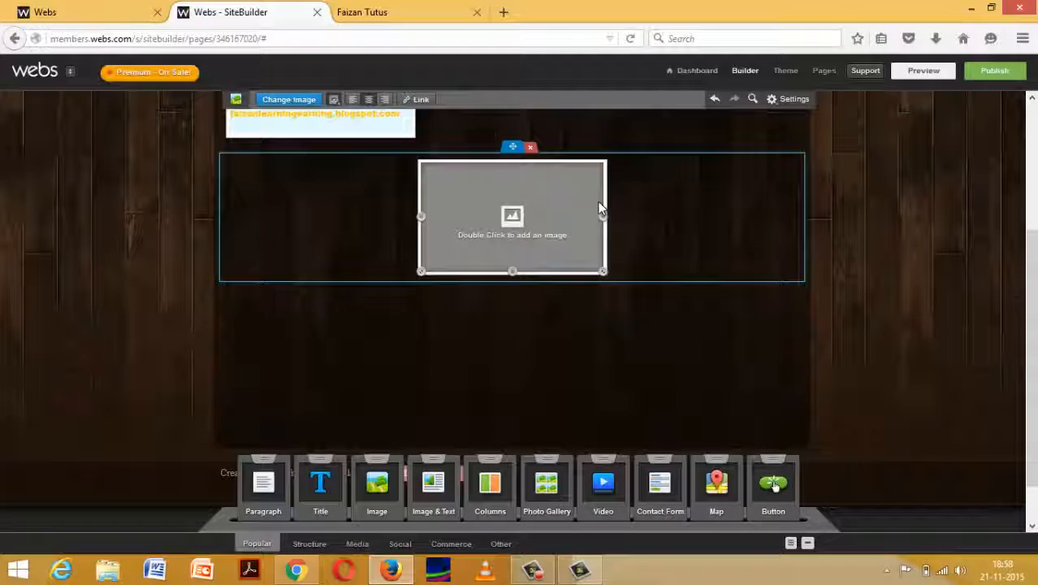
# - Upload the yellow facebook banner picture from New folder and place it in the new image module
pyautogui.doubleClick(600, 209)
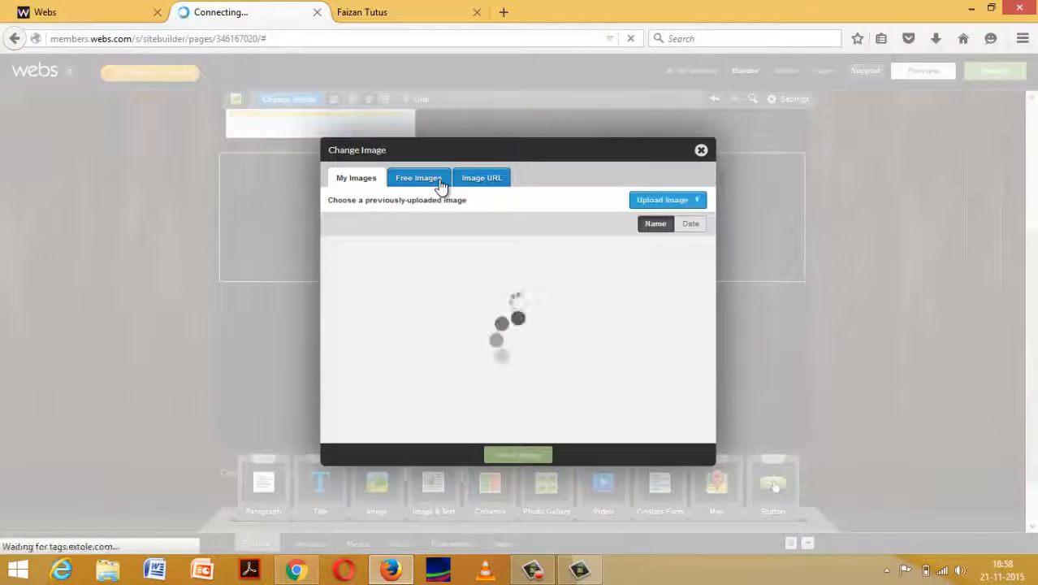
pyautogui.click(418, 178)
pyautogui.click(373, 180)
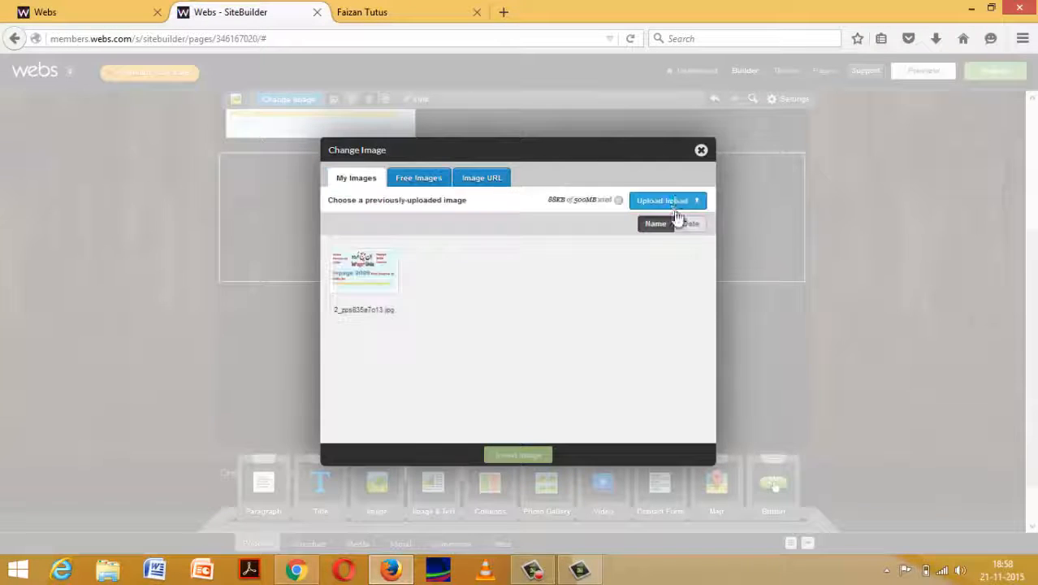
pyautogui.click(674, 200)
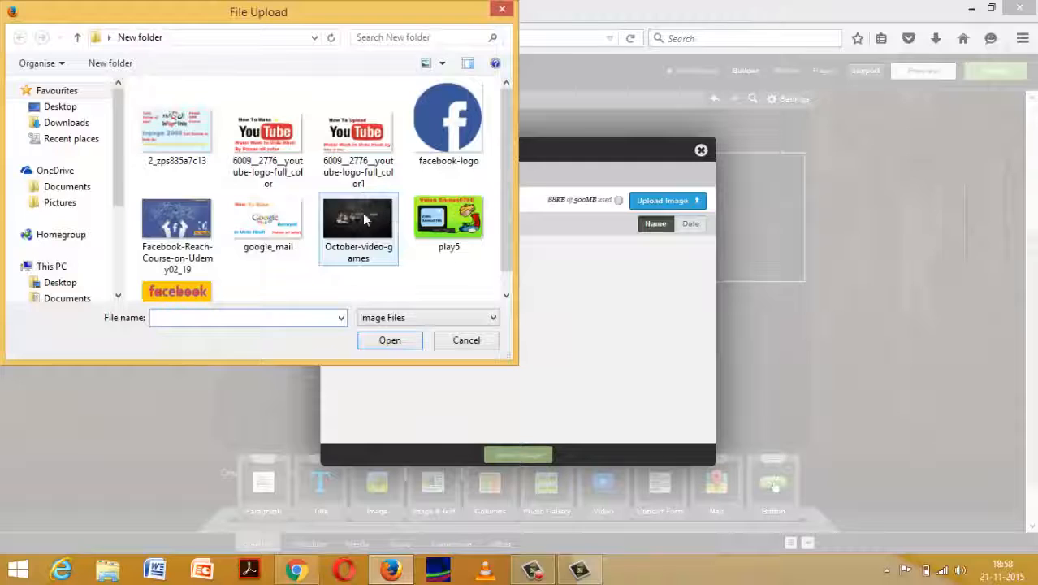
pyautogui.click(253, 130)
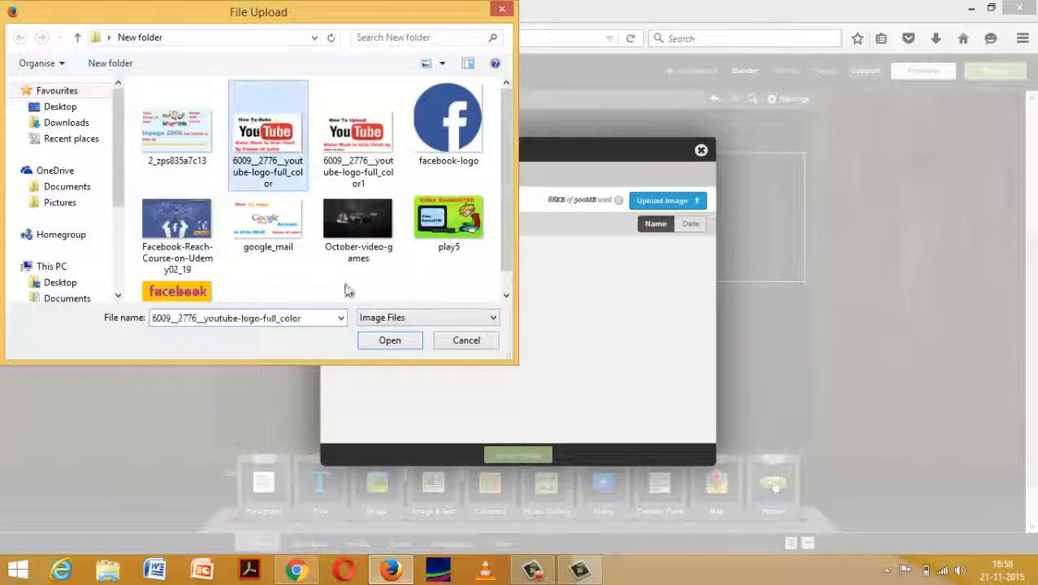
pyautogui.click(207, 301)
pyautogui.click(396, 340)
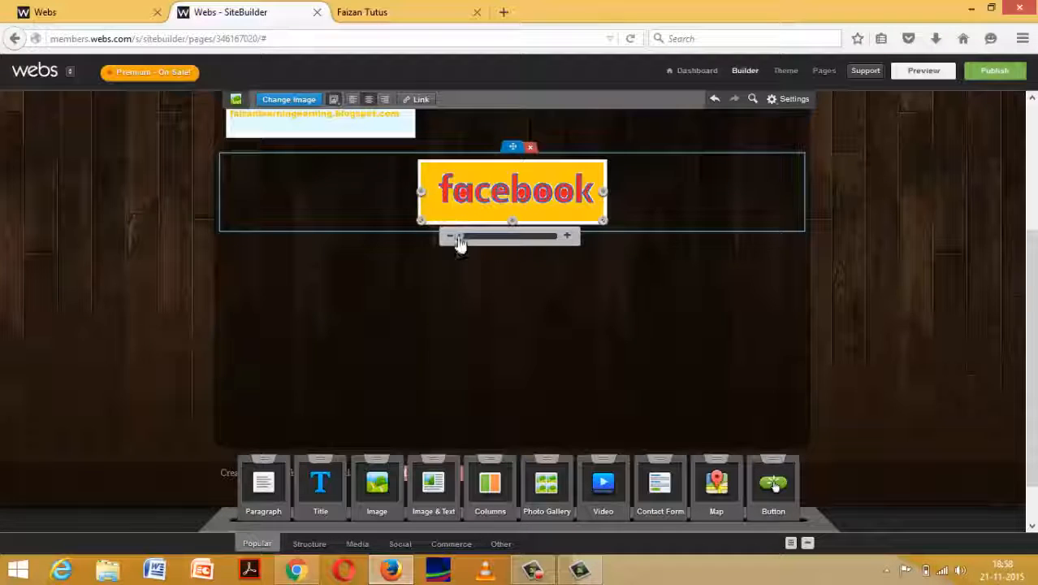
# - Enlarge the facebook image to span most of the content width and zoom the picture within its frame
pyautogui.moveTo(459, 238); pyautogui.dragTo(480, 245)
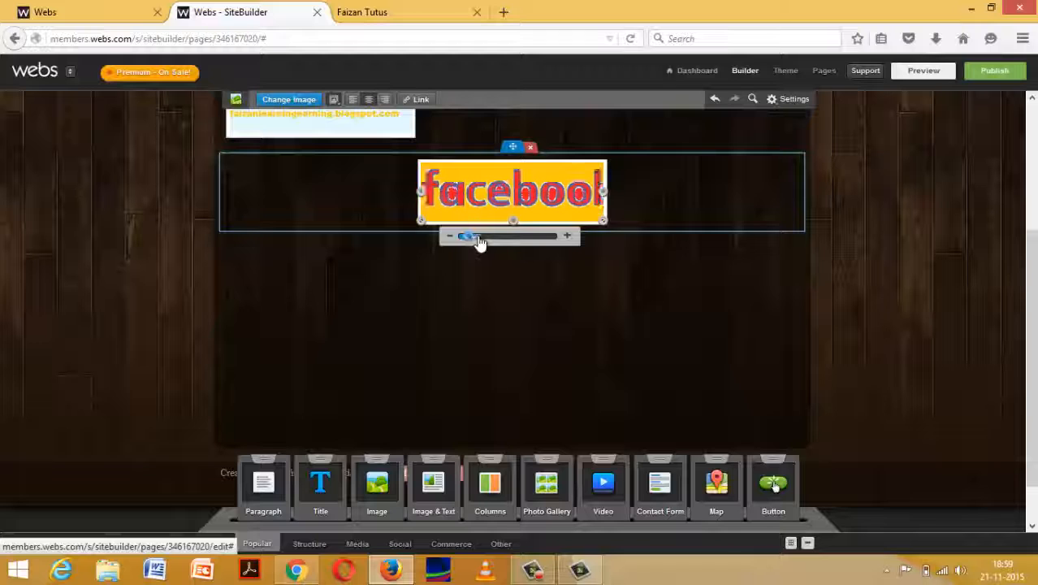
pyautogui.moveTo(620, 194); pyautogui.dragTo(651, 194)
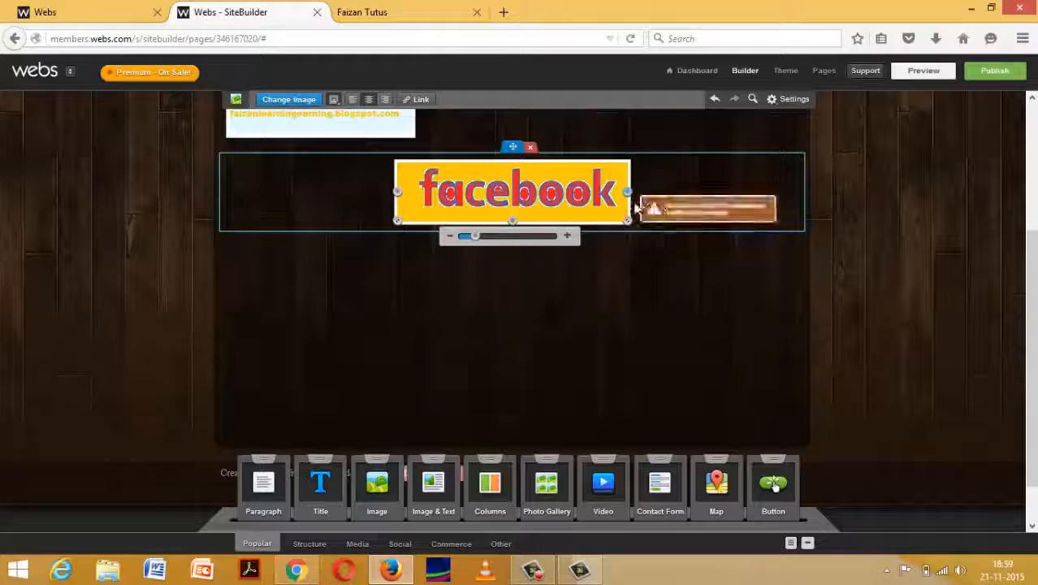
pyautogui.moveTo(628, 221); pyautogui.dragTo(764, 288)
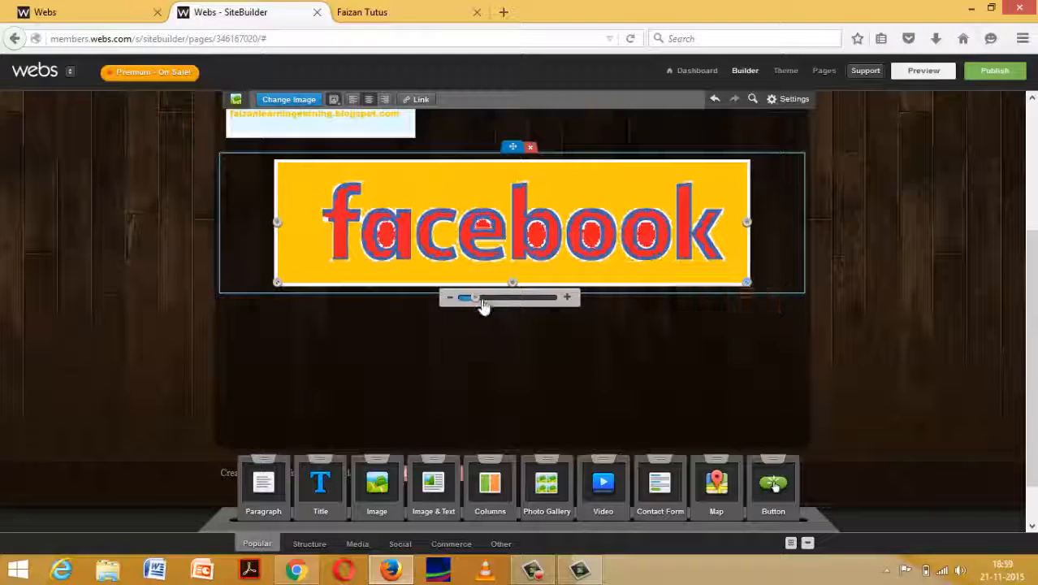
pyautogui.moveTo(476, 298); pyautogui.dragTo(491, 300)
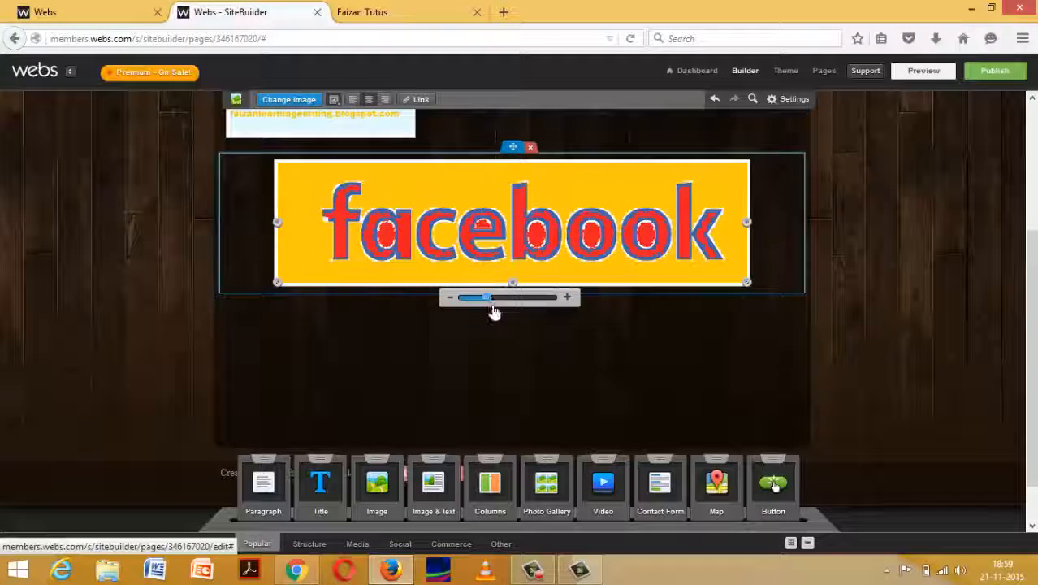
pyautogui.click(500, 321)
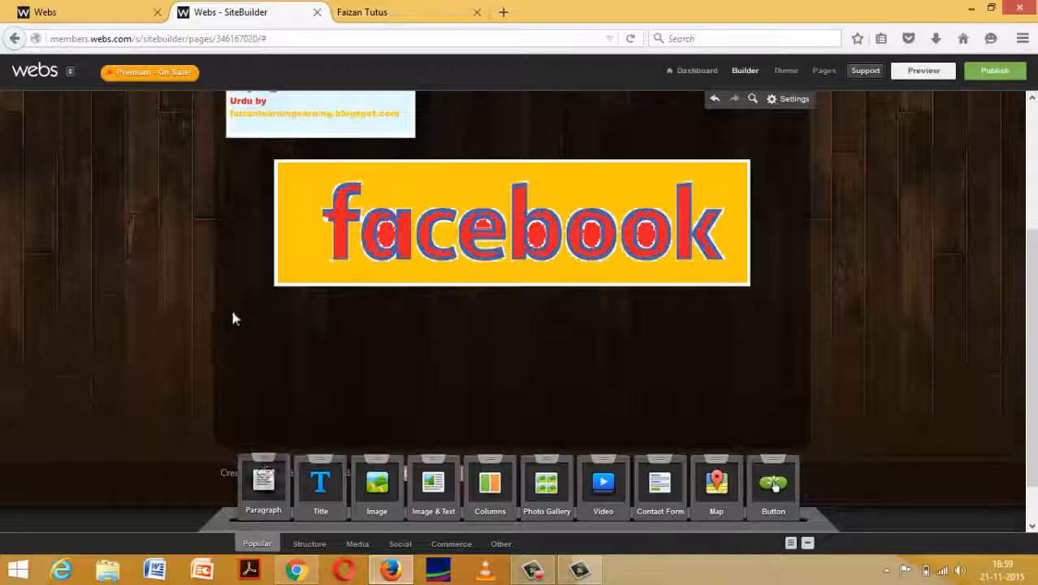
# - Add a paragraph below the facebook image and replace its placeholder text with "site working mood.."
pyautogui.moveTo(266, 481); pyautogui.dragTo(294, 343)
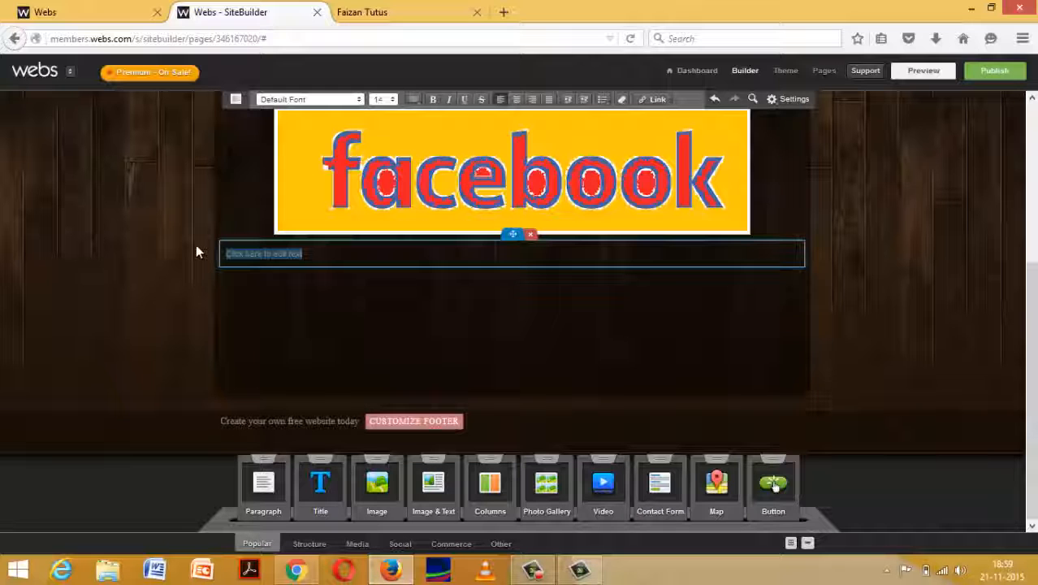
pyautogui.press('BackSpace')
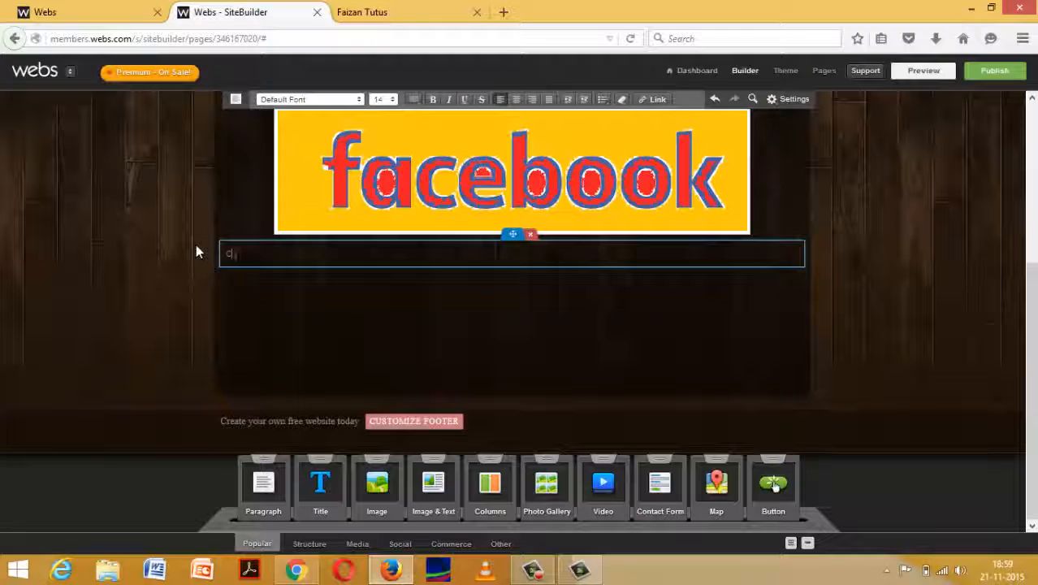
pyautogui.write('site')
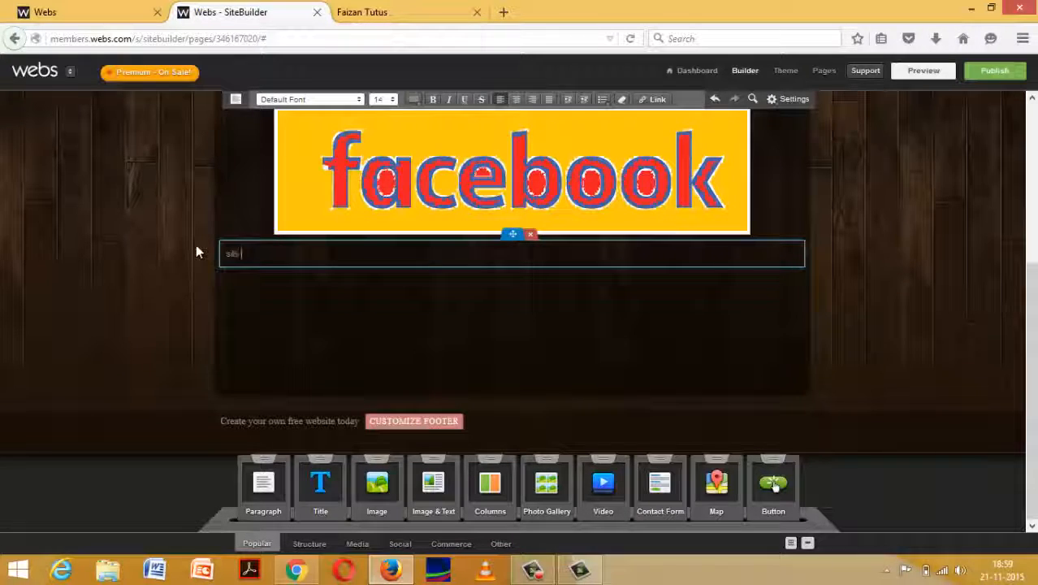
pyautogui.write(' sor')
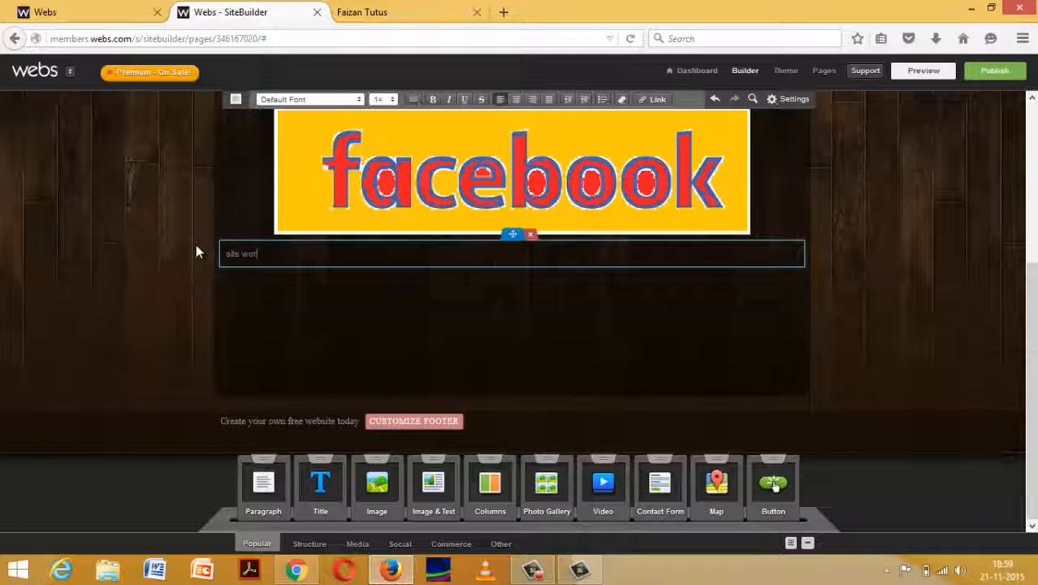
pyautogui.write('king moo')
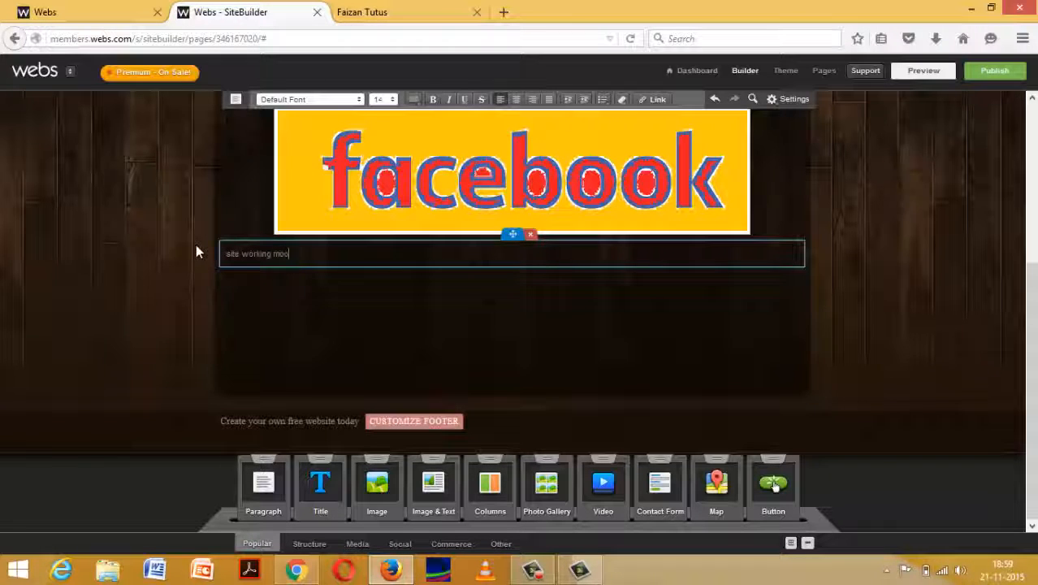
pyautogui.write('d.')
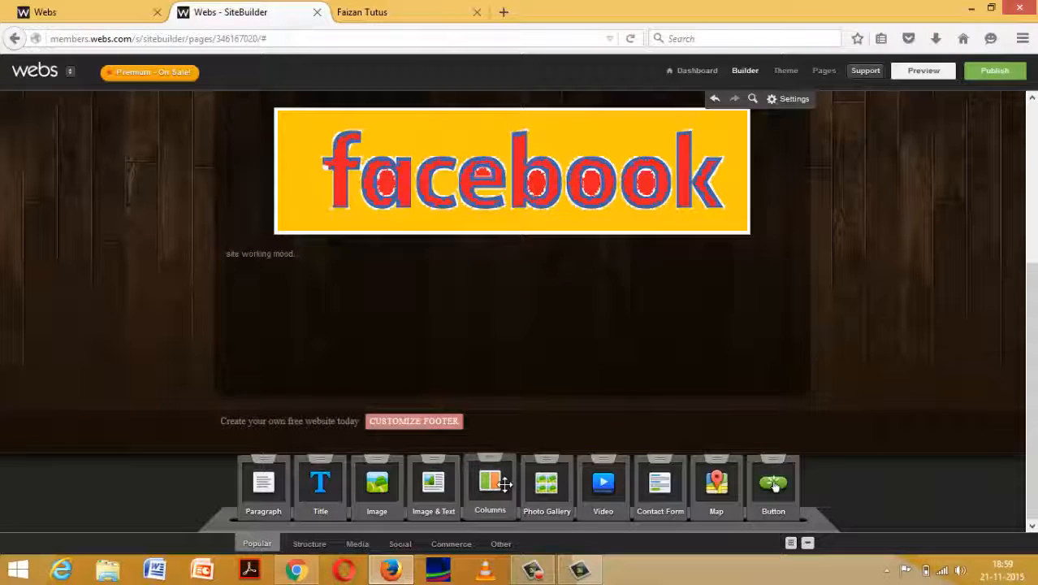
pyautogui.moveTo(497, 487); pyautogui.dragTo(471, 303)
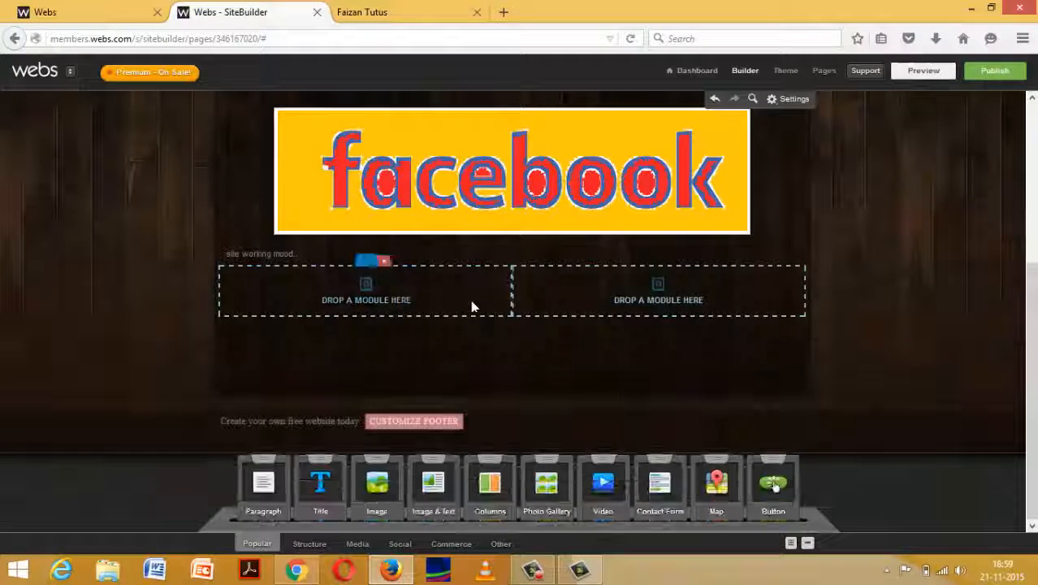
pyautogui.click(385, 264)
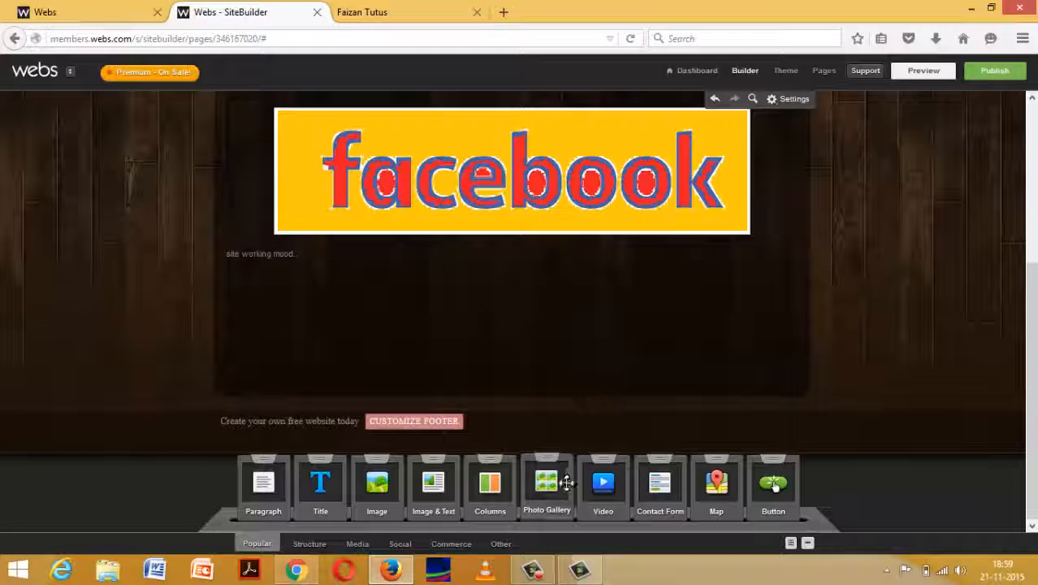
pyautogui.moveTo(557, 479); pyautogui.dragTo(519, 317)
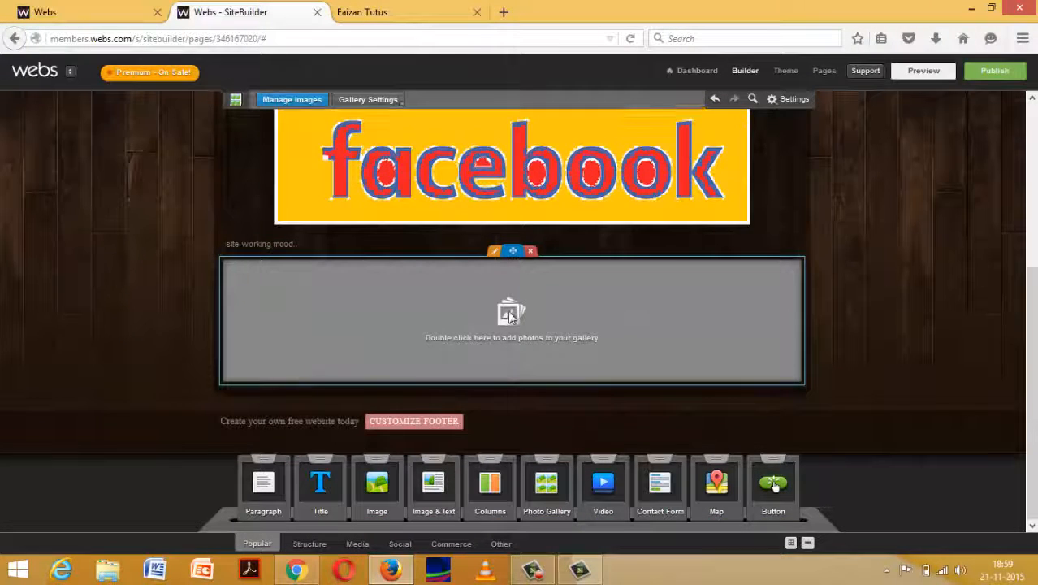
pyautogui.doubleClick(512, 314)
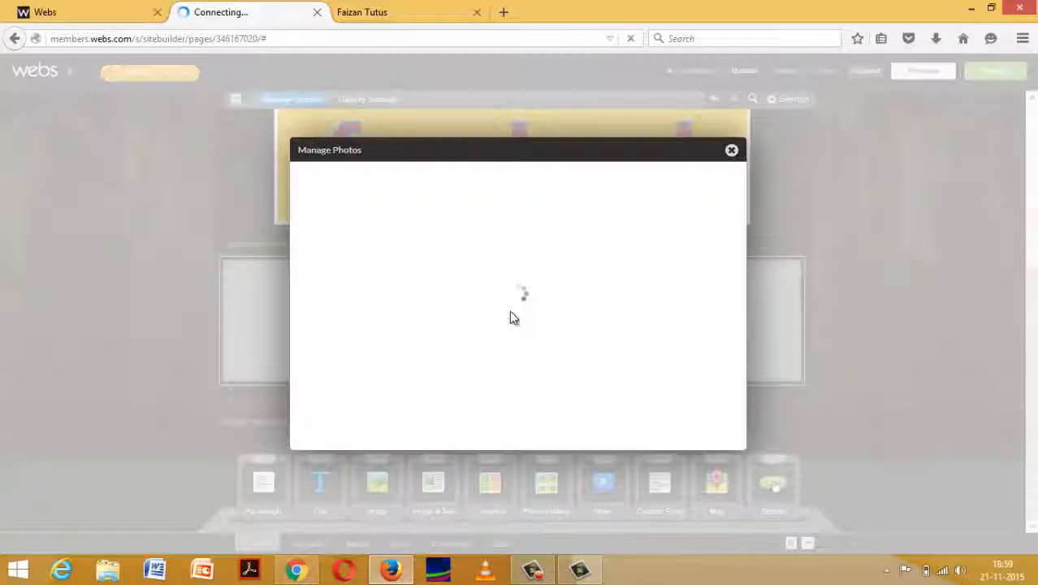
pyautogui.click(731, 151)
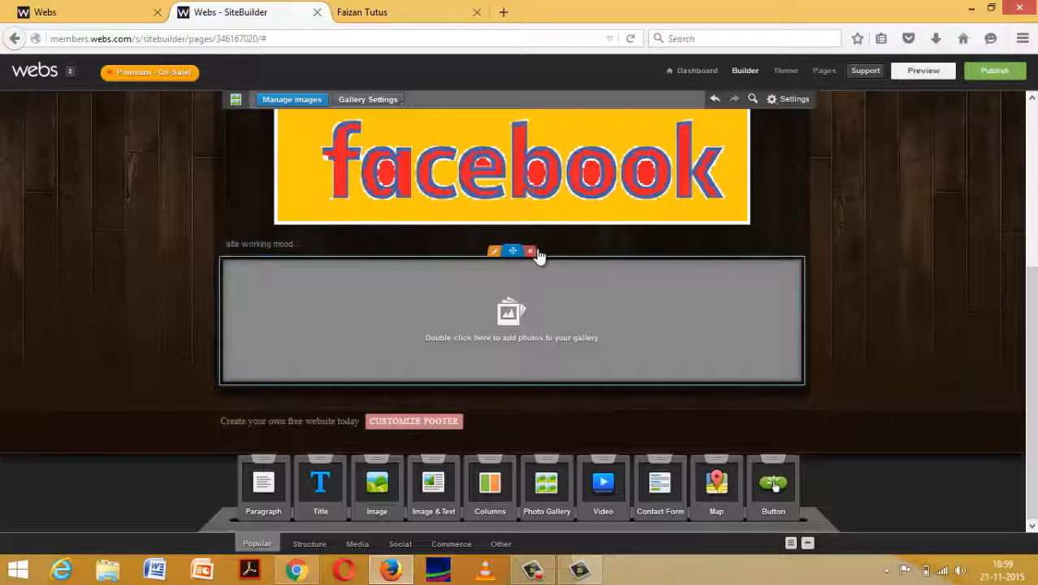
pyautogui.click(530, 250)
# - Add a video module below the paragraph, using the YouTube video "How to make a YouTube water mark without ..." found by searching the site name
pyautogui.moveTo(608, 461); pyautogui.dragTo(543, 355)
pyautogui.doubleClick(524, 323)
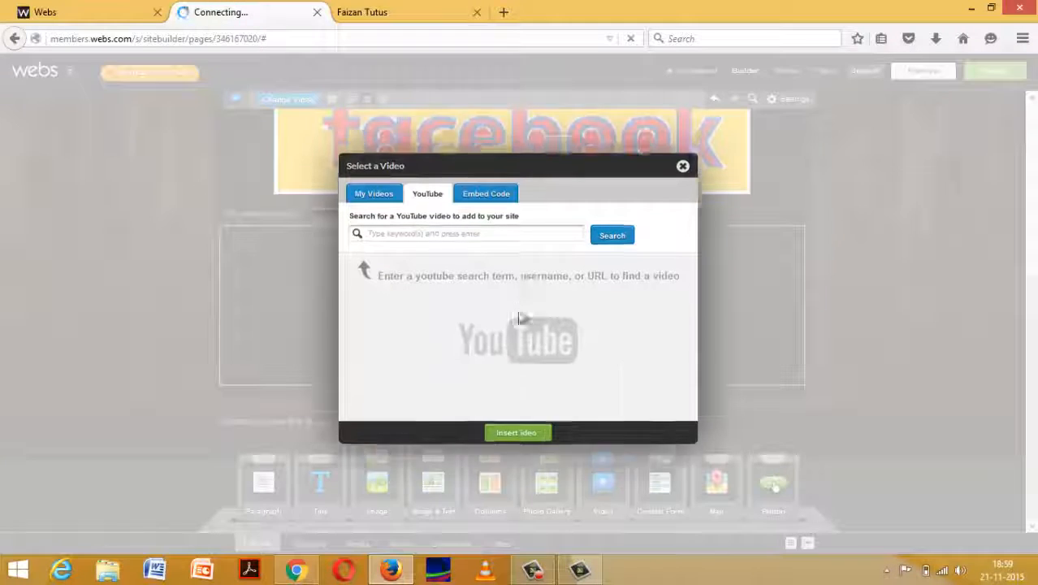
pyautogui.click(396, 183)
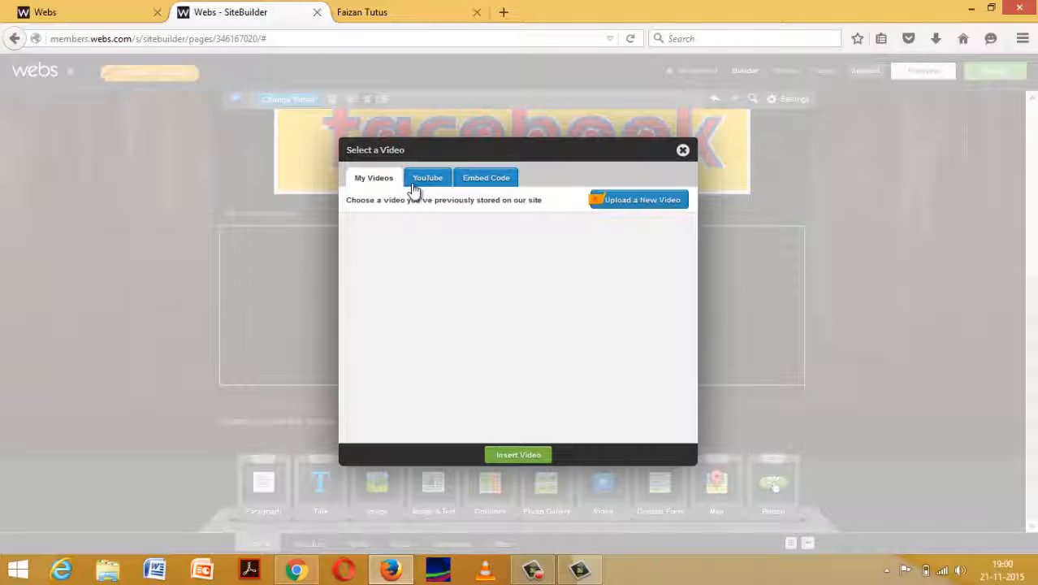
pyautogui.click(414, 185)
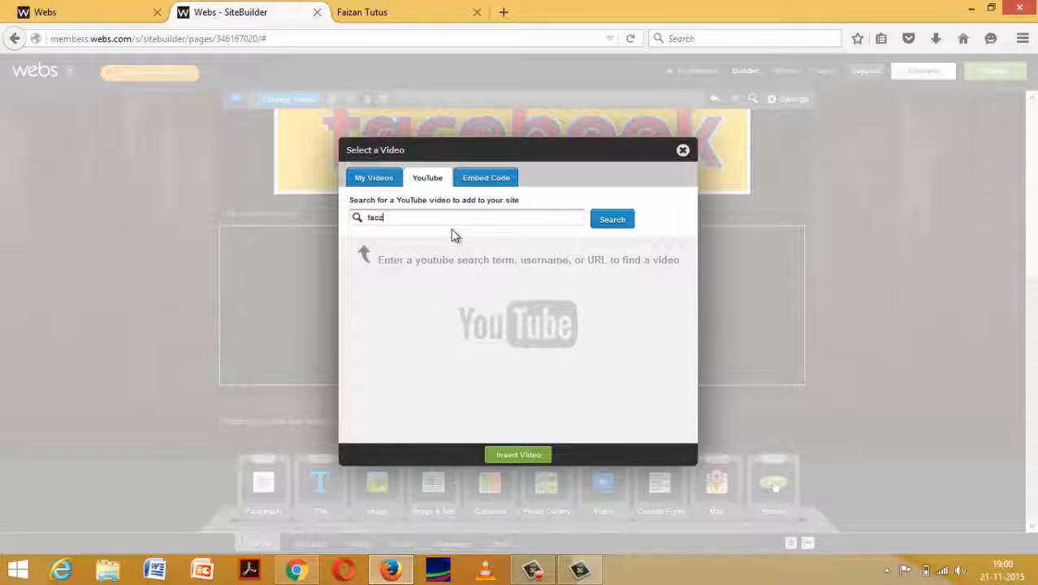
pyautogui.write('faizan tutus')
pyautogui.press('Return')
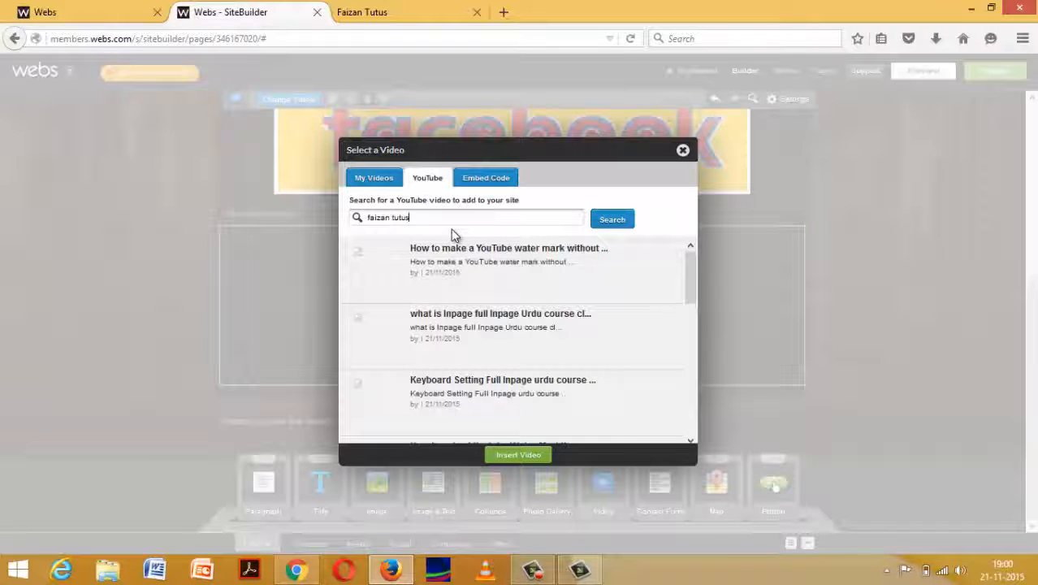
pyautogui.click(487, 255)
pyautogui.click(546, 456)
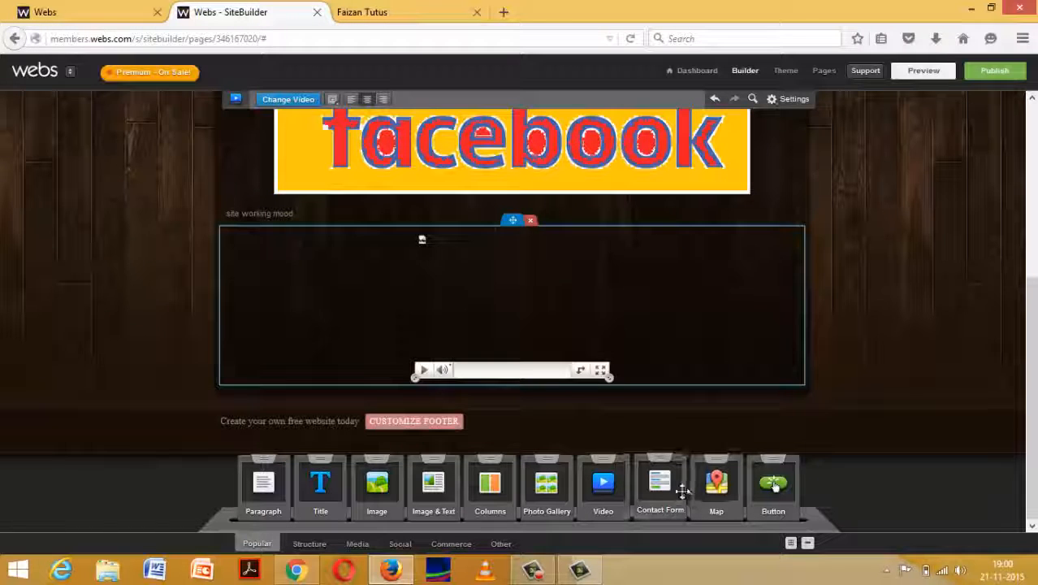
# - Add a button module between the facebook image and the paragraph, replacing its placeholder label with "site working mood know"
pyautogui.click(776, 482)
pyautogui.moveTo(752, 464); pyautogui.dragTo(470, 195)
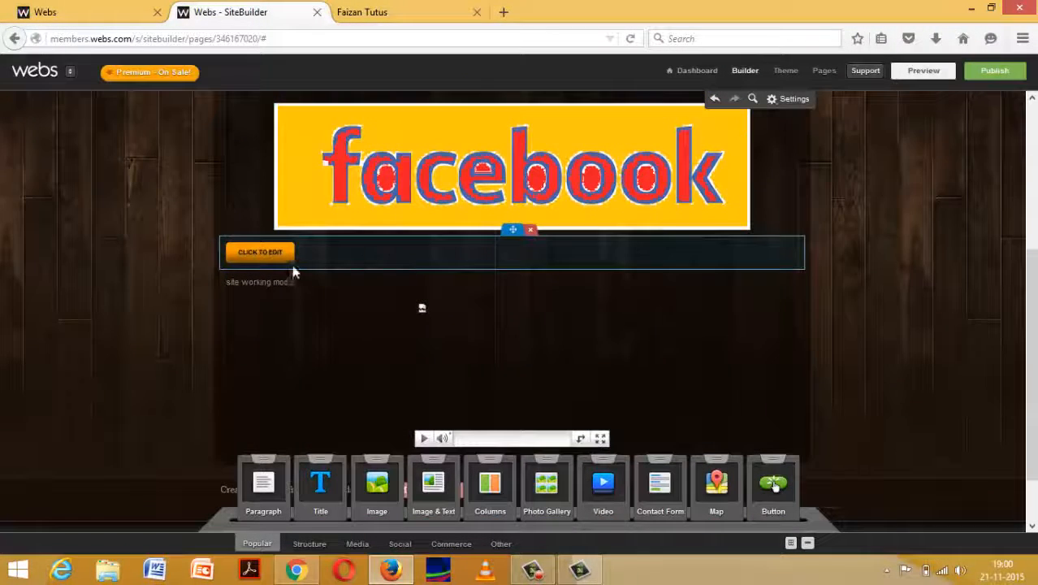
pyautogui.click(276, 258)
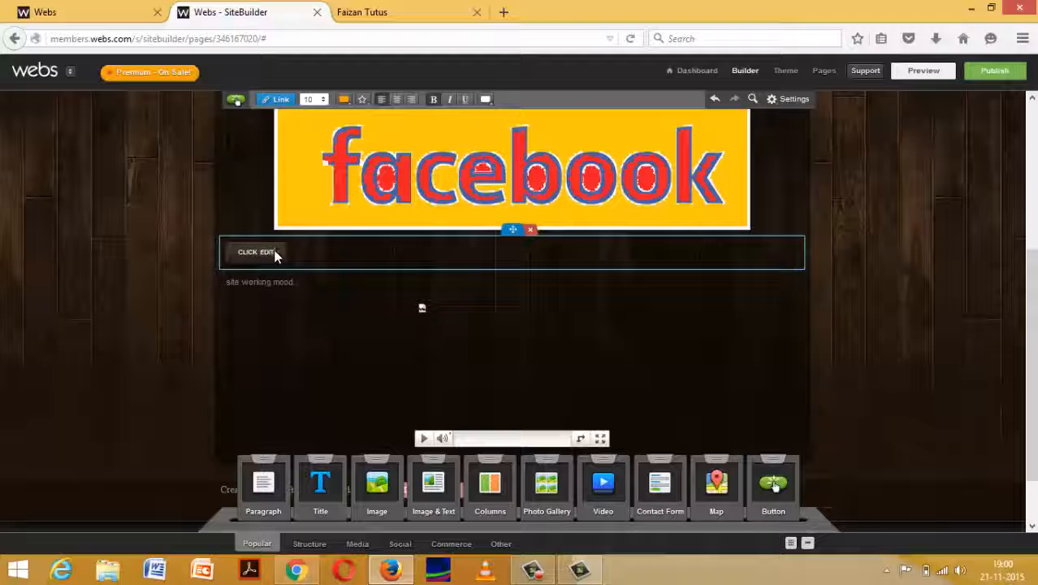
pyautogui.press('BackSpace')
pyautogui.press('BackSpace')
pyautogui.press('BackSpace')
pyautogui.press('BackSpace')
pyautogui.press('BackSpace')
pyautogui.press('BackSpace')
pyautogui.press('BackSpace')
pyautogui.press('BackSpace')
pyautogui.press('BackSpace')
pyautogui.press('BackSpace')
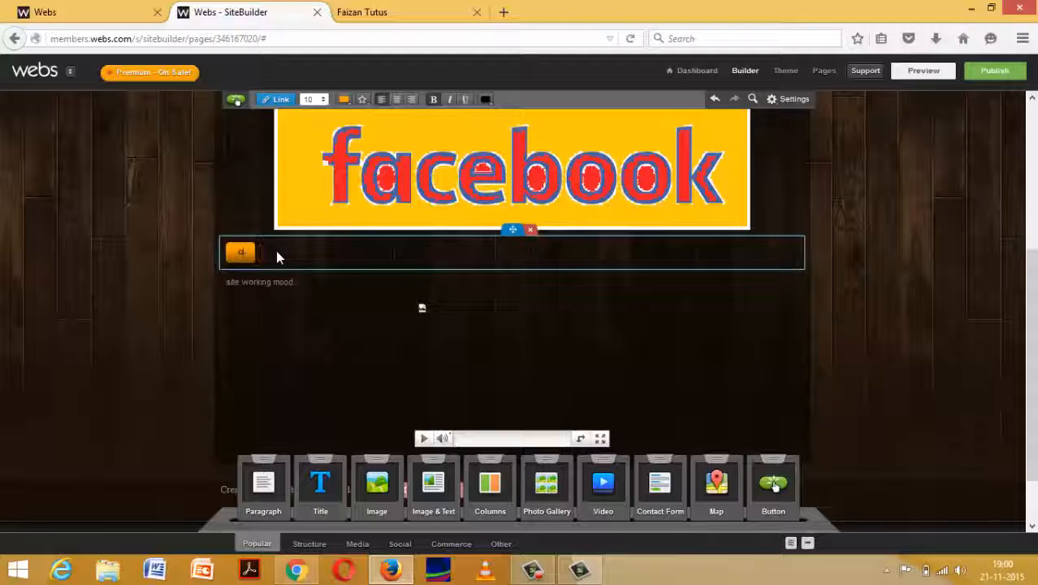
pyautogui.write('d')
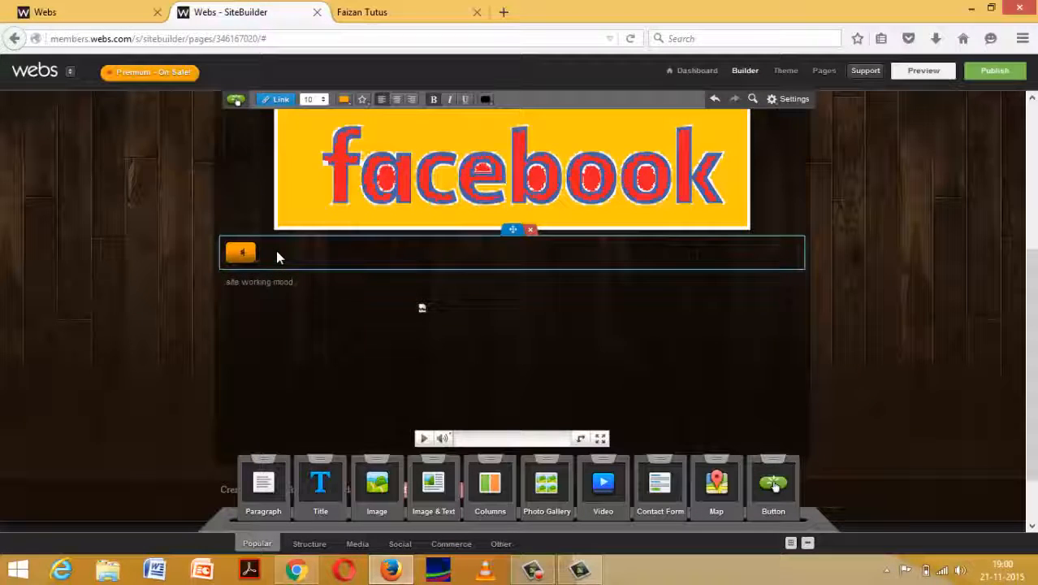
pyautogui.press('BackSpace')
pyautogui.press('BackSpace')
pyautogui.press('BackSpace')
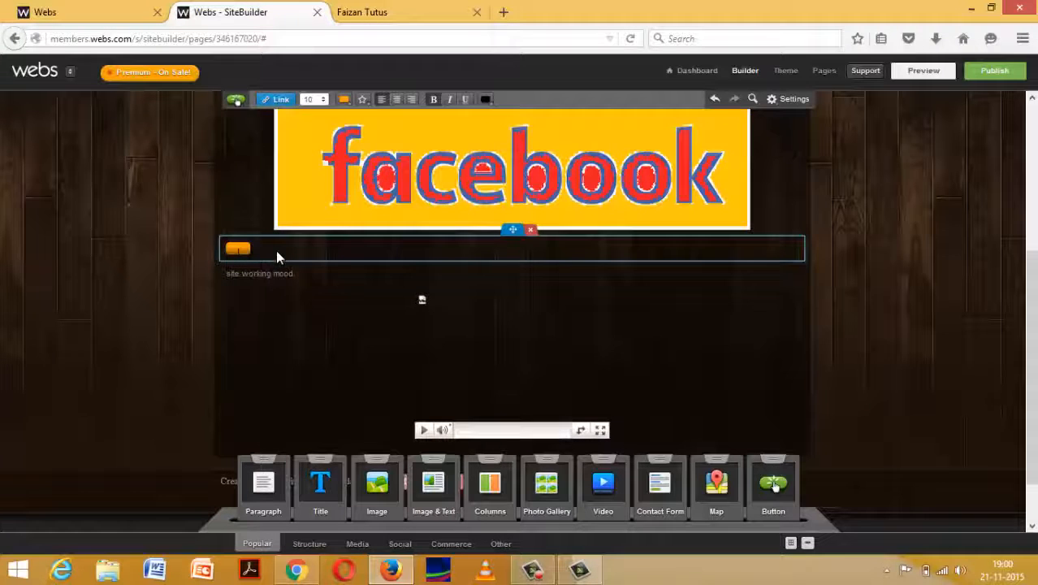
pyautogui.press('capslock')
pyautogui.press('capslock')
pyautogui.write('simp')
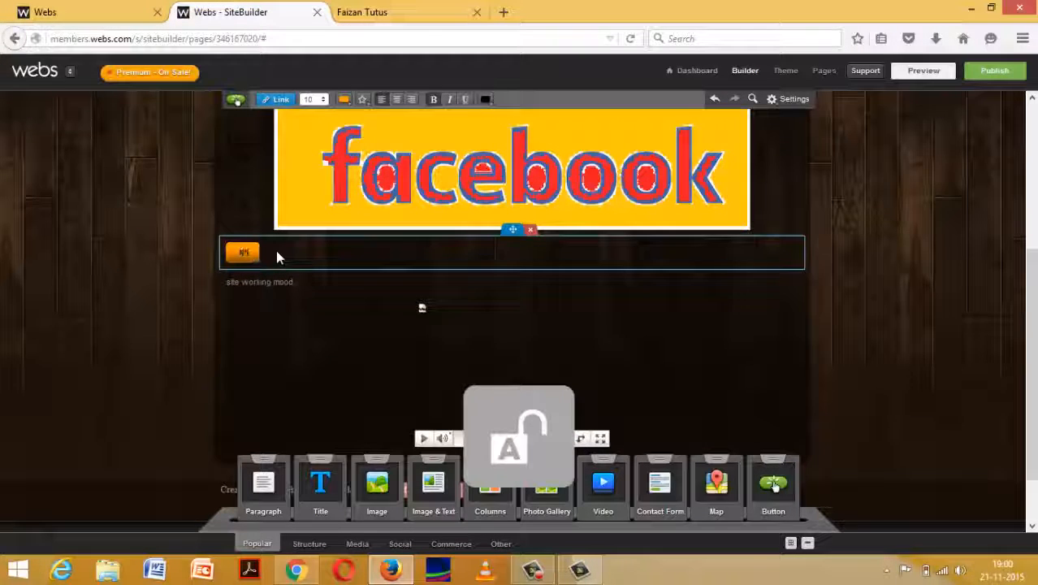
pyautogui.write(' working m')
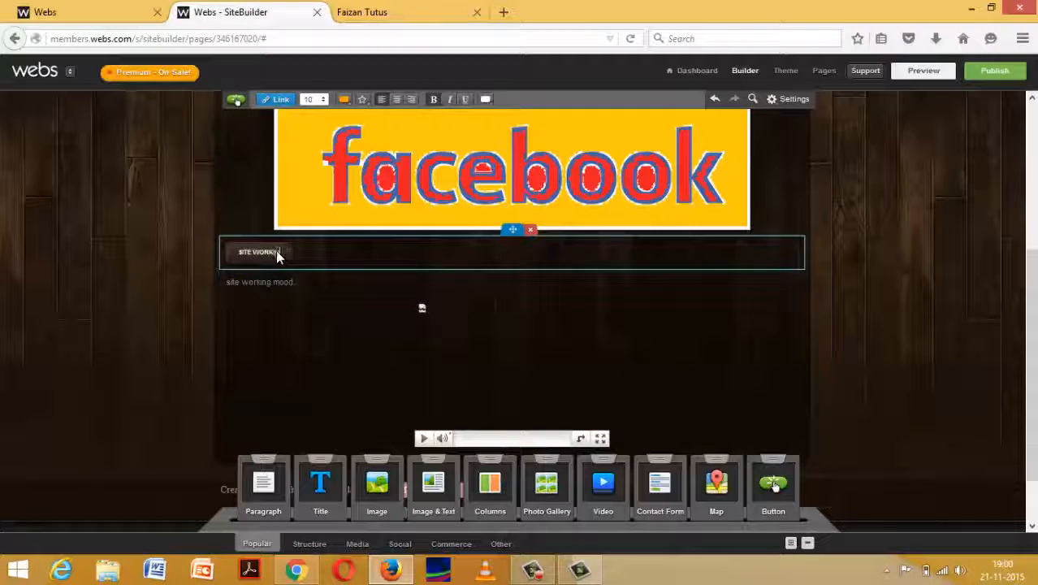
pyautogui.write('ood khov')
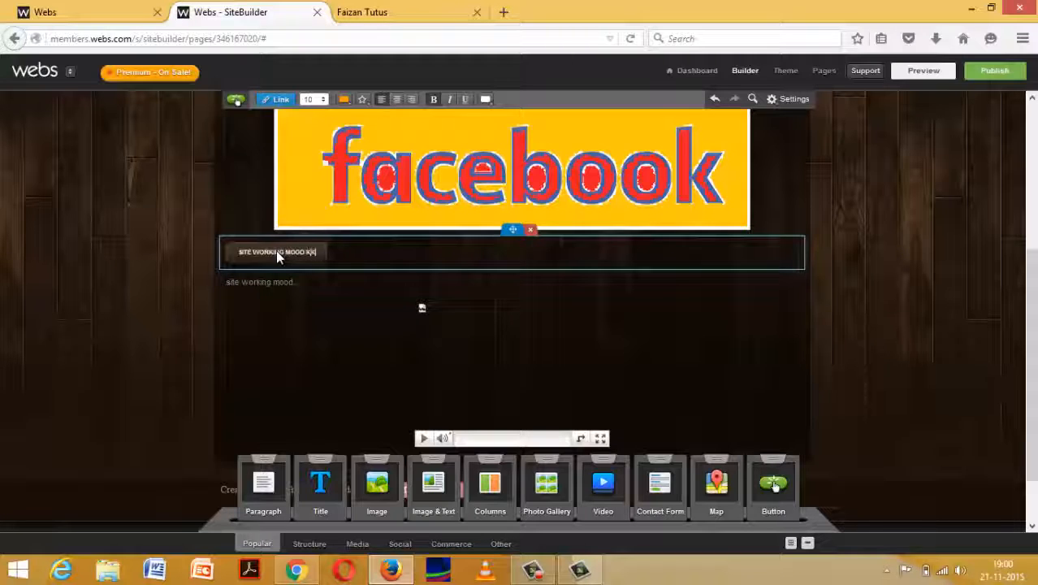
pyautogui.press('BackSpace')
pyautogui.press('BackSpace')
pyautogui.press('BackSpace')
pyautogui.write('now')
pyautogui.press('Return')
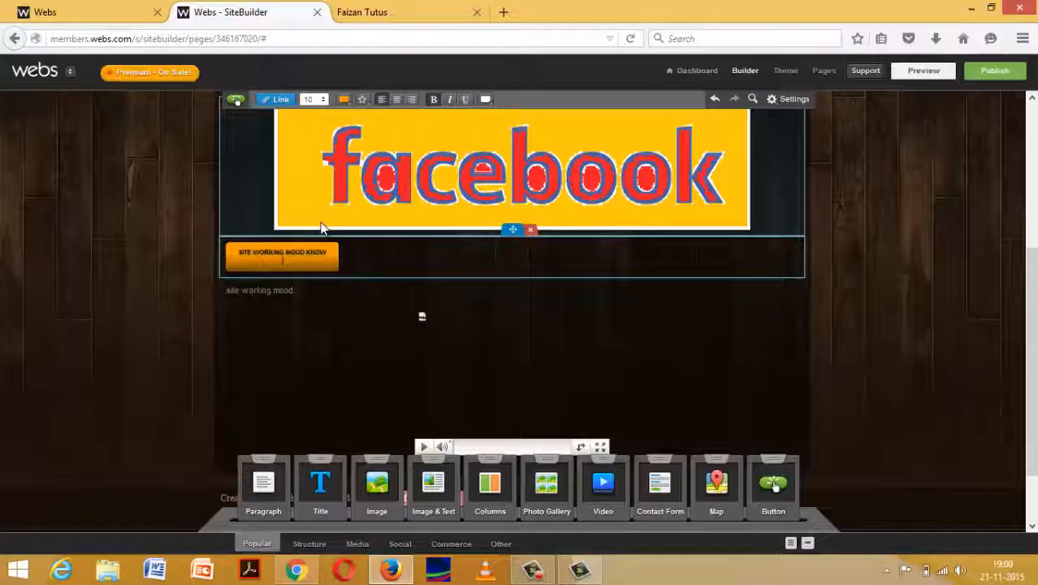
pyautogui.click(185, 180)
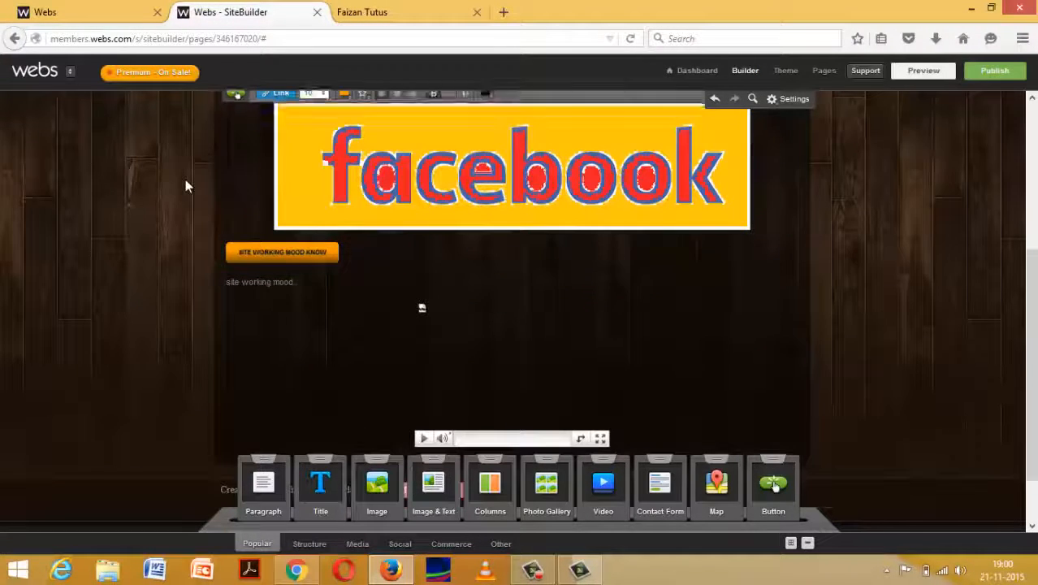
# - Publish the website and switch to the browser tab with the live site
pyautogui.click(993, 72)
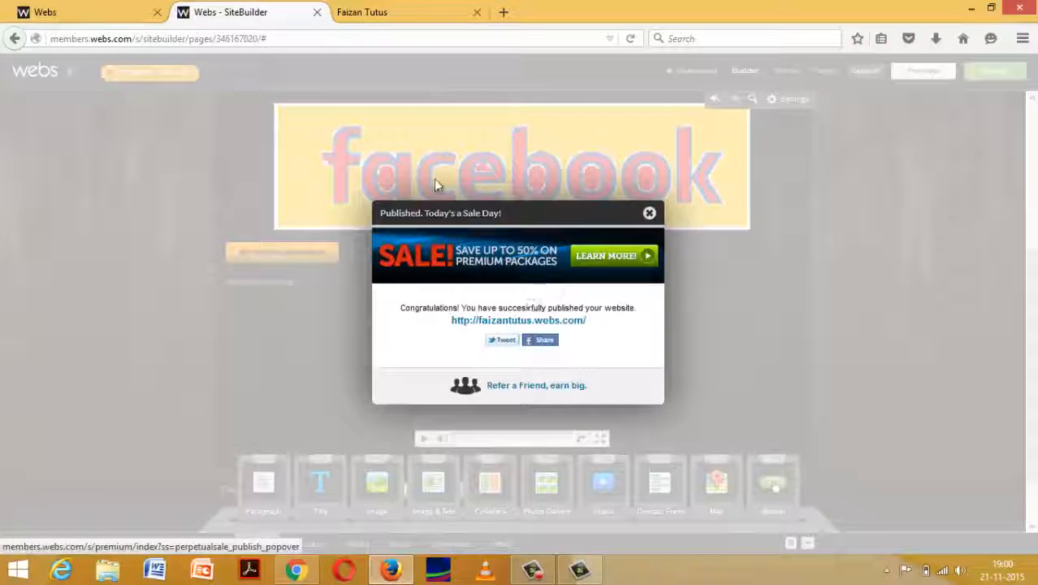
pyautogui.click(414, 11)
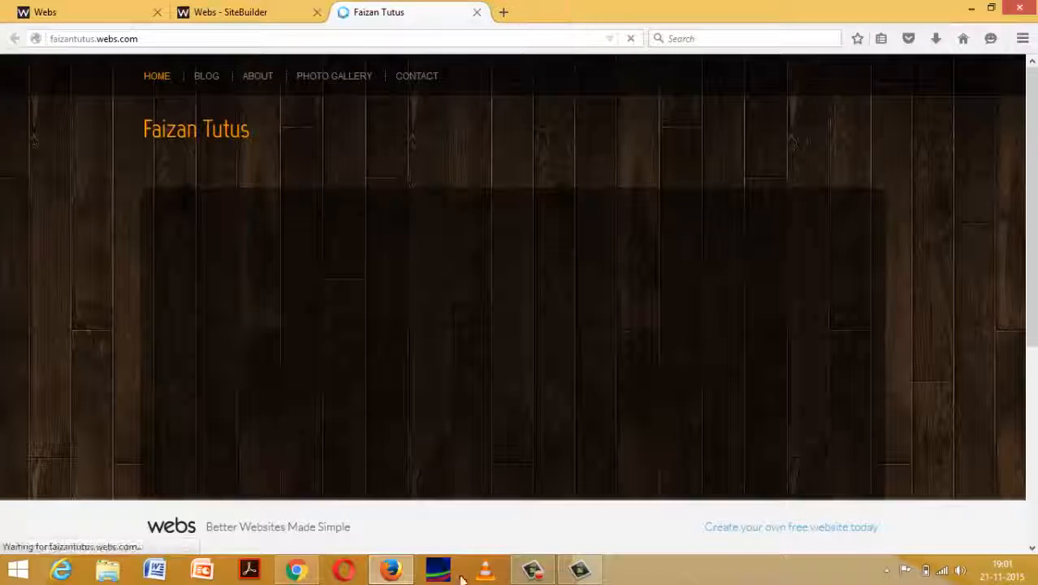
pyautogui.click(546, 572)
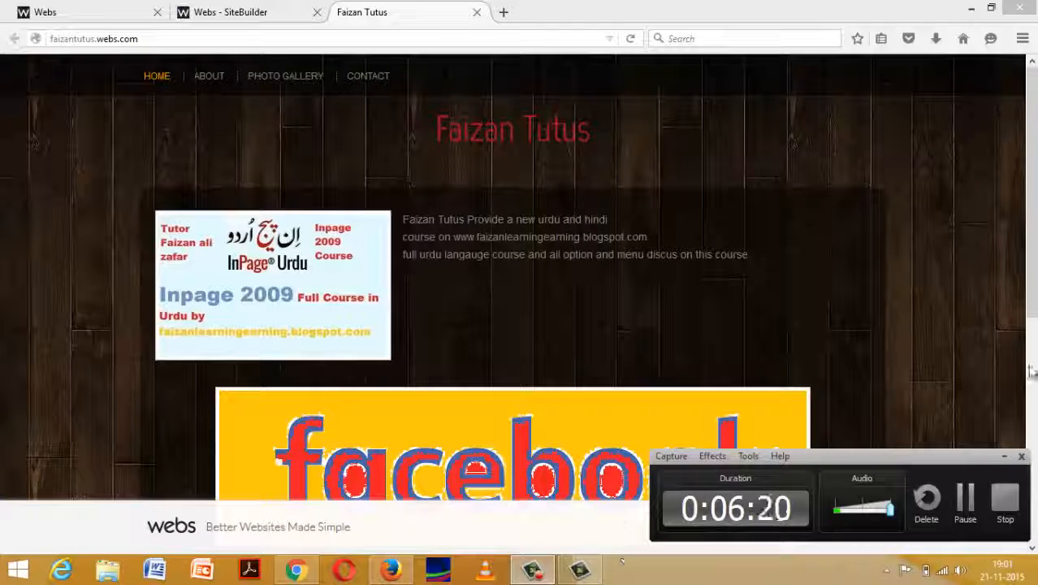
pyautogui.click(1007, 458)
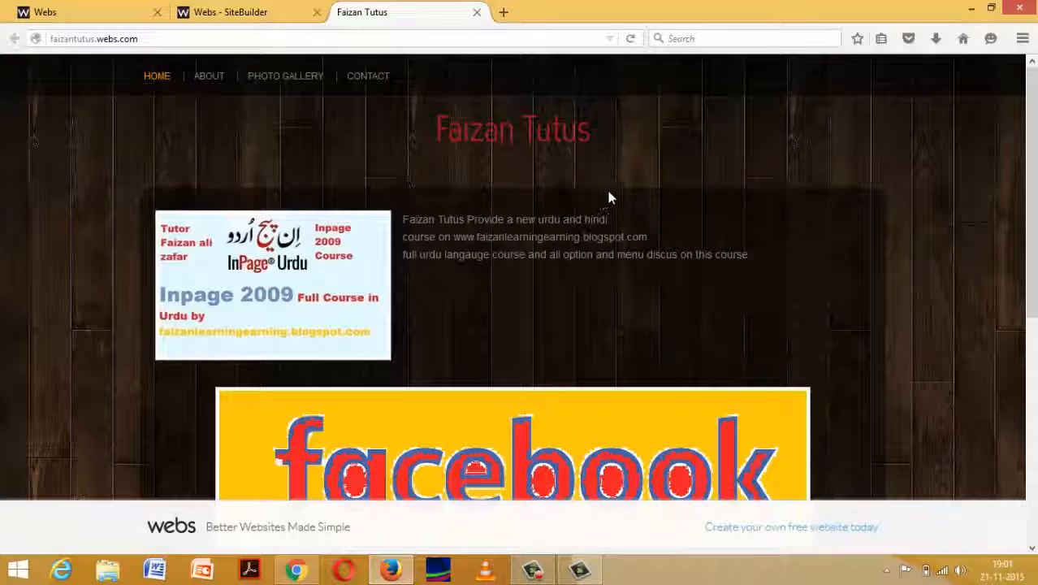
# - Examine the published home page's images, button, paragraph and video, and close the live site
pyautogui.scroll(-5, 614, 185)
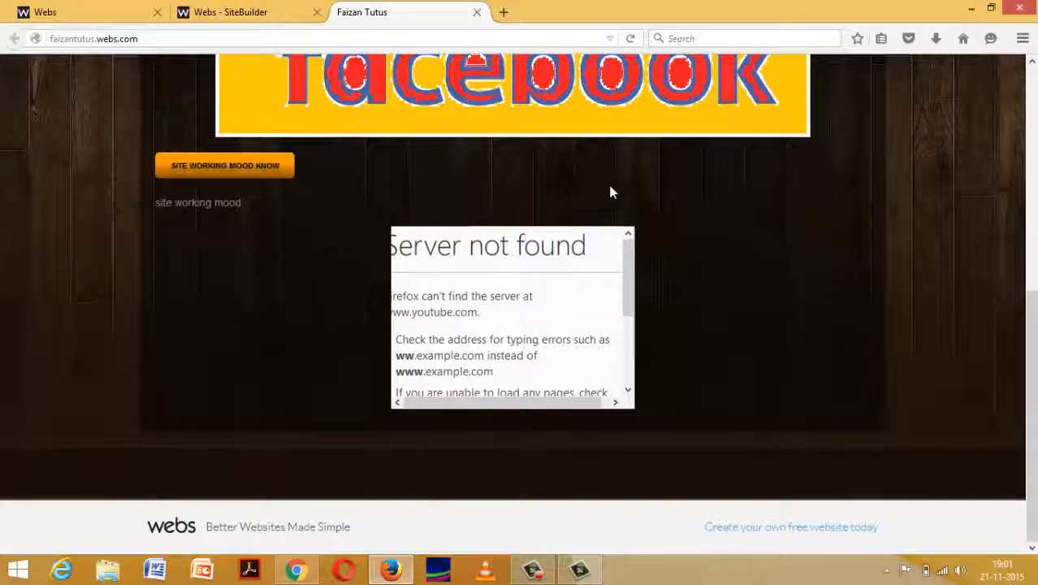
pyautogui.moveTo(623, 276); pyautogui.dragTo(604, 229)
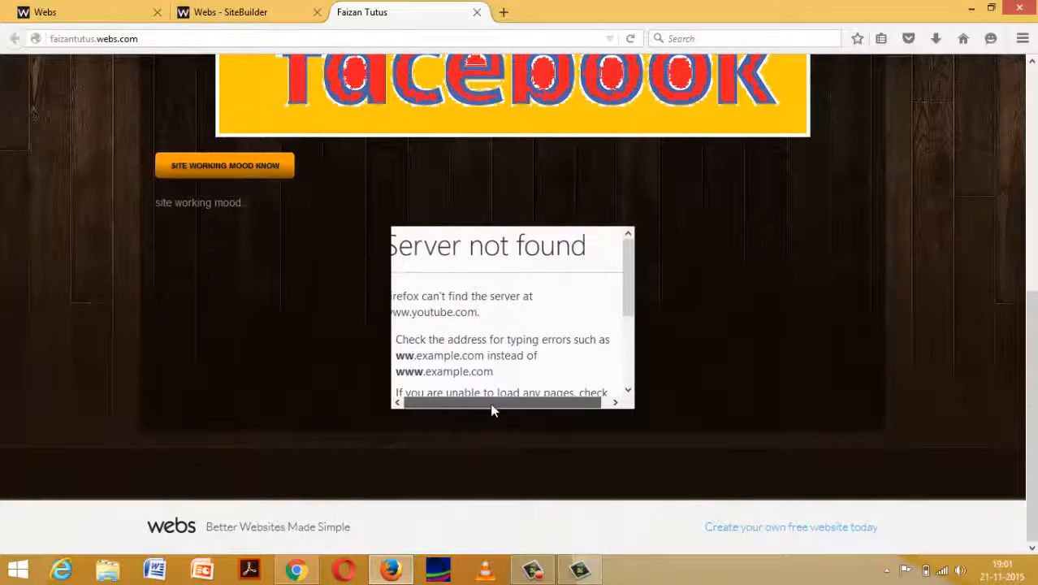
pyautogui.scroll(3, 225, 344)
pyautogui.scroll(3, 228, 372)
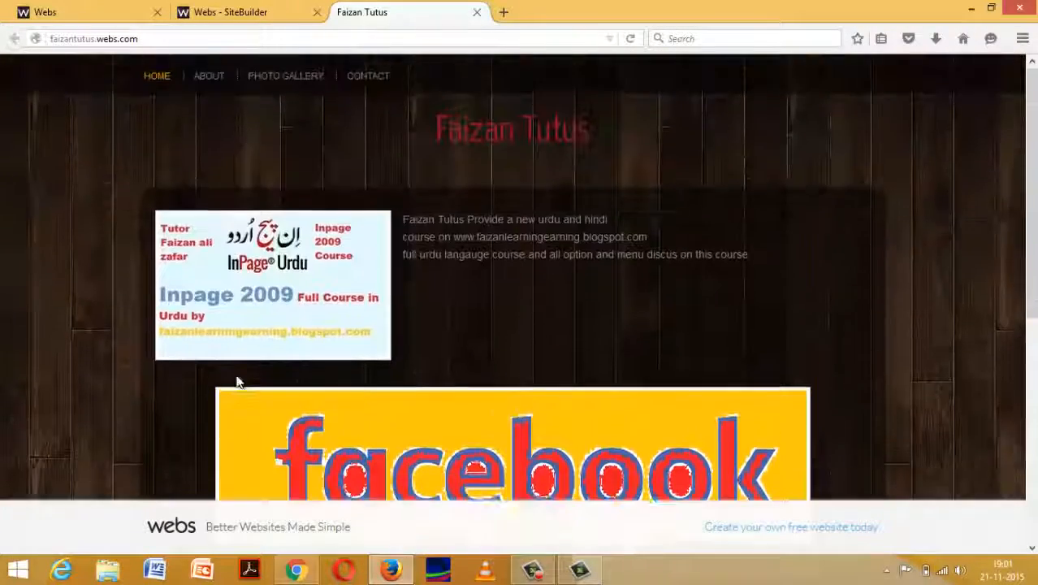
pyautogui.scroll(-4, 235, 375)
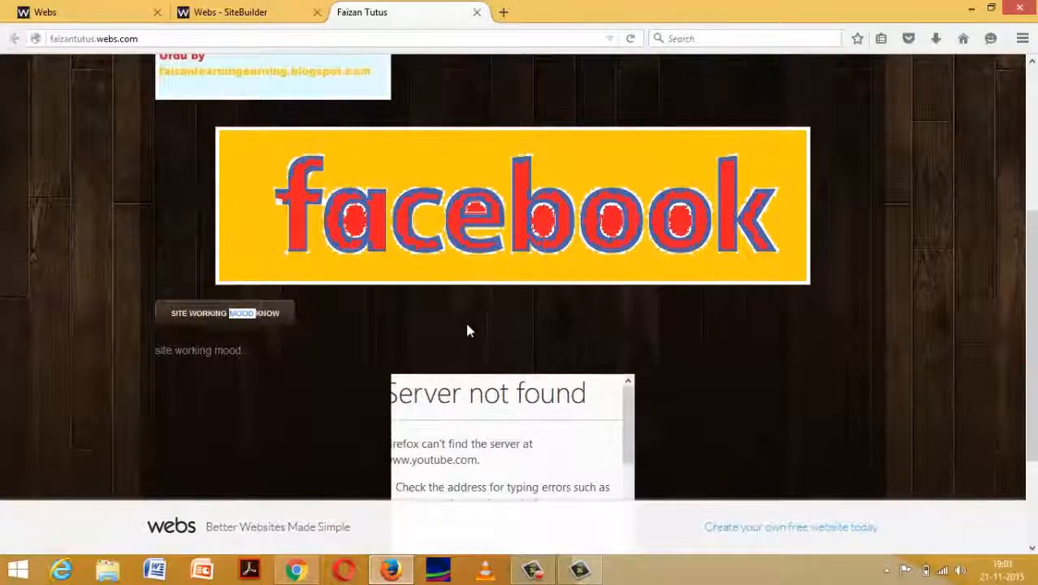
pyautogui.scroll(5, 468, 325)
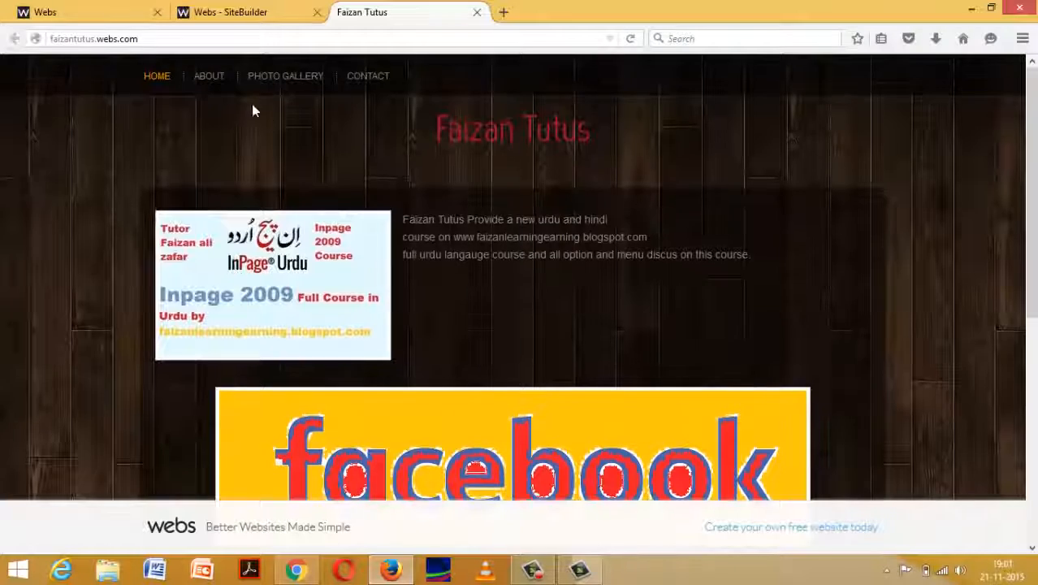
pyautogui.hotkey('ctrl', 'w')
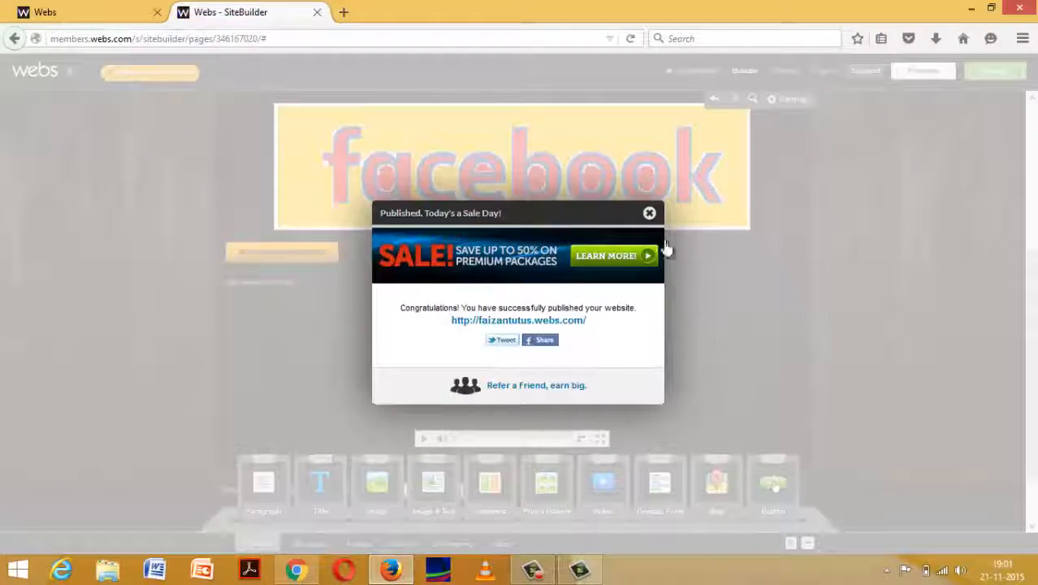
# - Dismiss the publish confirmation and open the Blog page from the site's navigation in the editor
pyautogui.click(649, 213)
pyautogui.scroll(5, 646, 264)
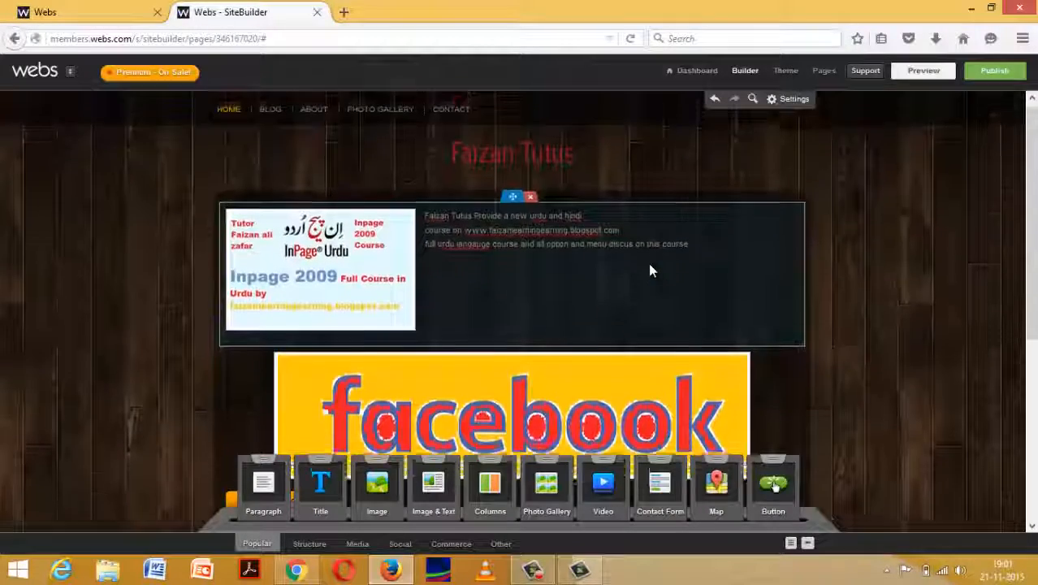
pyautogui.click(283, 172)
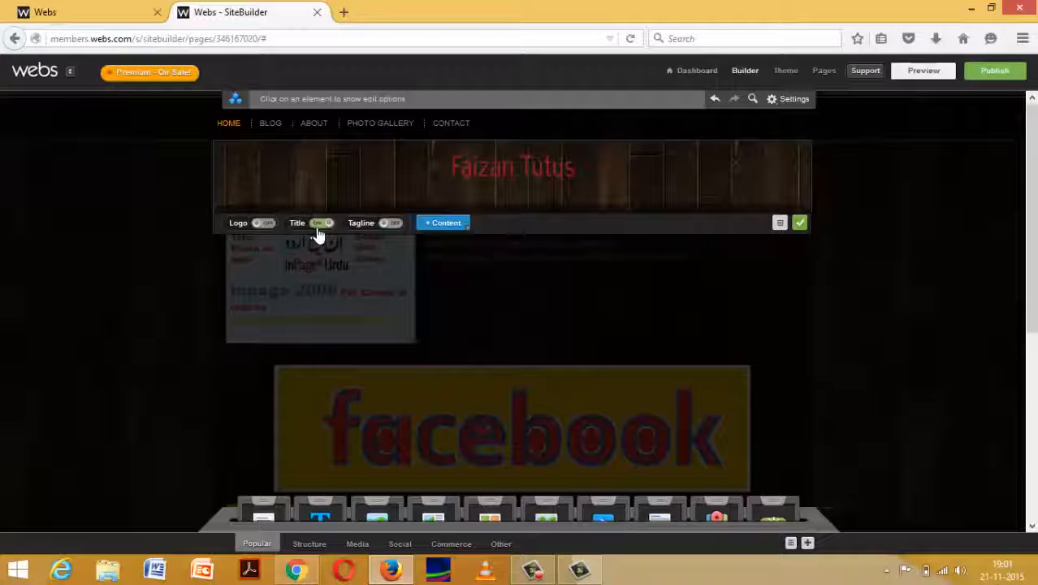
pyautogui.click(278, 128)
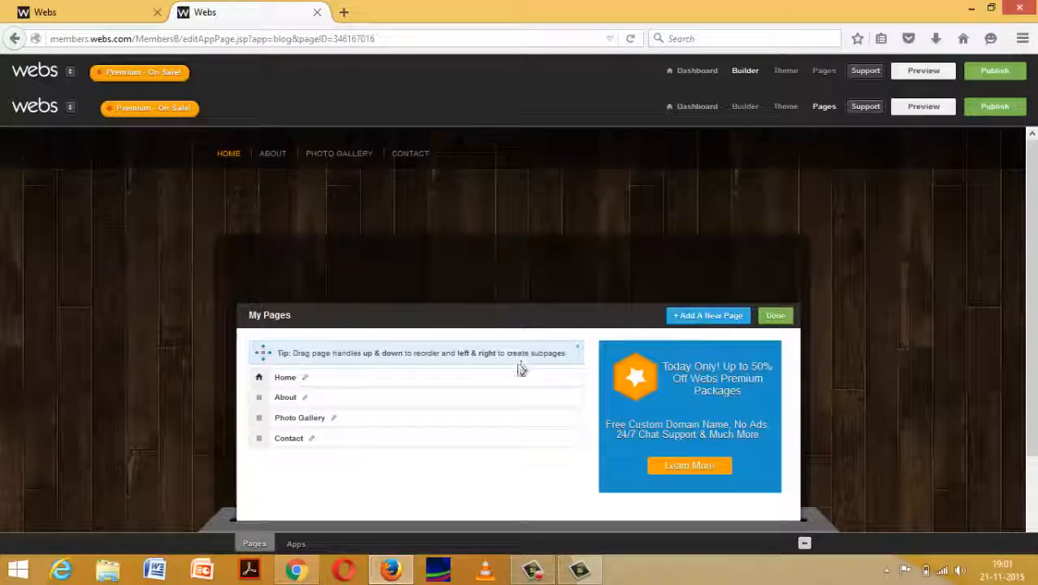
pyautogui.click(695, 324)
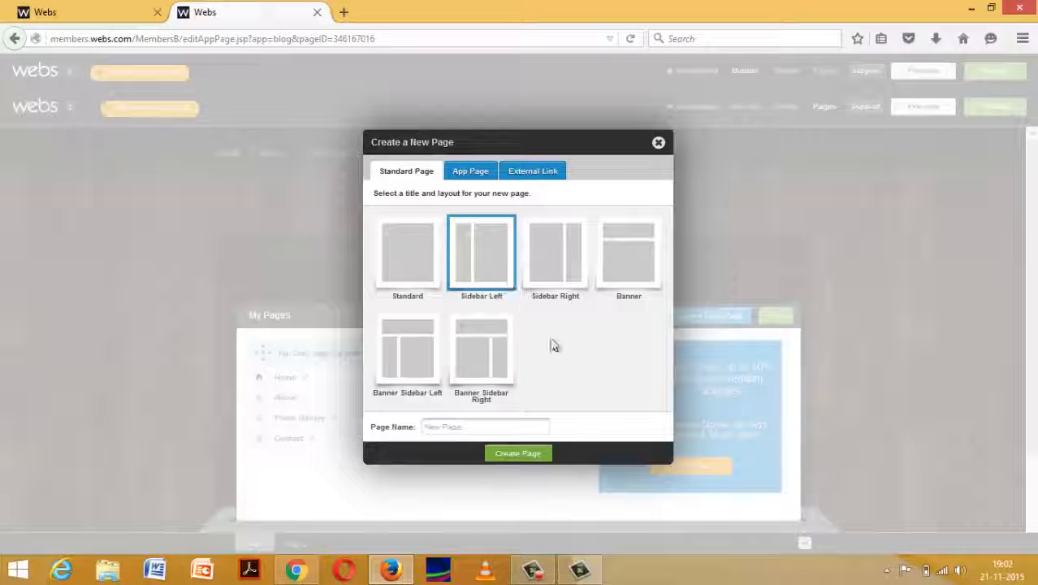
pyautogui.click(393, 264)
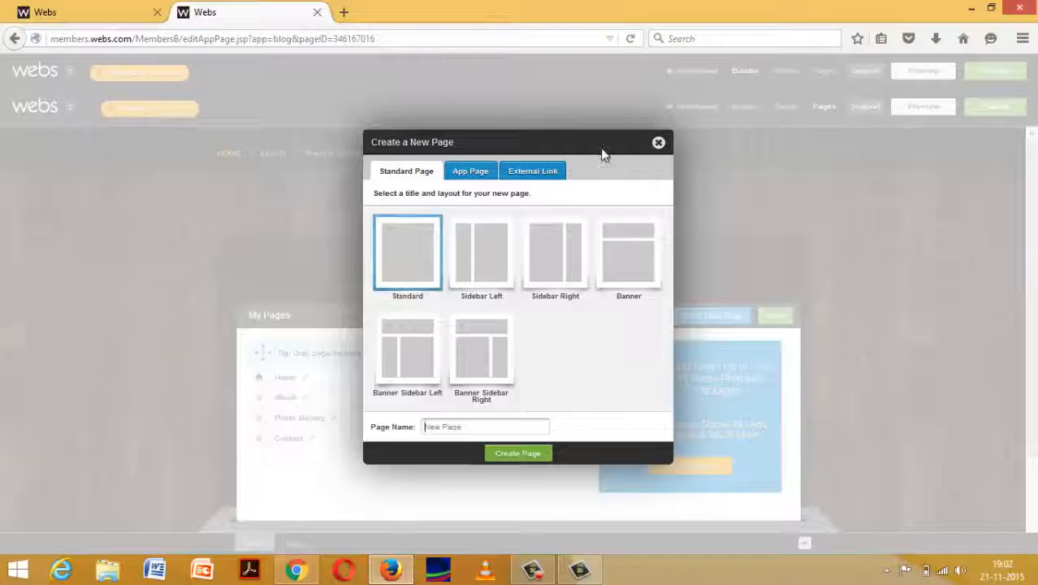
pyautogui.click(658, 143)
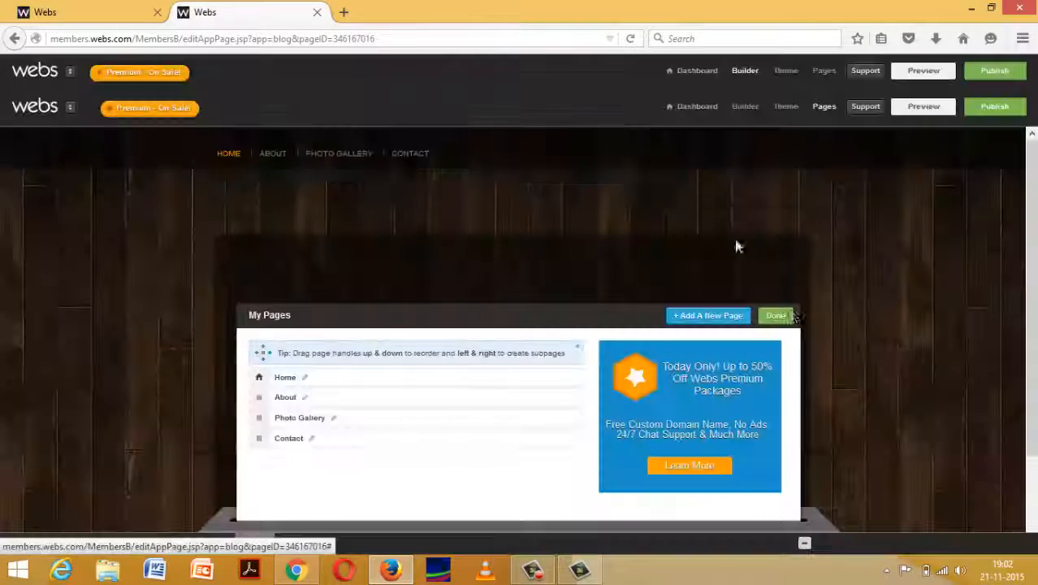
# - Open the Photo Gallery page and add the Inpage 2009 and facebook pictures from My Images to its gallery
pyautogui.click(278, 418)
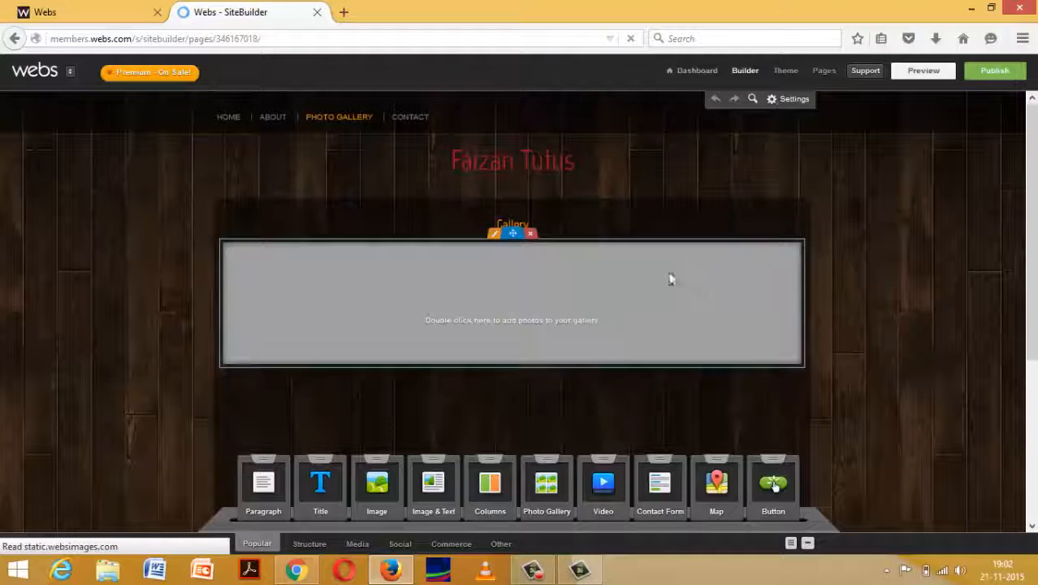
pyautogui.doubleClick(541, 308)
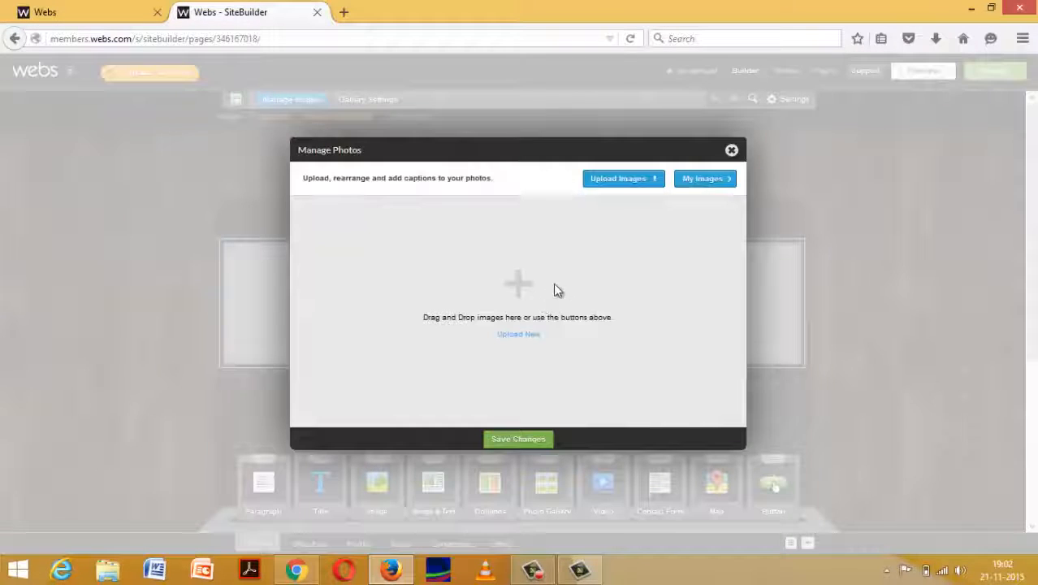
pyautogui.click(685, 179)
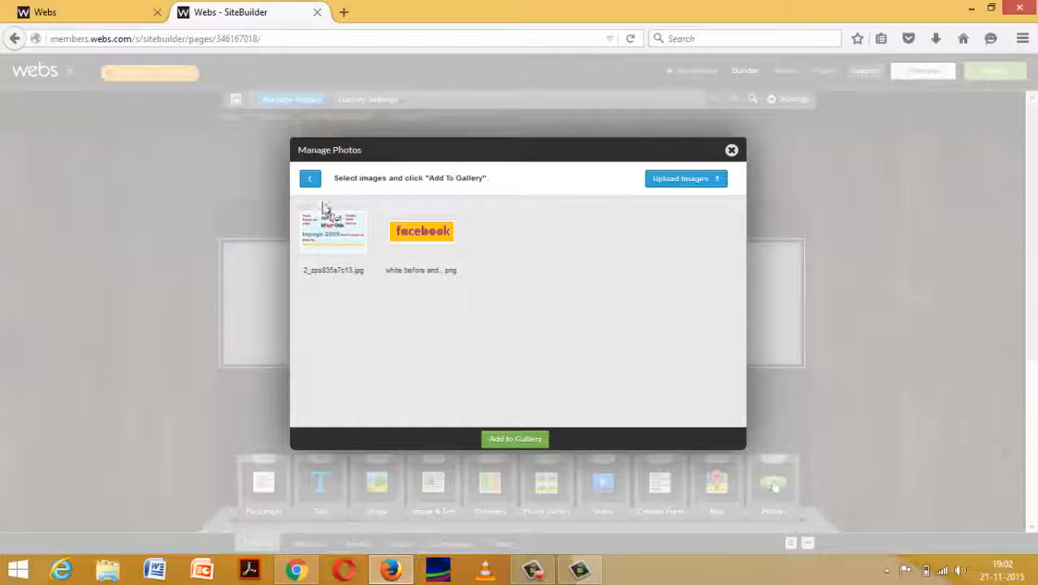
pyautogui.click(329, 224)
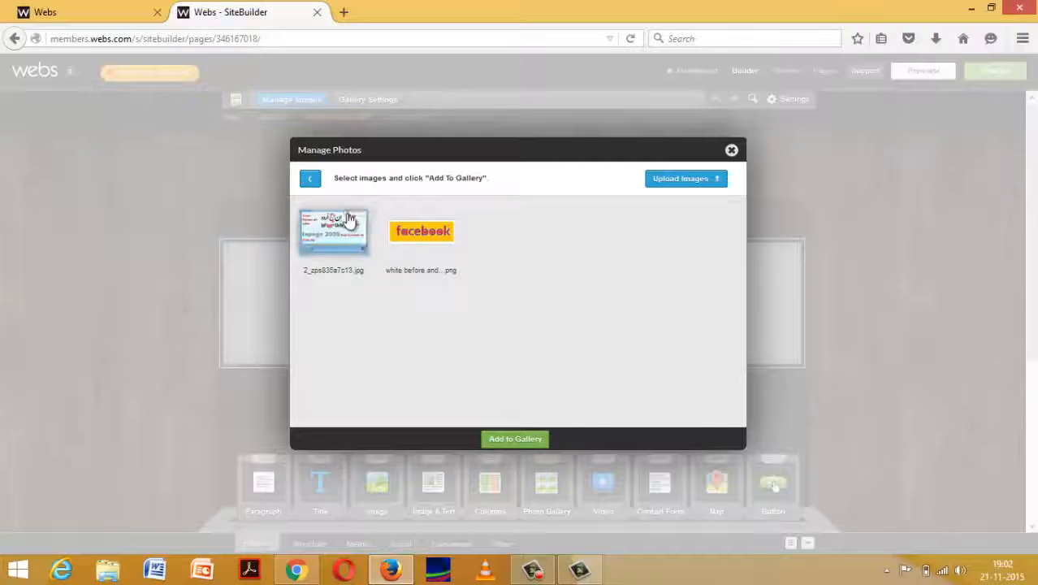
pyautogui.click(518, 438)
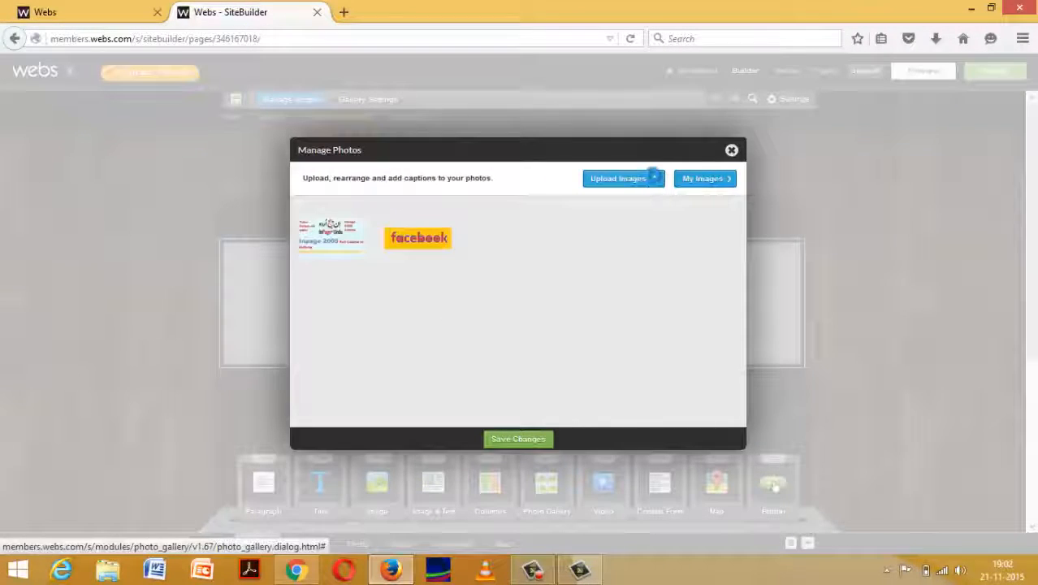
# - Upload 6009__2776__youtube-logo-full_color and 6009__2776__youtube-logo-full_color1 from New folder to the gallery and save the changes
pyautogui.click(654, 177)
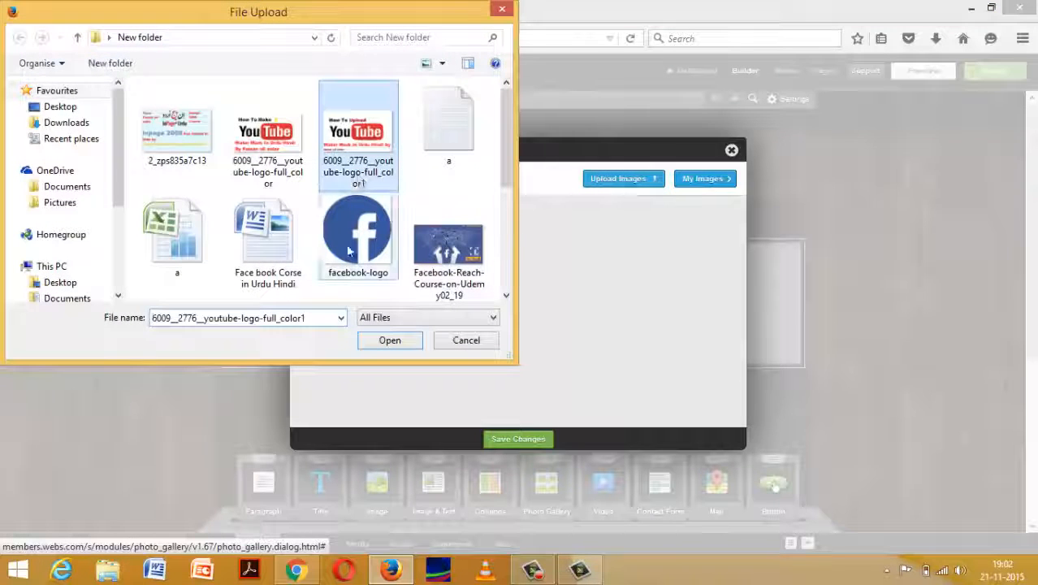
pyautogui.keyDown('ctrl'); pyautogui.click(281, 174); pyautogui.keyUp('ctrl')
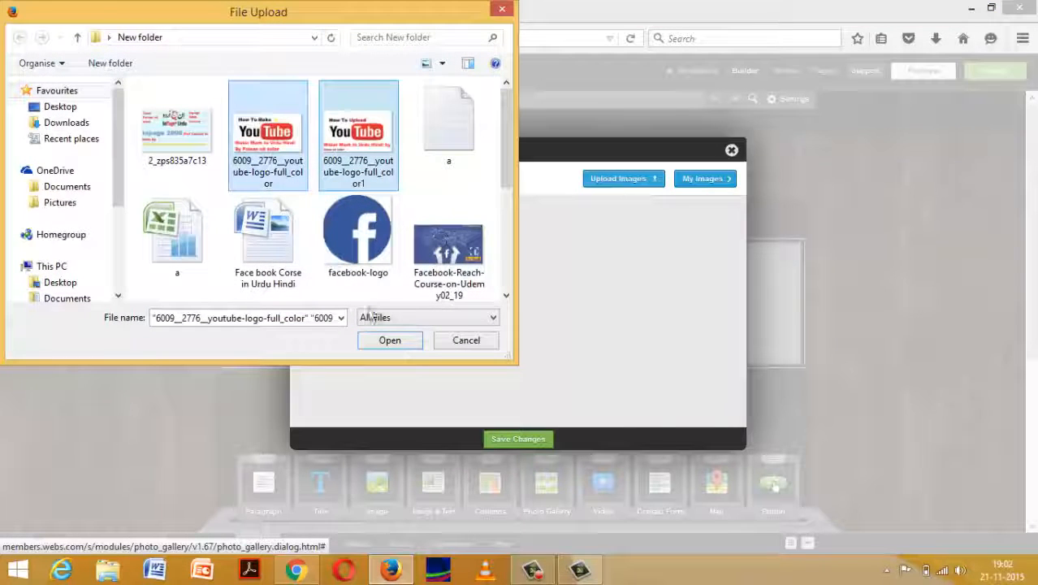
pyautogui.click(394, 345)
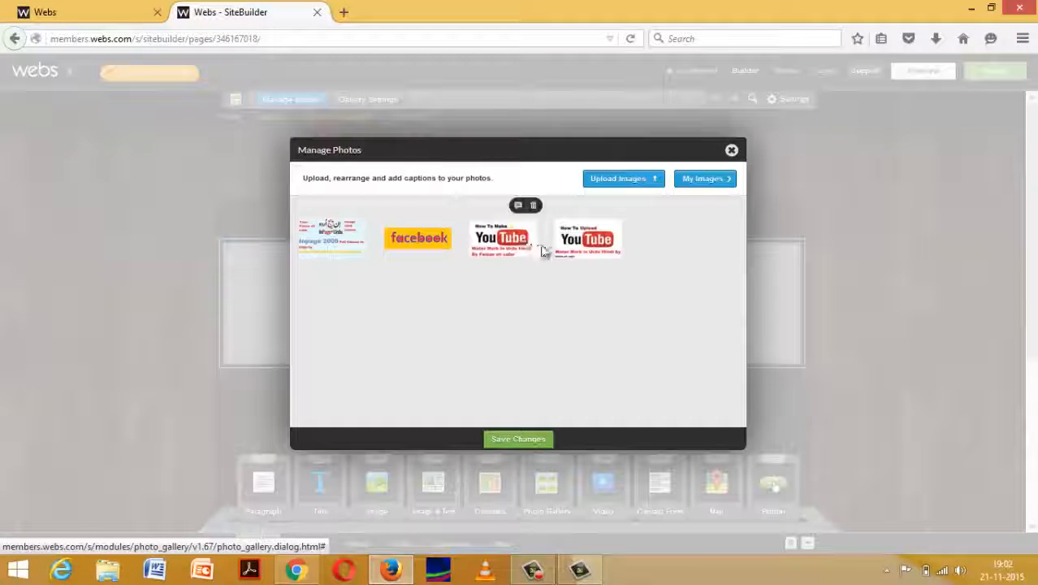
pyautogui.click(530, 436)
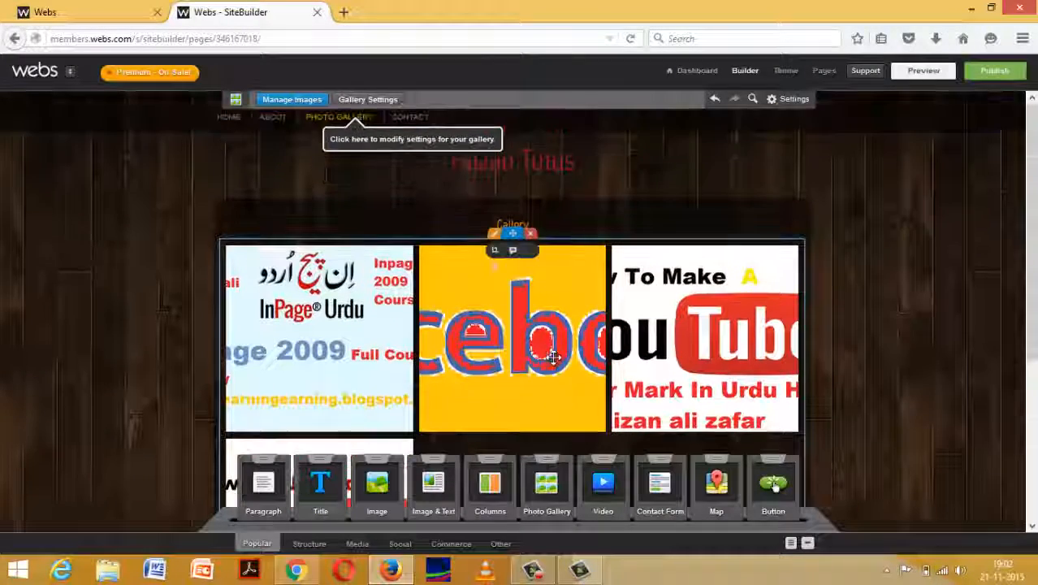
# - Set the photo gallery to 1 photo per row with Square crop style and Large grid padding
pyautogui.click(390, 107)
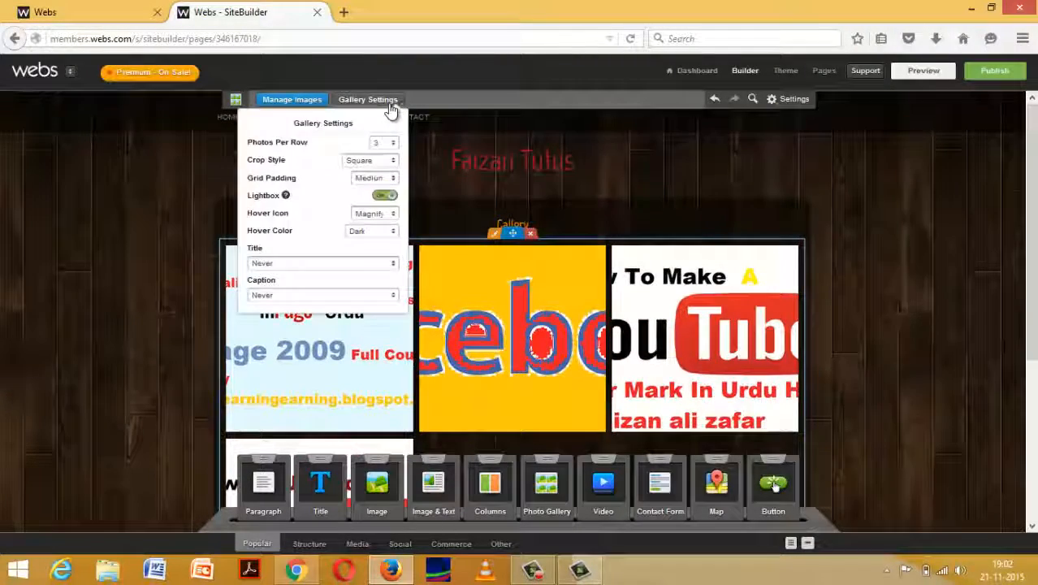
pyautogui.click(386, 143)
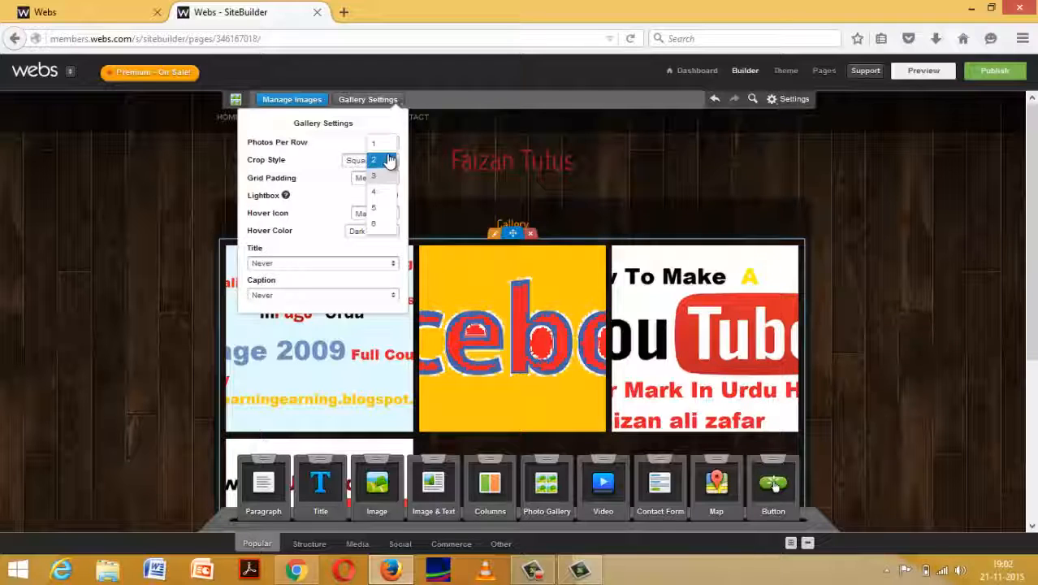
pyautogui.click(389, 160)
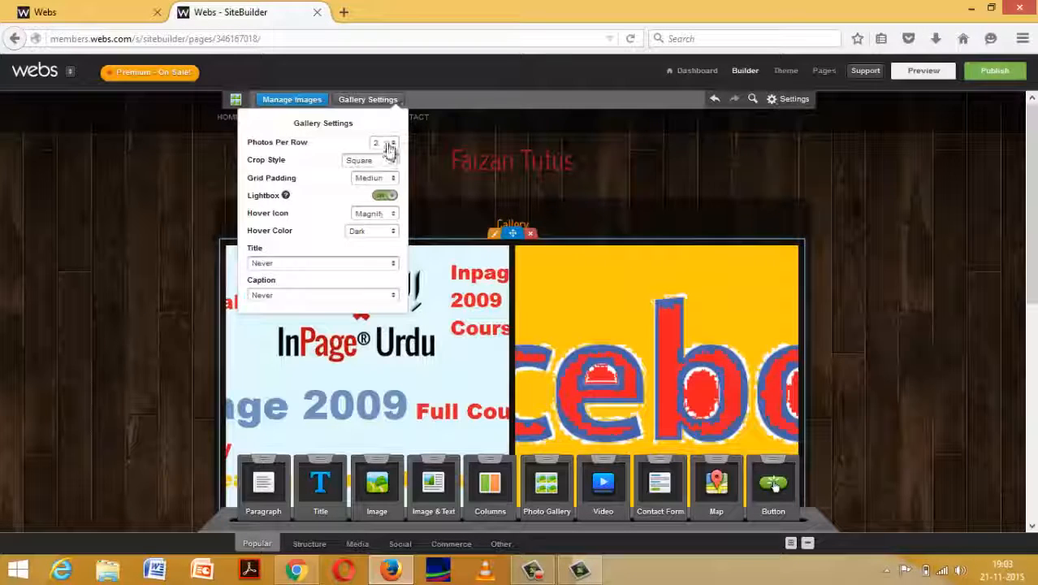
pyautogui.click(389, 145)
pyautogui.click(390, 144)
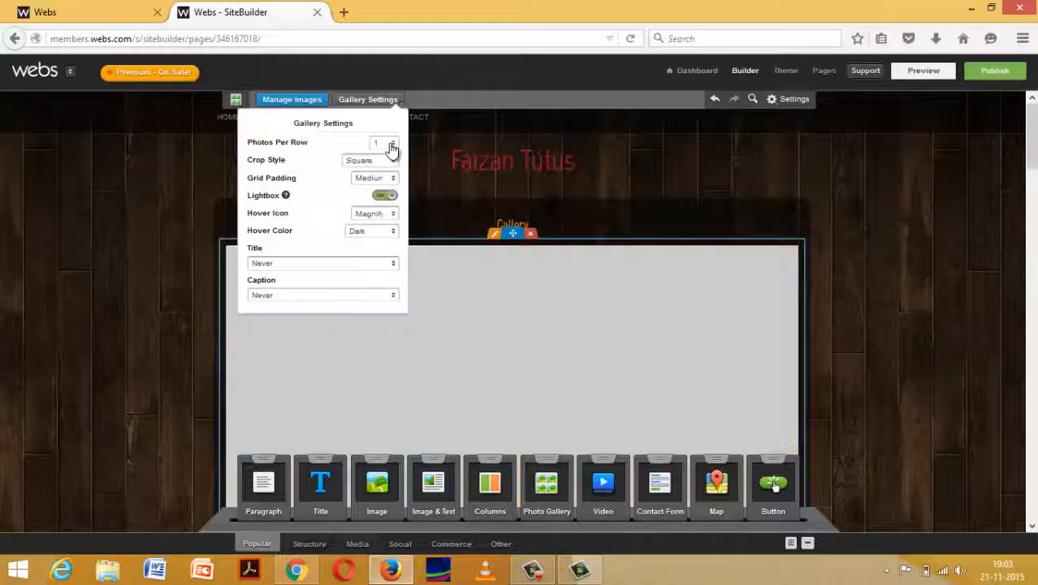
pyautogui.click(390, 159)
pyautogui.click(390, 161)
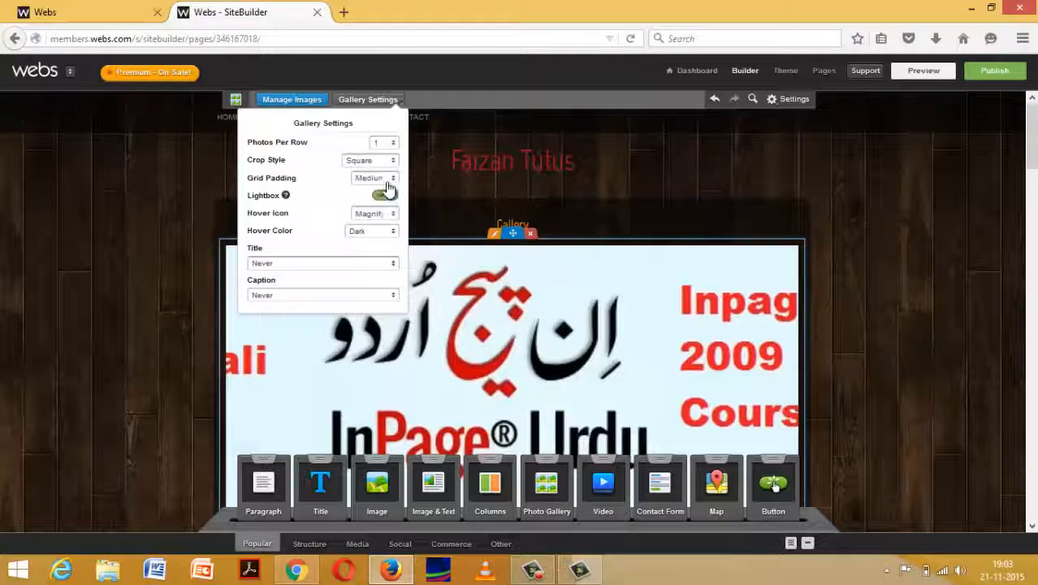
pyautogui.click(388, 181)
pyautogui.click(387, 203)
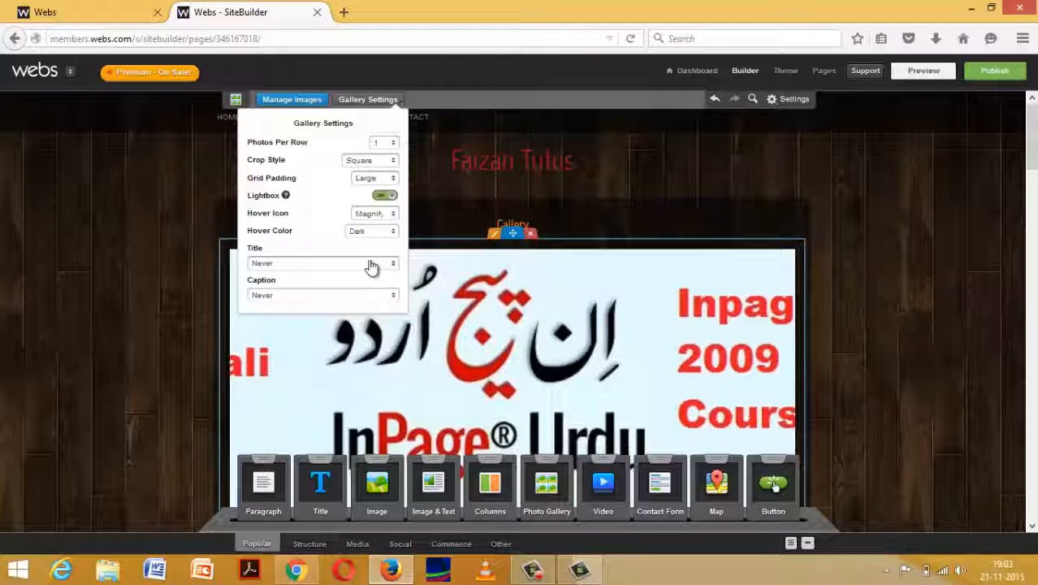
pyautogui.click(398, 101)
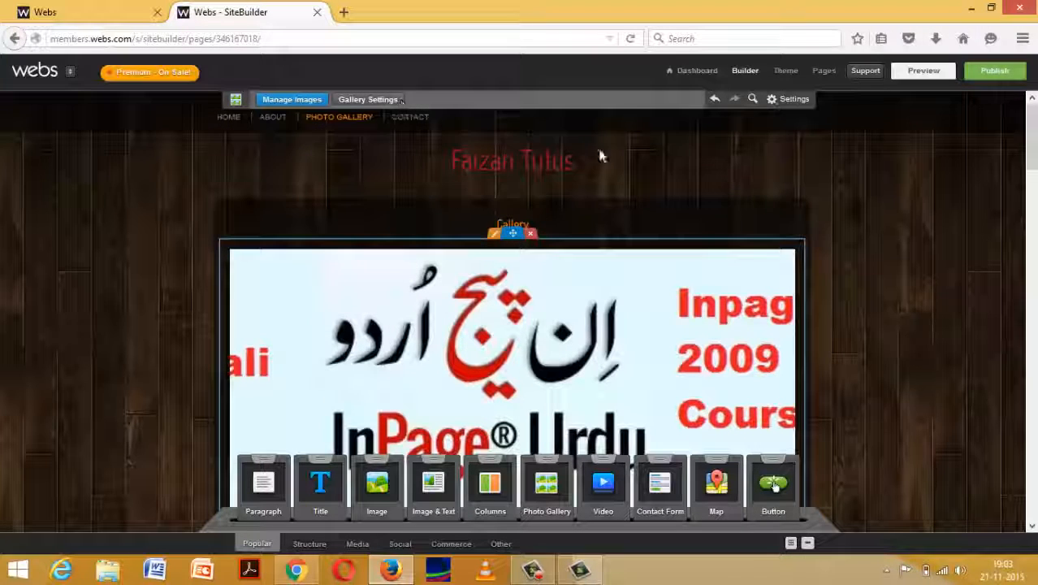
# - Publish the website, open the live site in a new tab and dismiss the publish confirmation
pyautogui.click(987, 75)
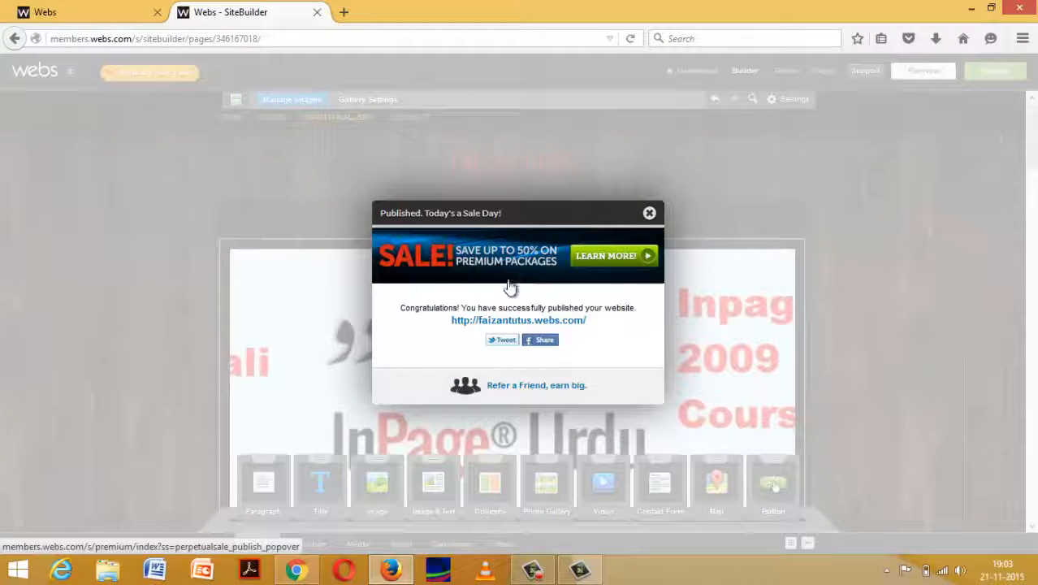
pyautogui.rightClick(507, 323)
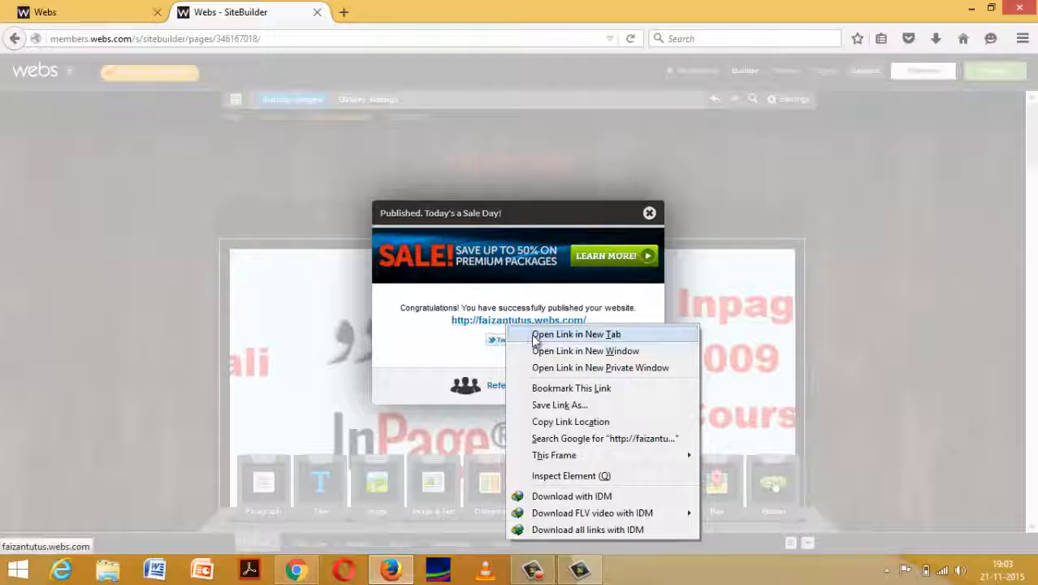
pyautogui.click(532, 335)
pyautogui.click(649, 213)
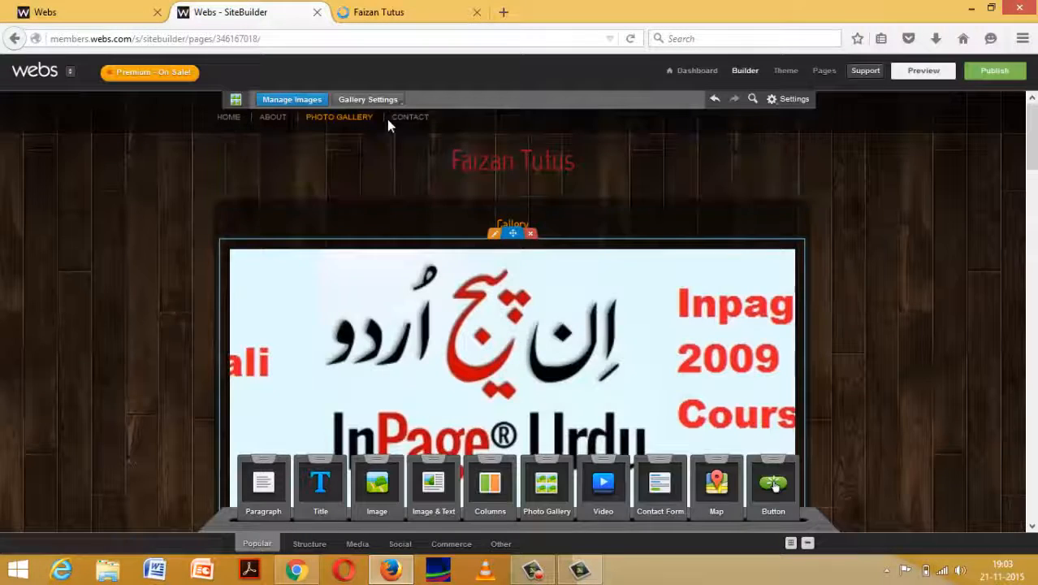
# - Open the Contact page in the editor and look over its form and sidebar area
pyautogui.click(409, 122)
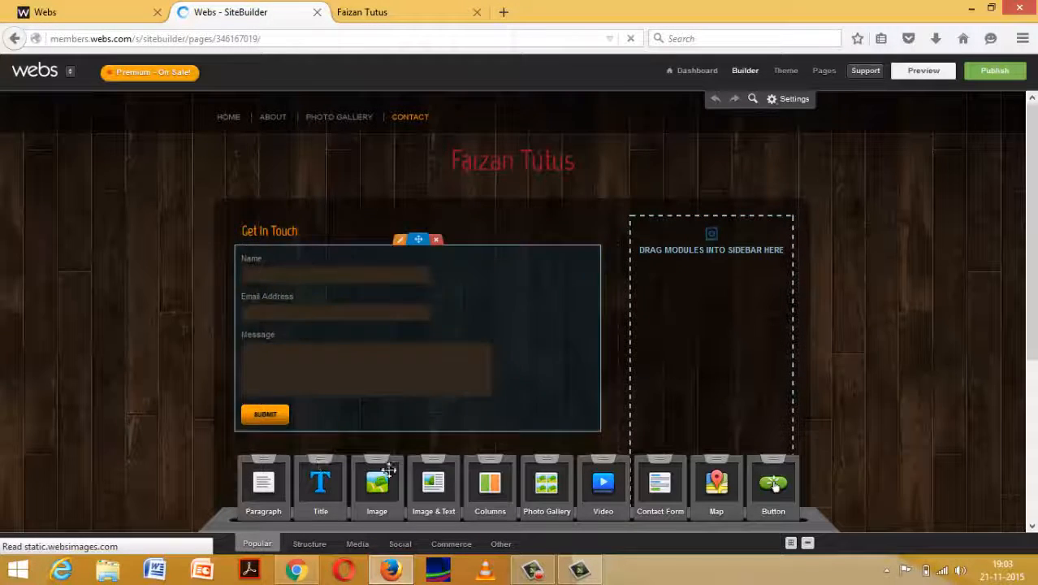
pyautogui.scroll(-1, 630, 457)
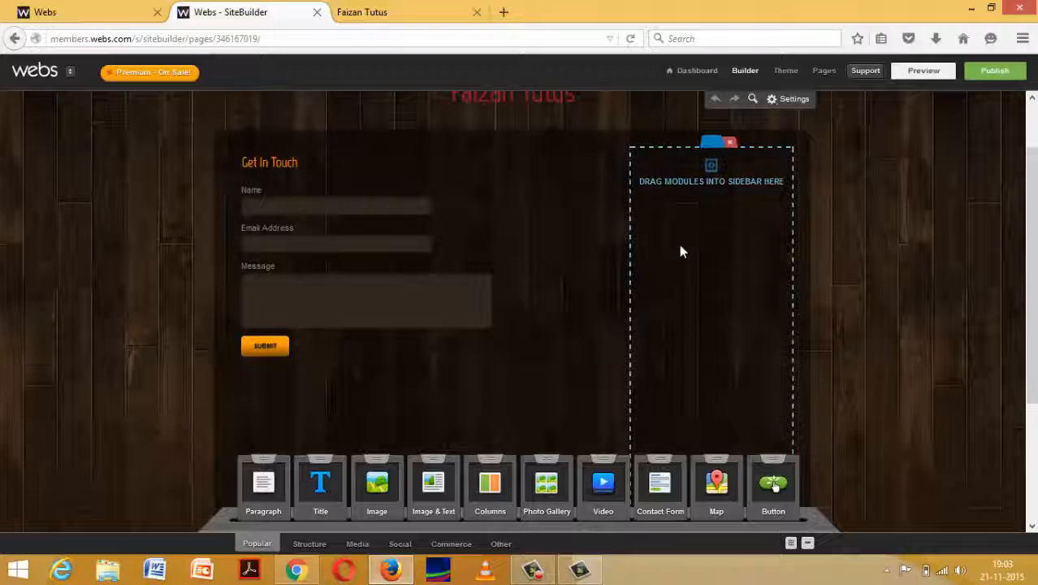
pyautogui.scroll(-3, 679, 245)
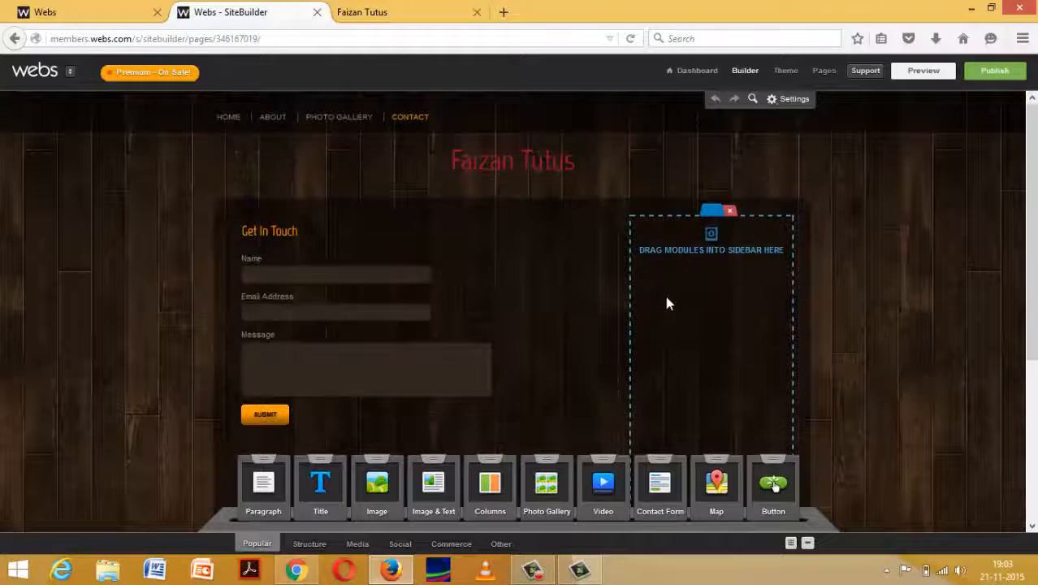
pyautogui.scroll(-5, 665, 298)
# - Try adding a second contact form below the existing one on the Contact page and delete it
pyautogui.moveTo(650, 460); pyautogui.dragTo(414, 257)
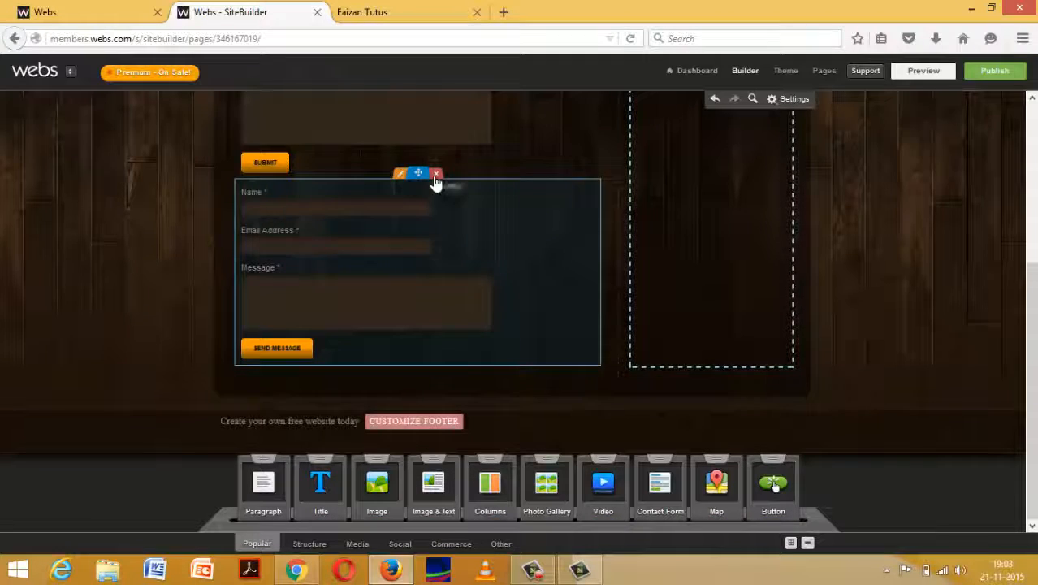
pyautogui.click(435, 174)
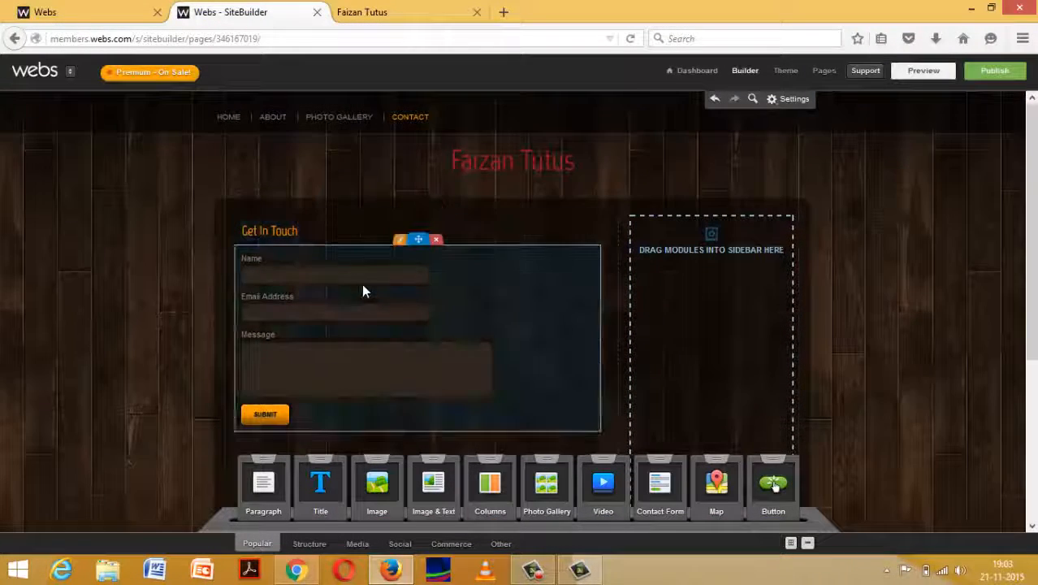
pyautogui.click(325, 238)
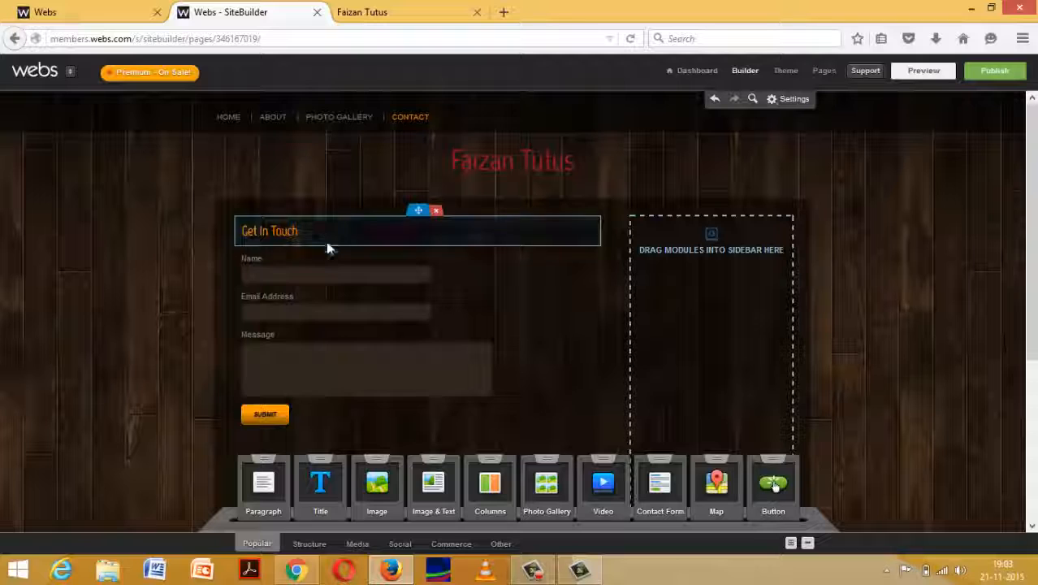
# - Open the About page in the editor and check the contact form on the published site's Contact page
pyautogui.click(286, 119)
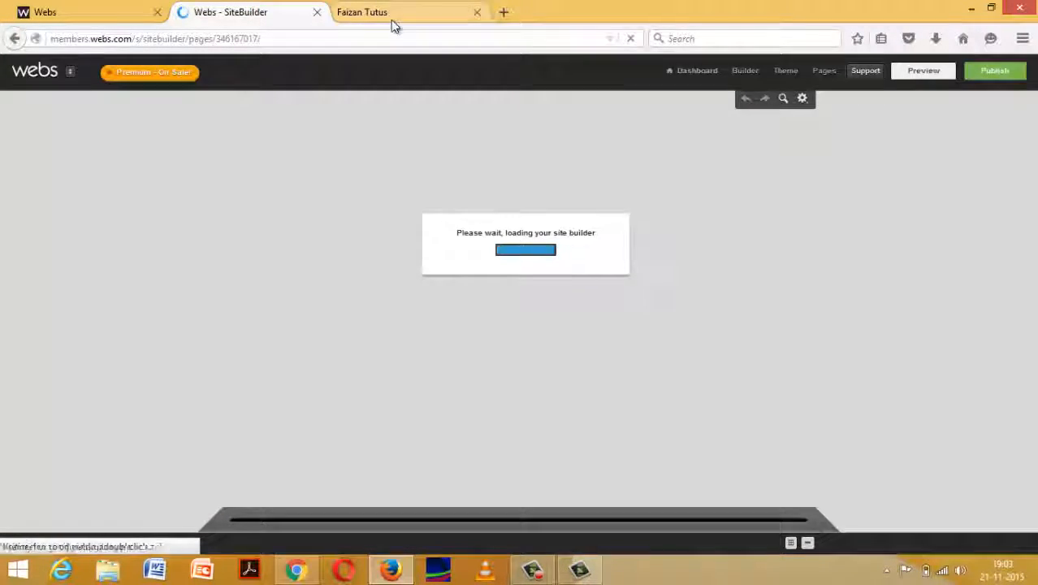
pyautogui.click(392, 20)
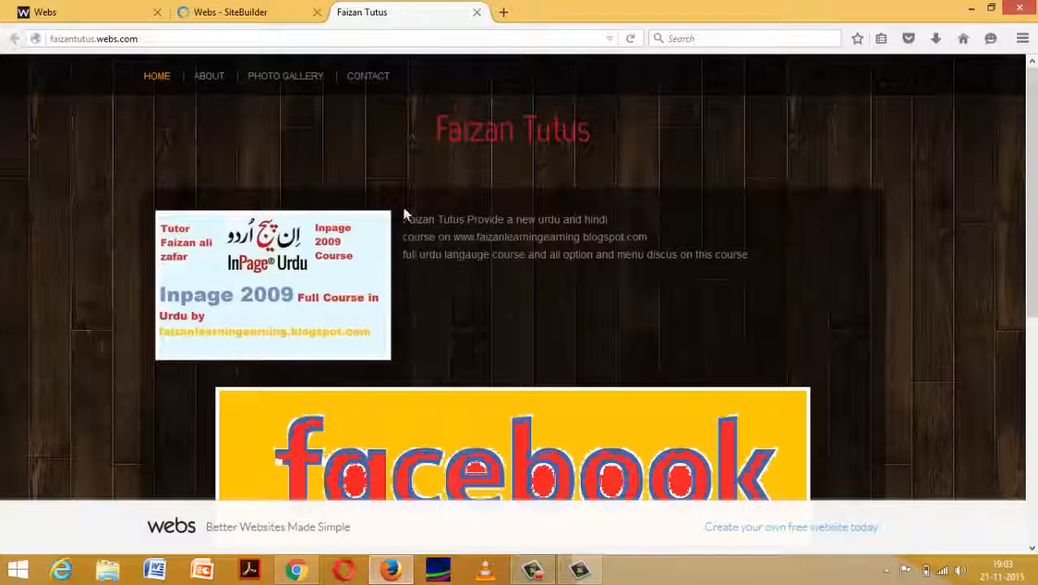
pyautogui.click(390, 82)
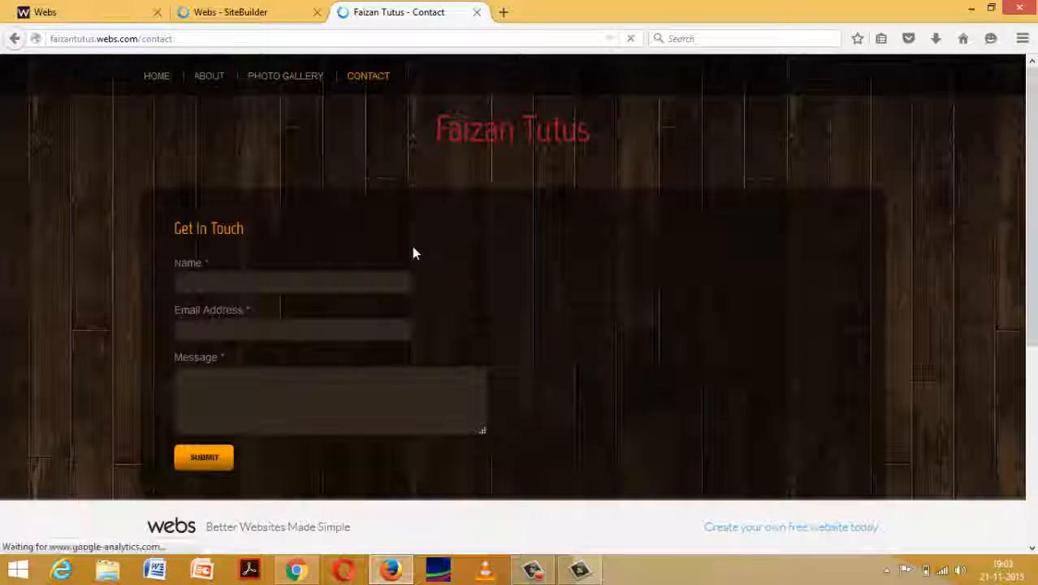
pyautogui.scroll(-3, 413, 254)
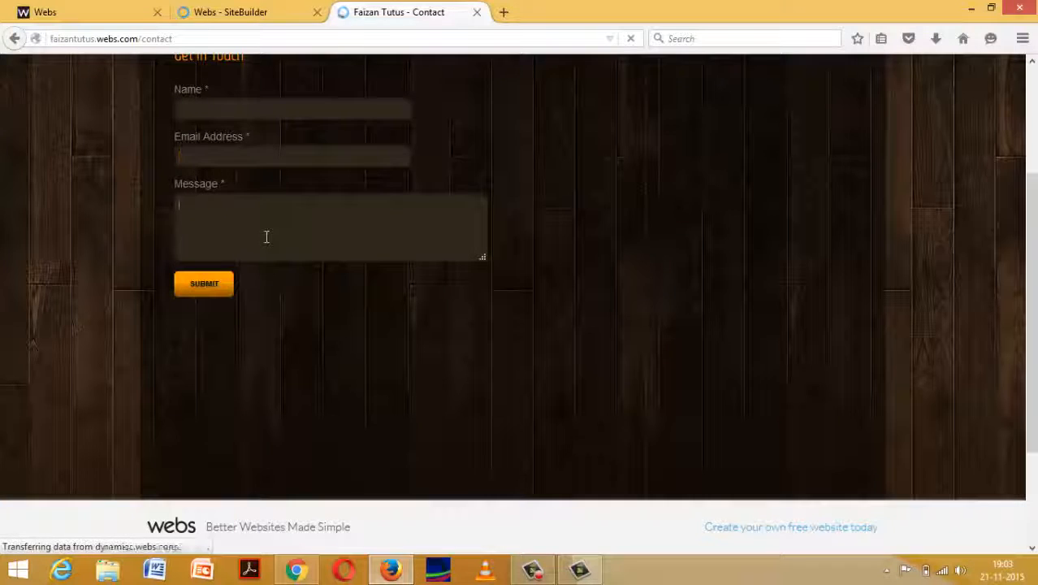
pyautogui.scroll(3, 265, 237)
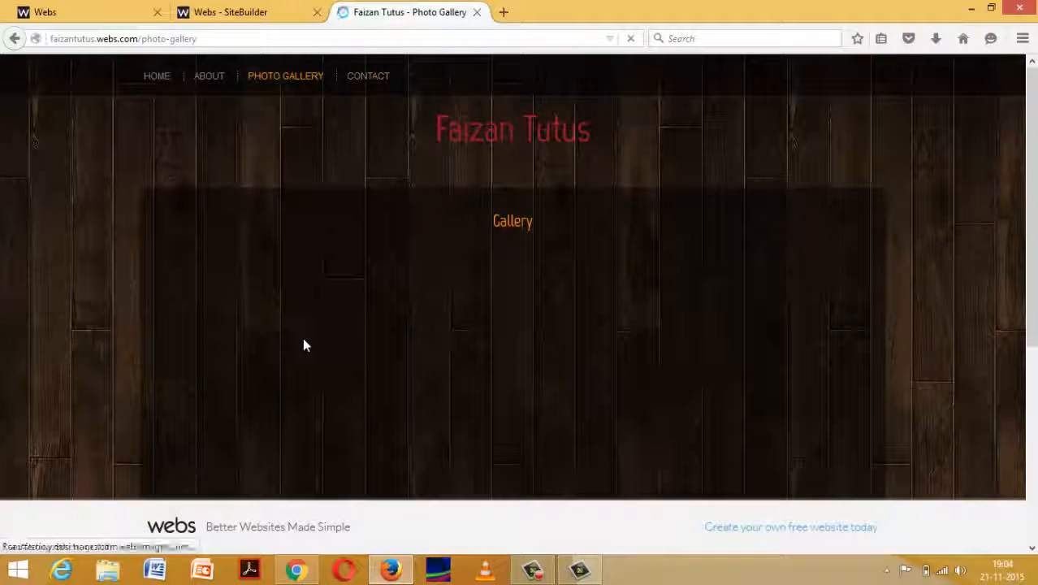
# - Examine the published Photo Gallery page, viewing its pictures enlarged one after another, and close the live site
pyautogui.scroll(-4, 304, 346)
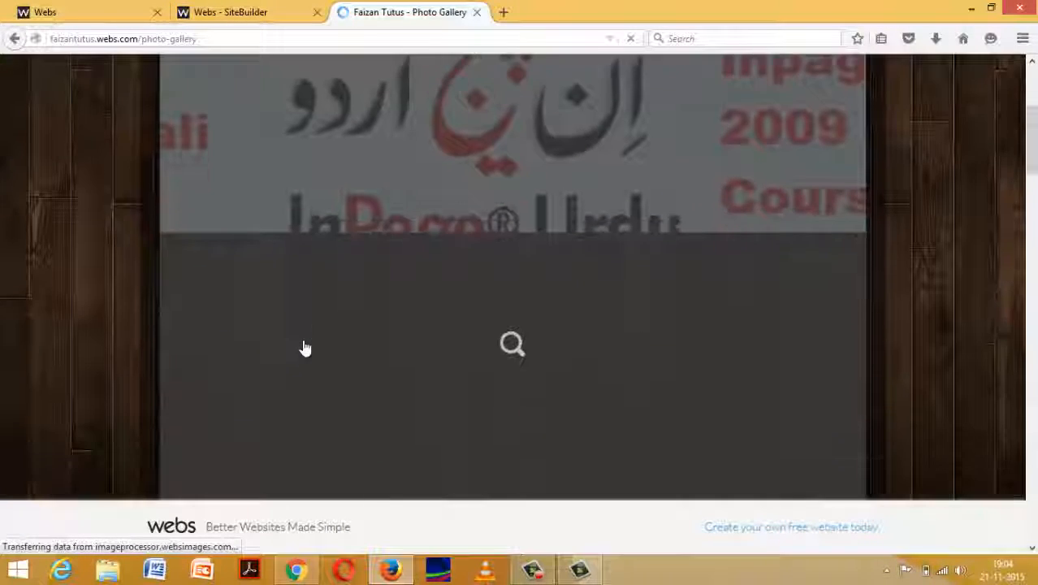
pyautogui.scroll(-5, 304, 348)
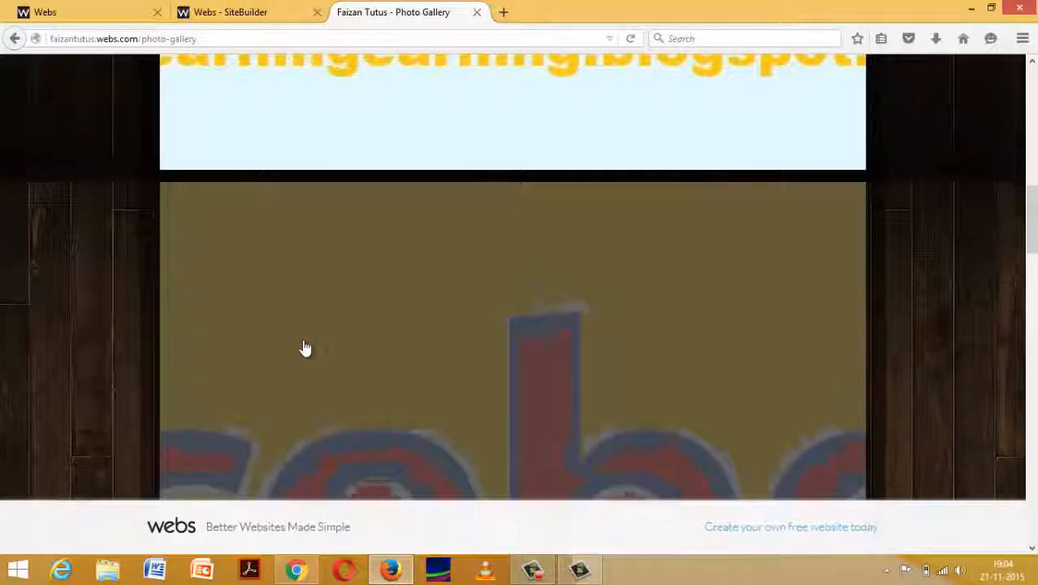
pyautogui.scroll(-5, 305, 348)
pyautogui.scroll(3, 304, 348)
pyautogui.click(518, 370)
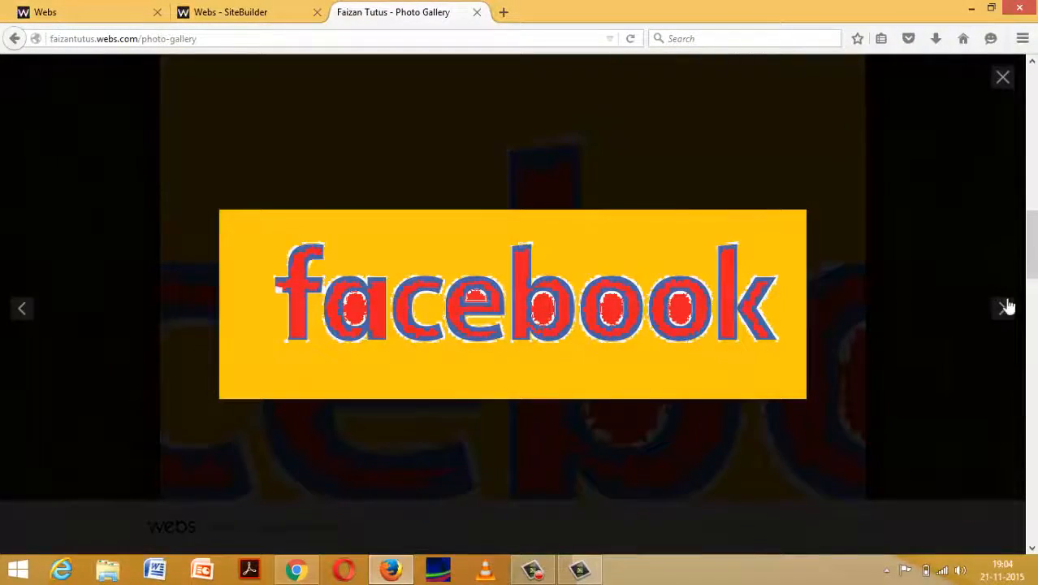
pyautogui.click(1007, 307)
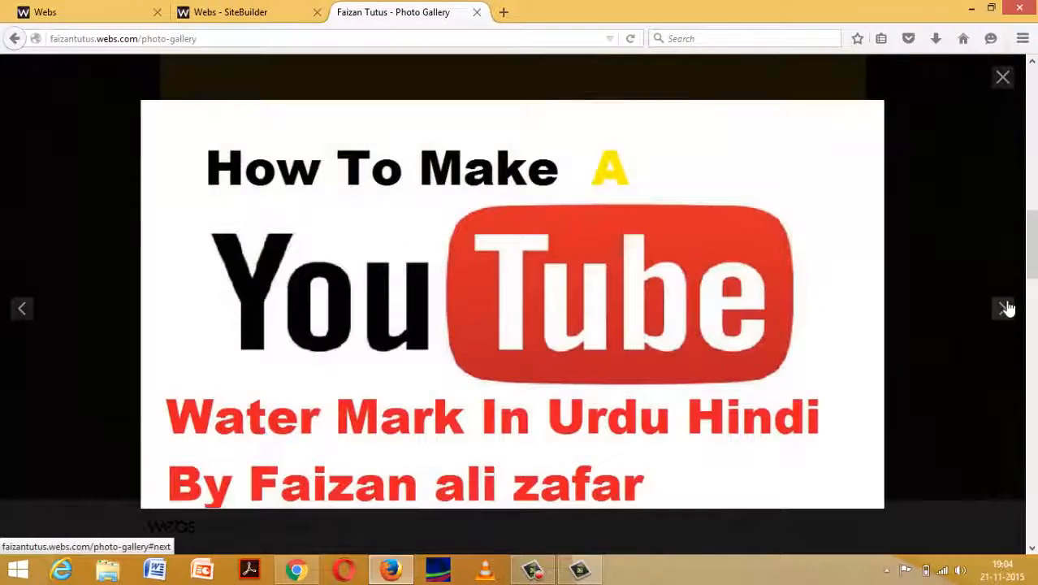
pyautogui.click(1005, 309)
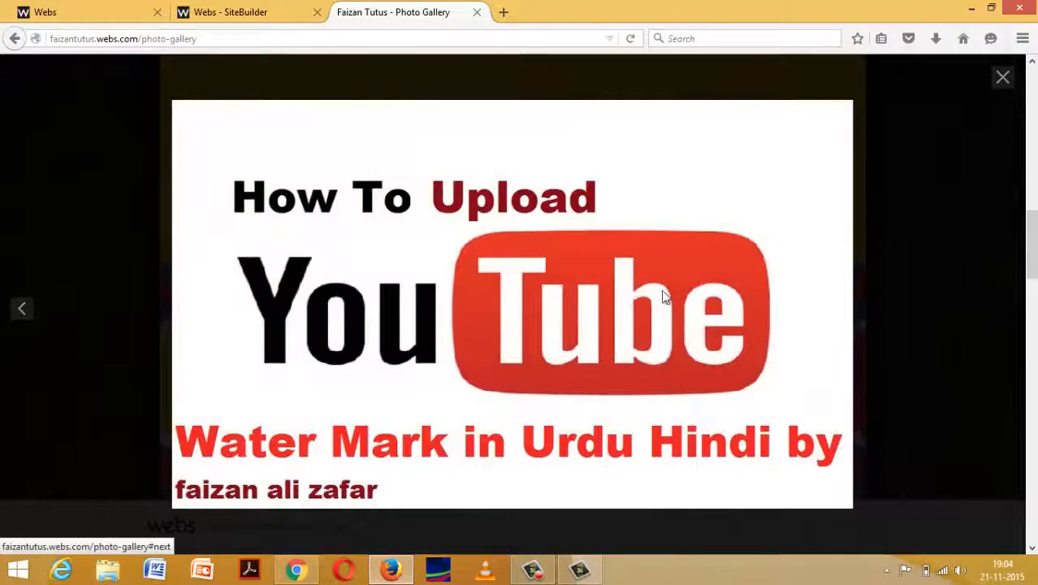
pyautogui.click(25, 322)
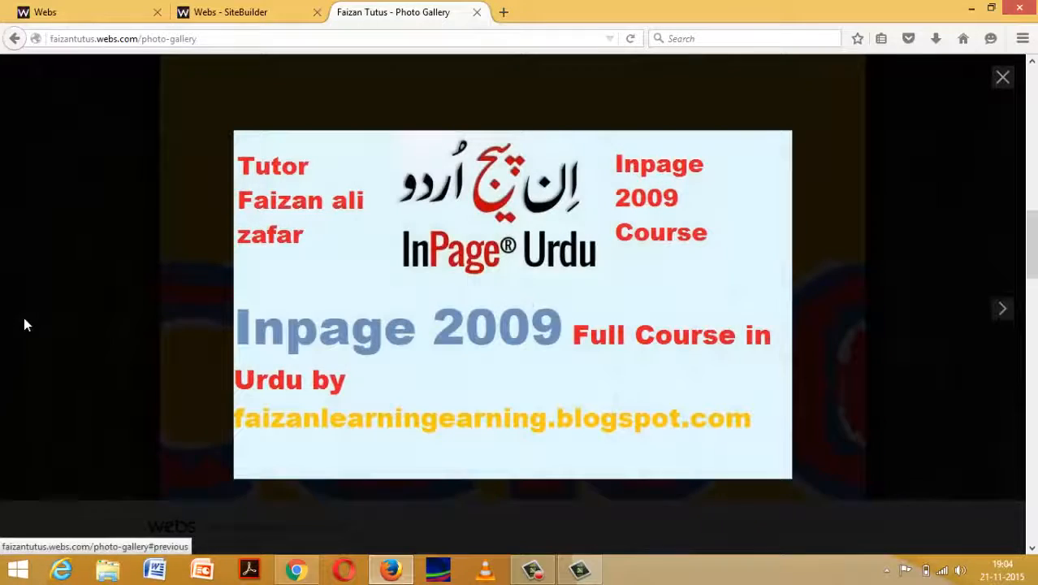
pyautogui.click(1002, 79)
pyautogui.scroll(-15, 355, 336)
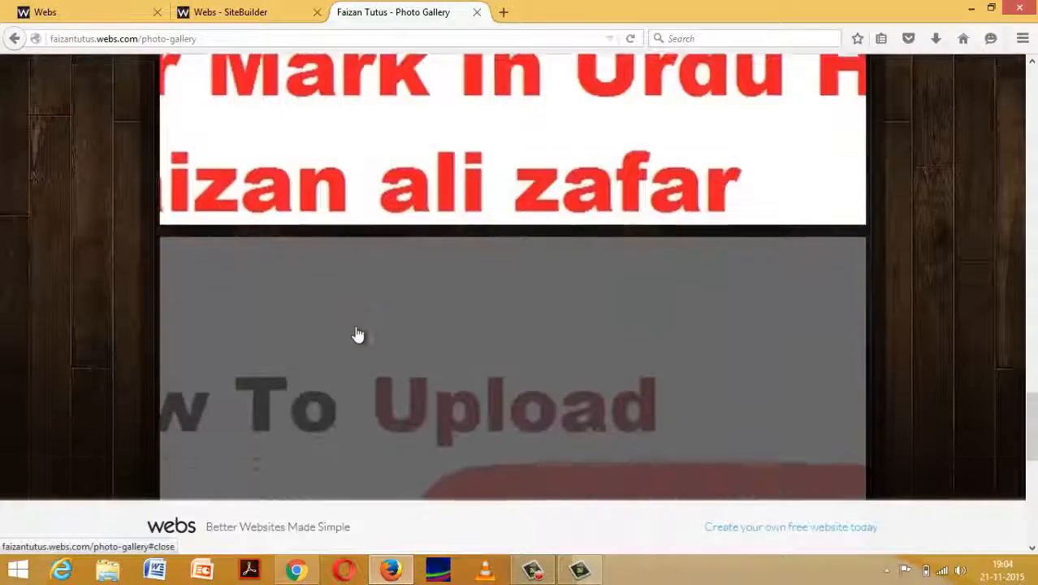
pyautogui.scroll(7, 355, 336)
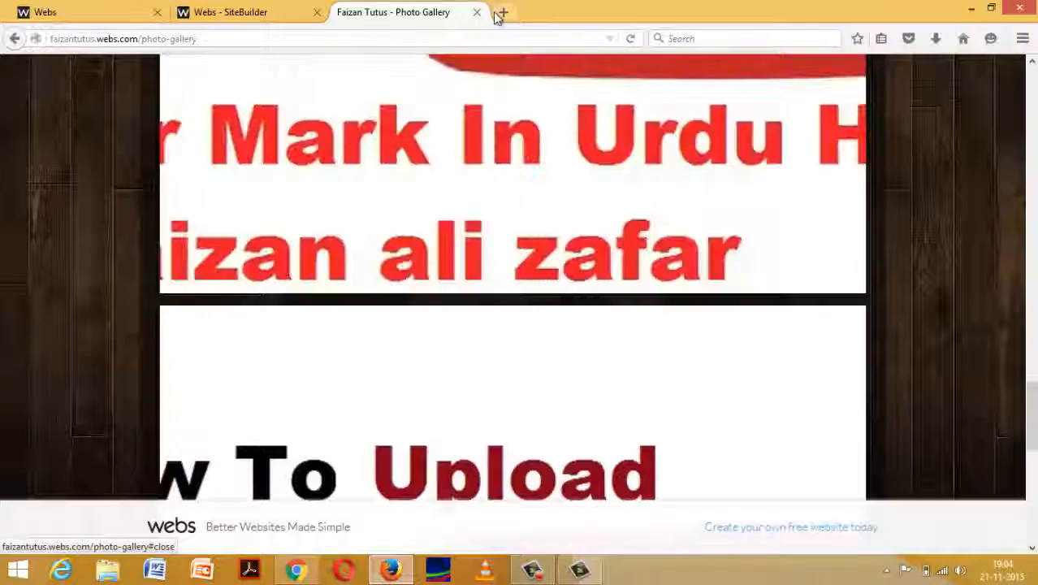
pyautogui.click(477, 12)
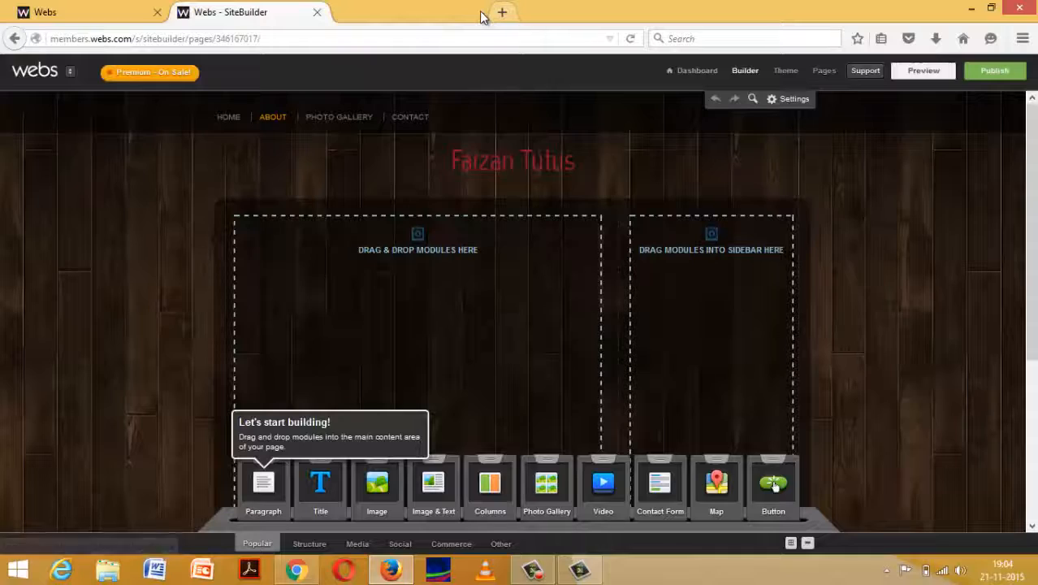
# - Add a paragraph module to the About page's main content area and a map module to its sidebar
pyautogui.scroll(-5, 381, 292)
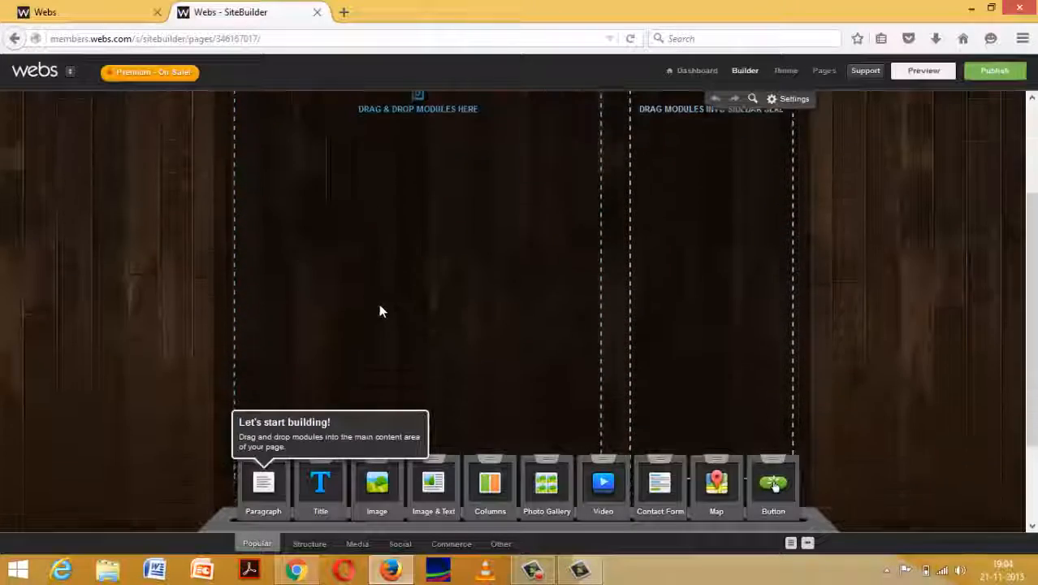
pyautogui.moveTo(263, 483); pyautogui.dragTo(364, 210)
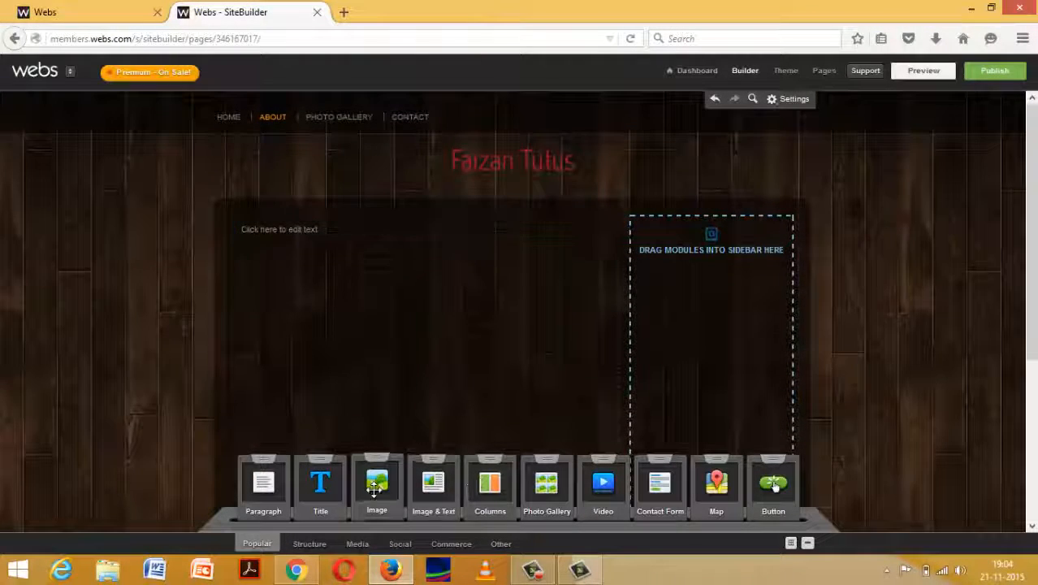
pyautogui.moveTo(322, 503)
pyautogui.mouseDown()
pyautogui.moveTo(794, 279)
pyautogui.moveTo(280, 493)
pyautogui.moveTo(321, 520)
pyautogui.moveTo(341, 504)
pyautogui.mouseUp()
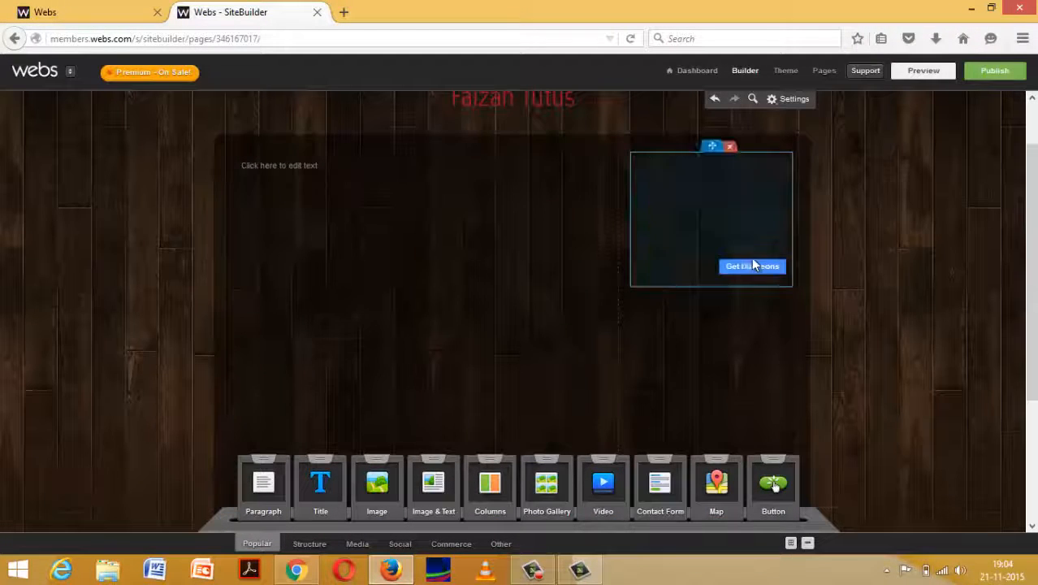
# - Replace the About page paragraph's placeholder with "Hi world i am", the owner's full name and "from pakistan attock i"
pyautogui.click(323, 168)
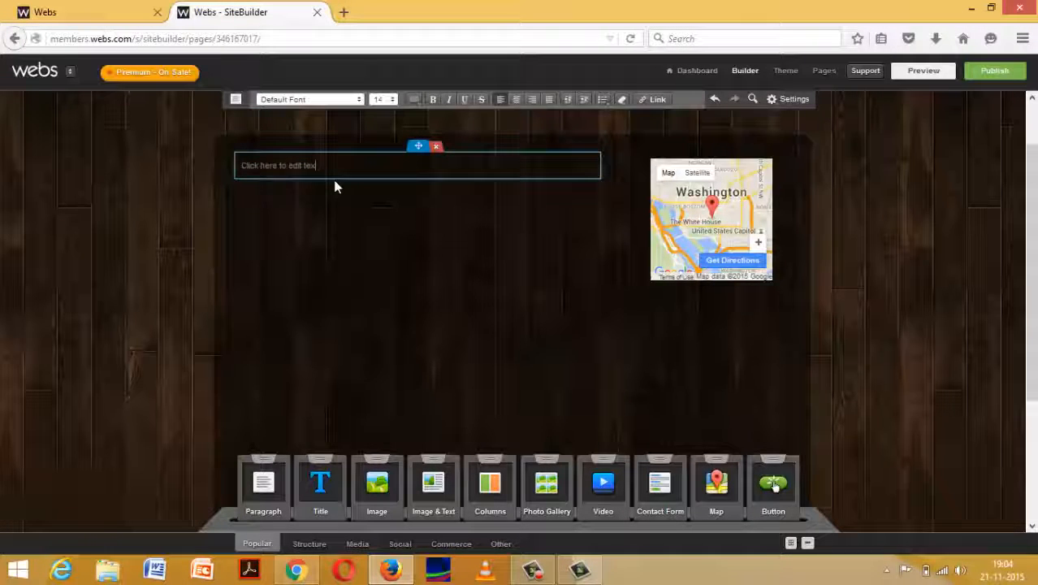
pyautogui.press('BackSpace')
pyautogui.press('BackSpace')
pyautogui.press('BackSpace')
pyautogui.press('BackSpace')
pyautogui.press('BackSpace')
pyautogui.press('BackSpace')
pyautogui.press('BackSpace')
pyautogui.press('BackSpace')
pyautogui.press('BackSpace')
pyautogui.press('BackSpace')
pyautogui.press('BackSpace')
pyautogui.press('BackSpace')
pyautogui.press('BackSpace')
pyautogui.press('BackSpace')
pyautogui.press('BackSpace')
pyautogui.press('BackSpace')
pyautogui.press('BackSpace')
pyautogui.press('BackSpace')
pyautogui.press('BackSpace')
pyautogui.press('BackSpace')
pyautogui.write('Hi w')
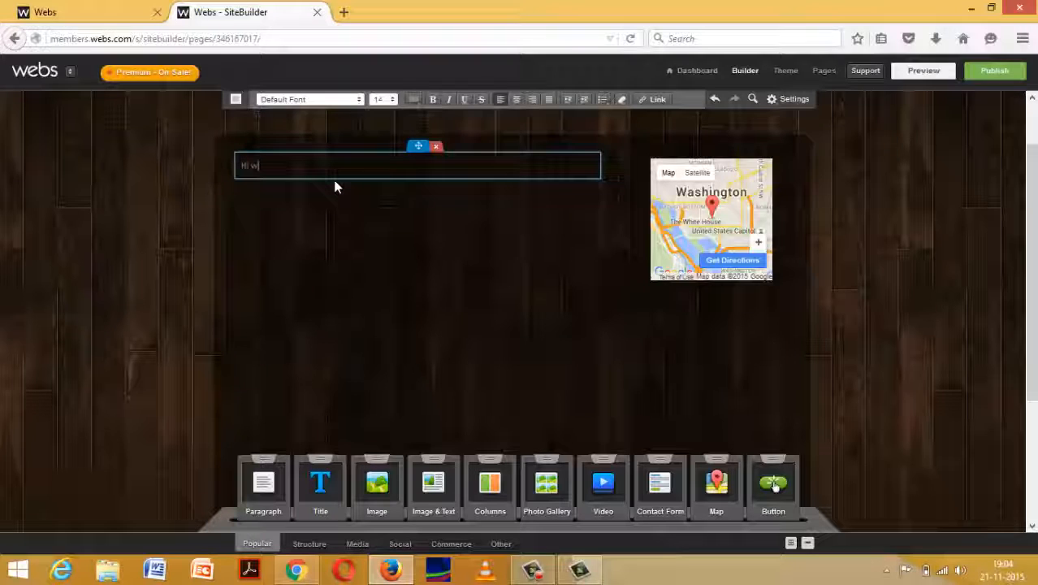
pyautogui.write('orld!')
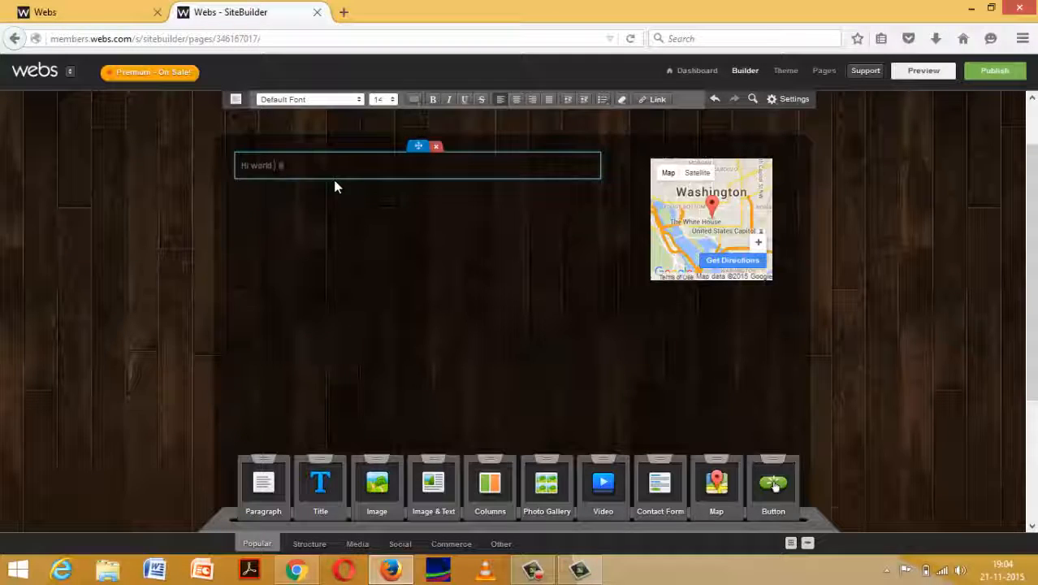
pyautogui.write(' am faiz, i')
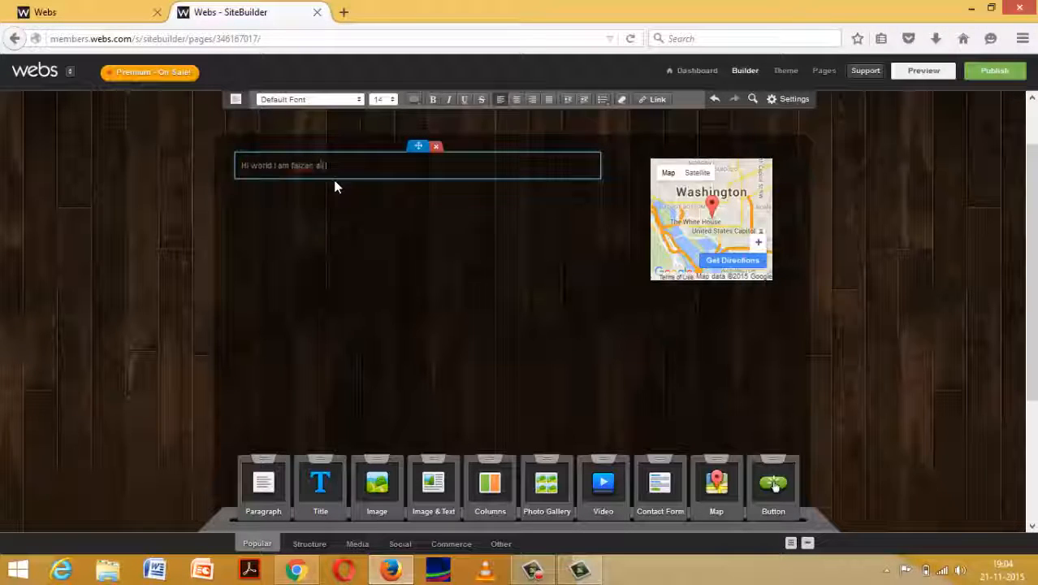
pyautogui.write(' zafar')
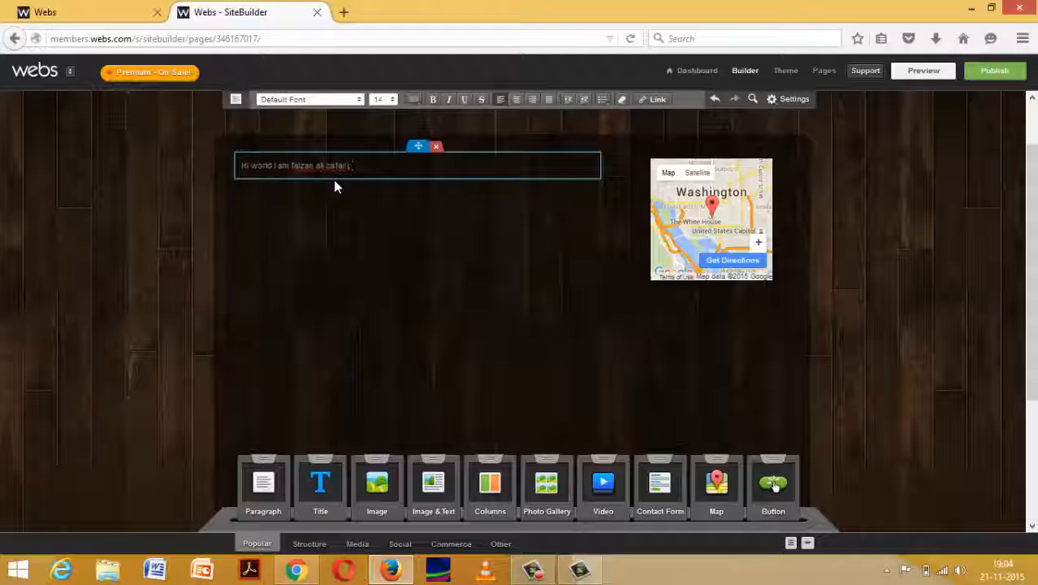
pyautogui.write(' from')
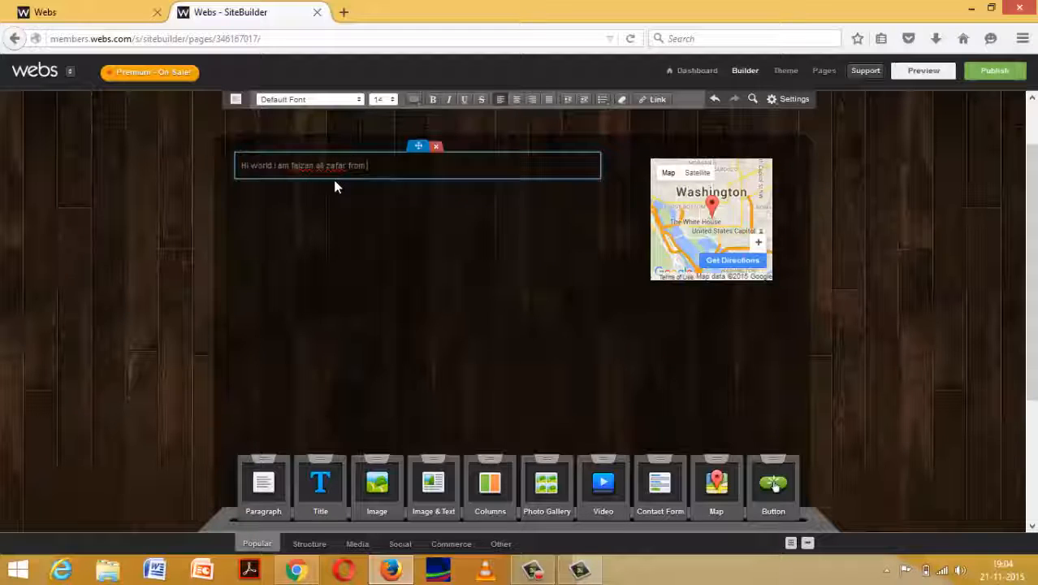
pyautogui.write(' pakistan ')
pyautogui.write('attock (')
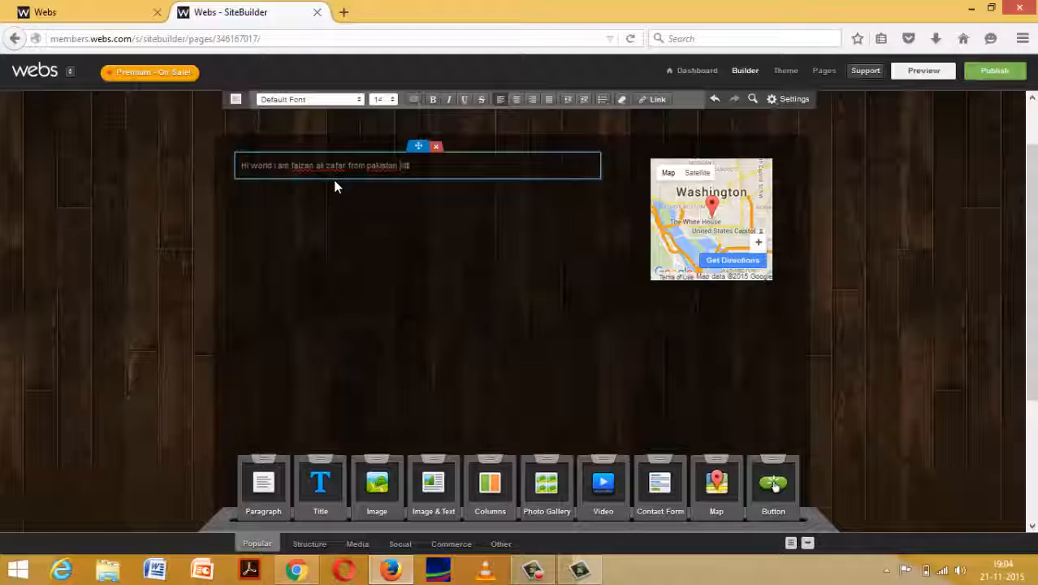
# - Continue the About paragraph with "provide a course how to make free website without buying domain and hosting"
pyautogui.write(' pro')
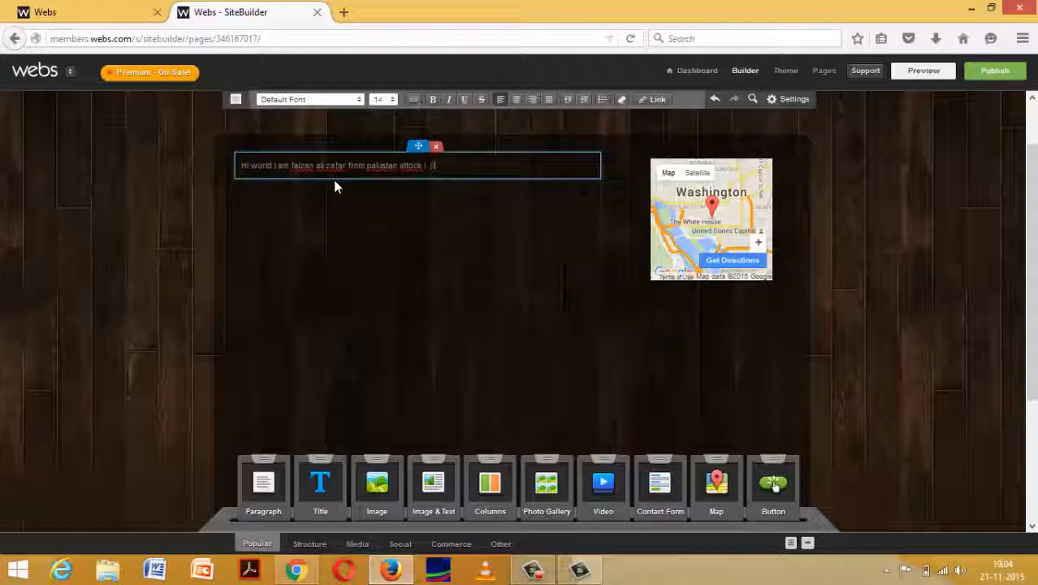
pyautogui.write('vide a')
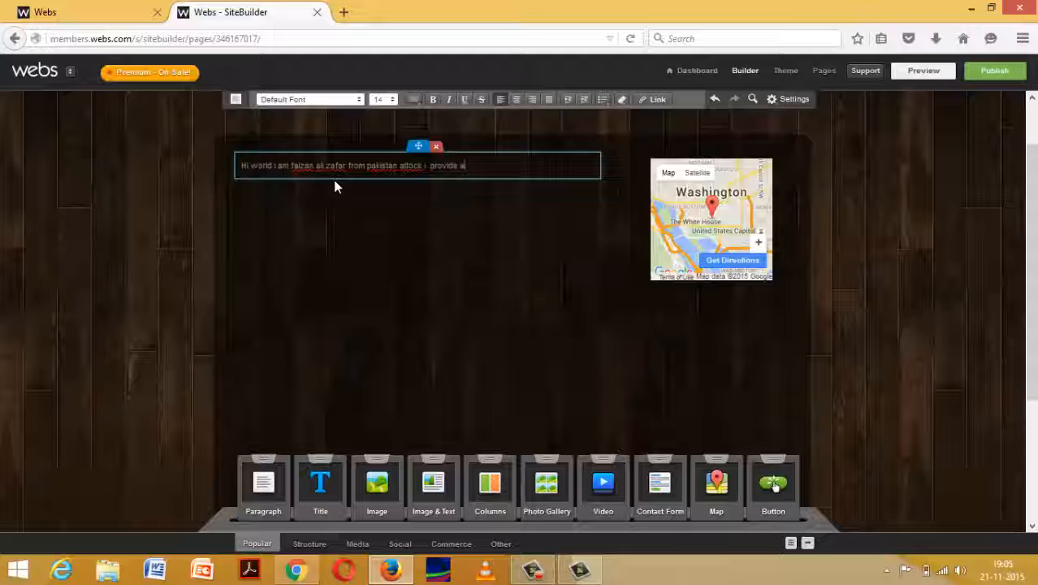
pyautogui.write(' cool')
pyautogui.write('ow to make a')
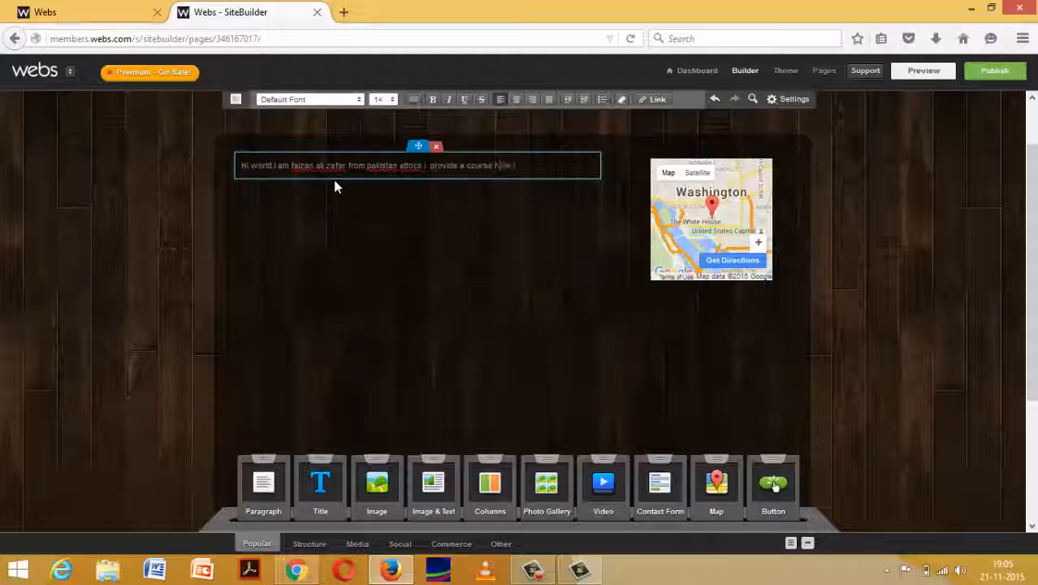
pyautogui.press('BackSpace')
pyautogui.press('BackSpace')
pyautogui.press('BackSpace')
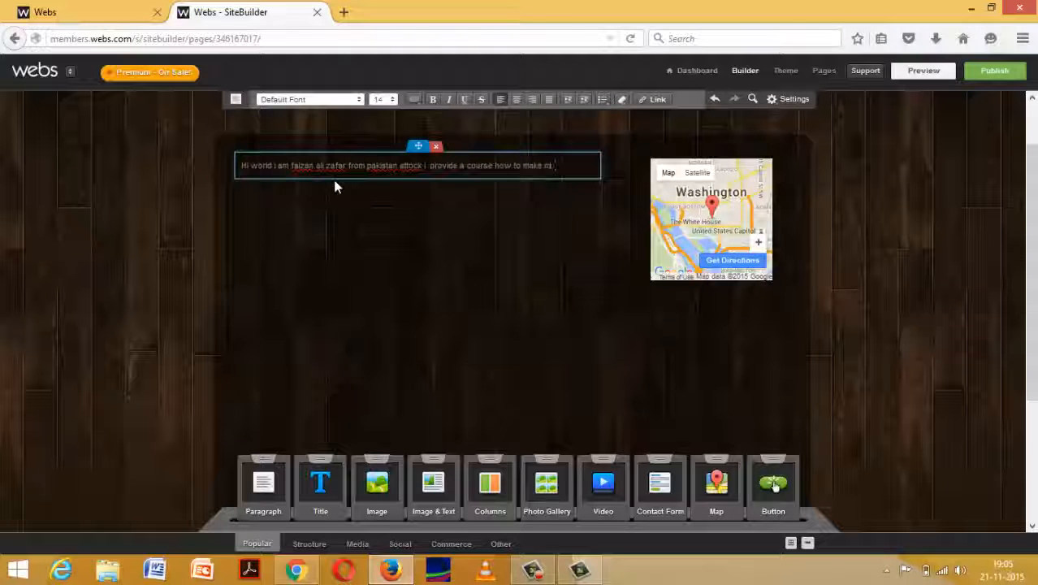
pyautogui.write('free w')
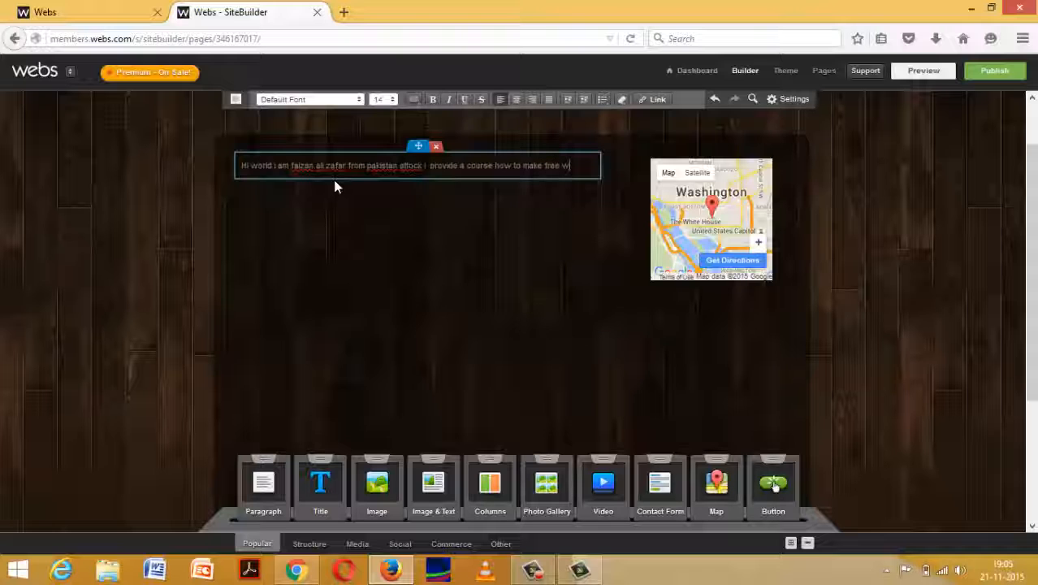
pyautogui.write('ebsite')
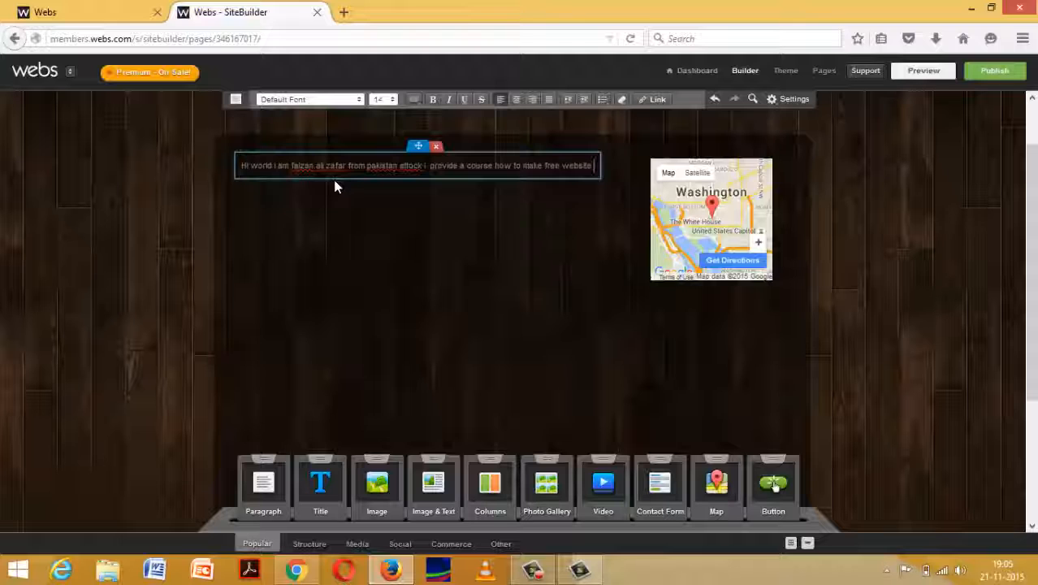
pyautogui.write(' withou')
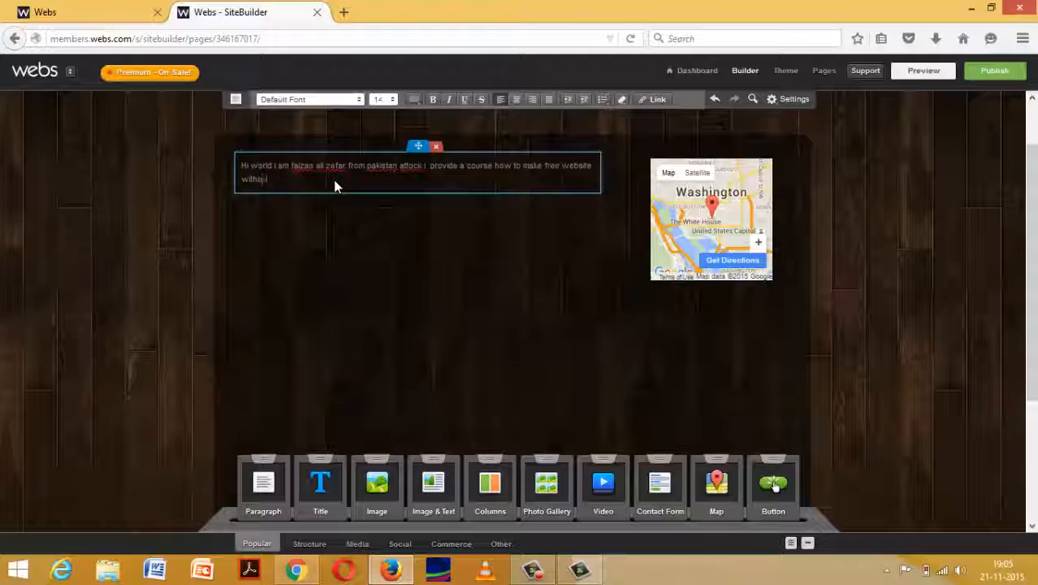
pyautogui.write('t bus')
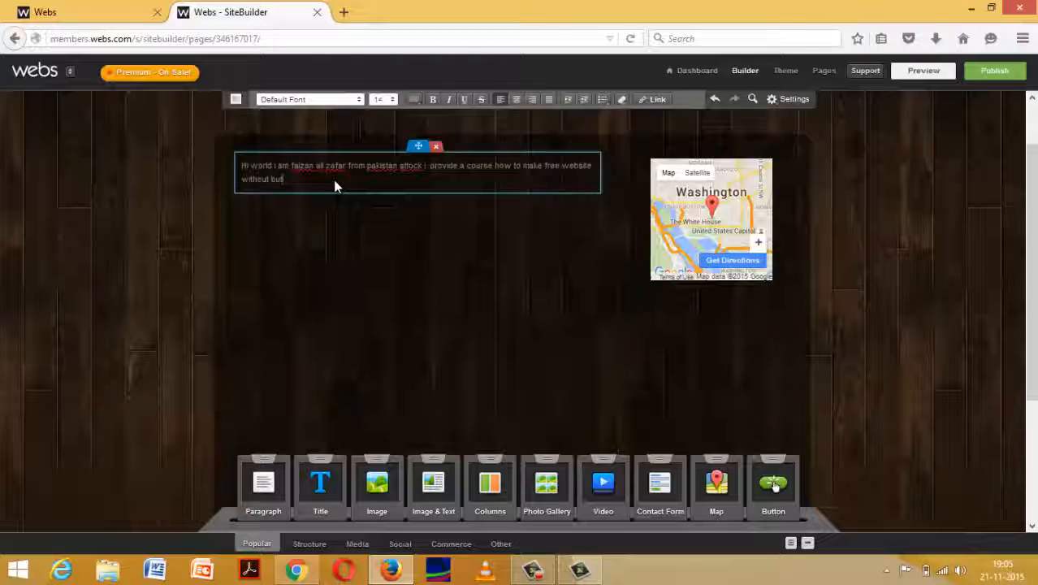
pyautogui.write('ing a')
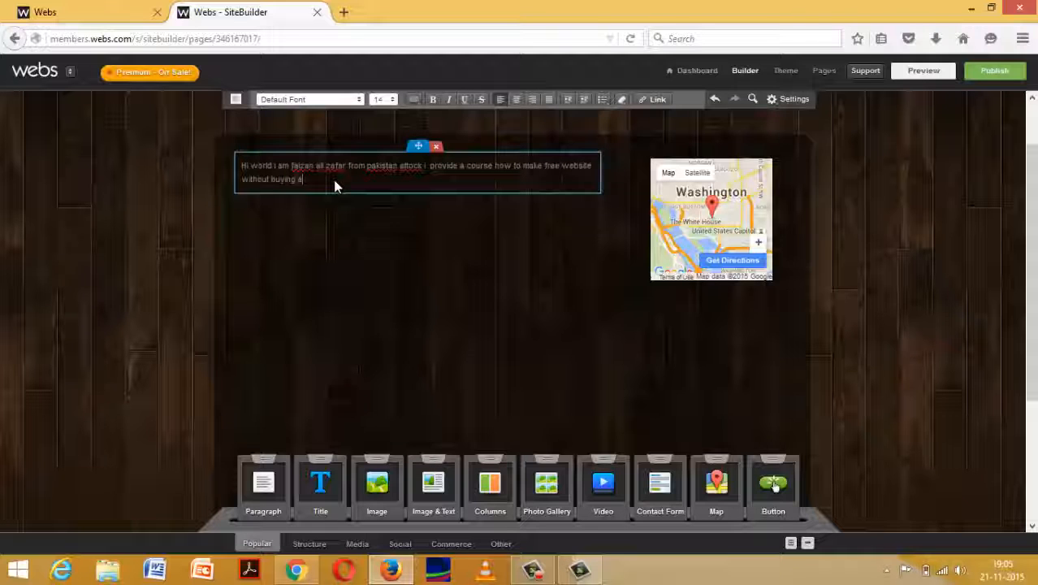
pyautogui.write('nd')
pyautogui.press('BackSpace')
pyautogui.press('BackSpace')
pyautogui.press('BackSpace')
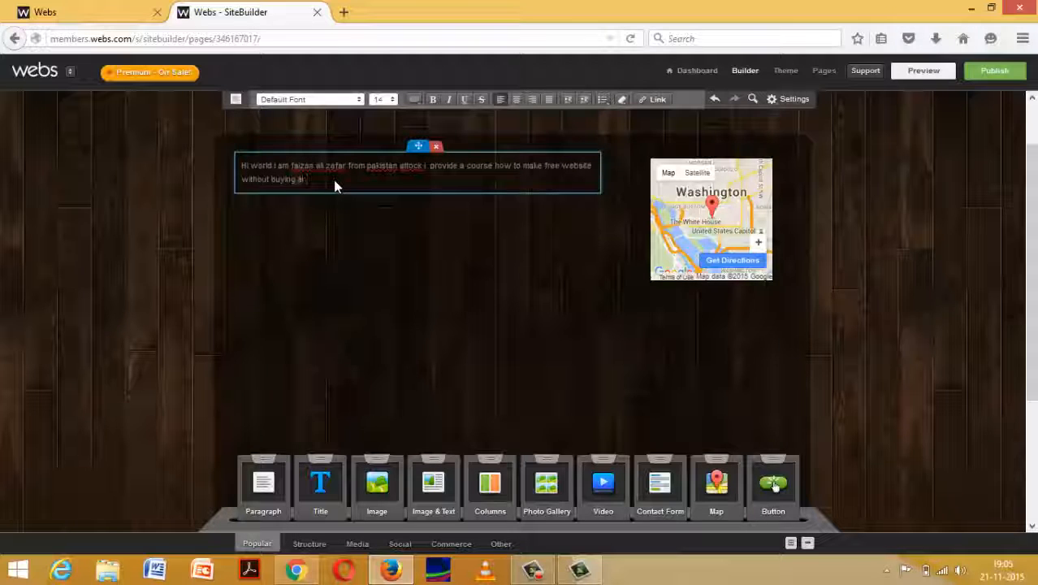
pyautogui.write('ho')
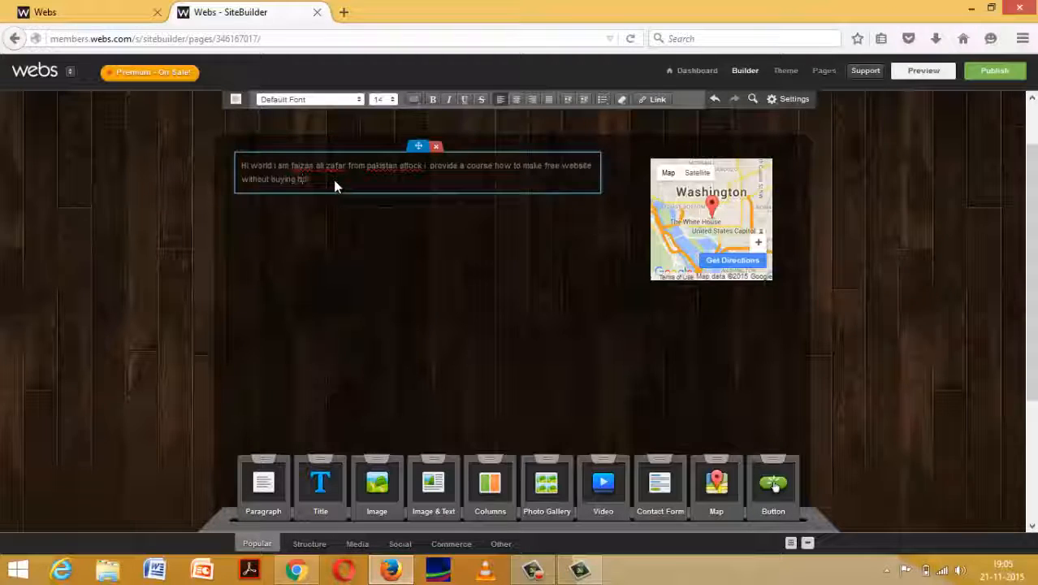
pyautogui.write('ho')
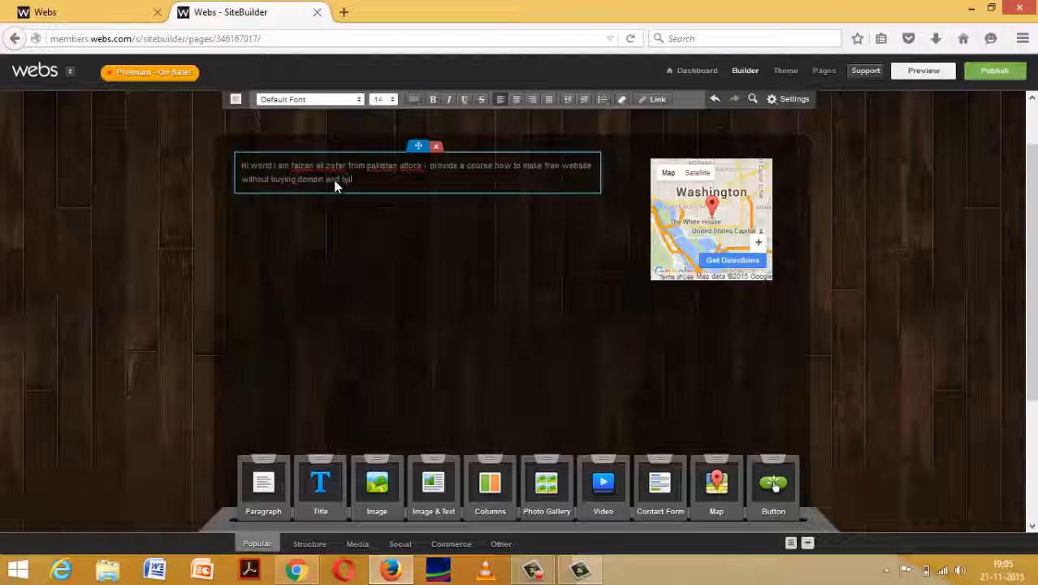
pyautogui.write('sting')
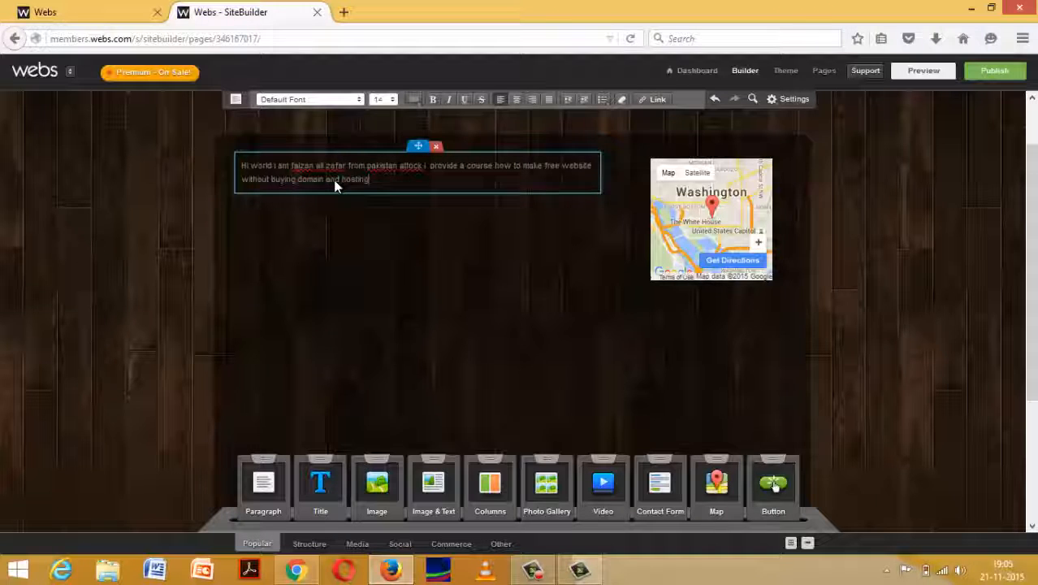
# - End the About paragraph with "watch and share thanks"
pyautogui.write(' watch!')
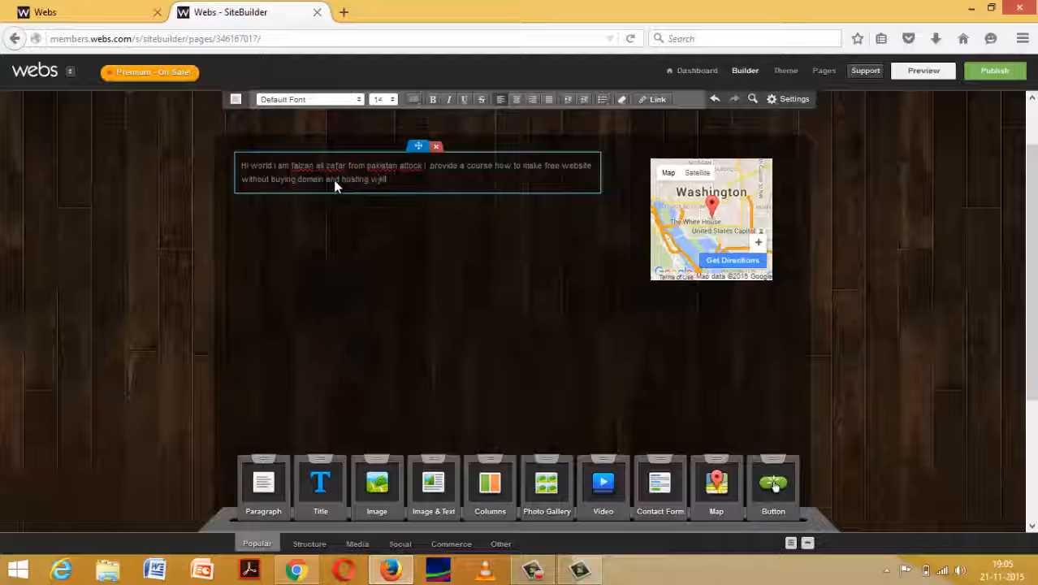
pyautogui.write(' and j')
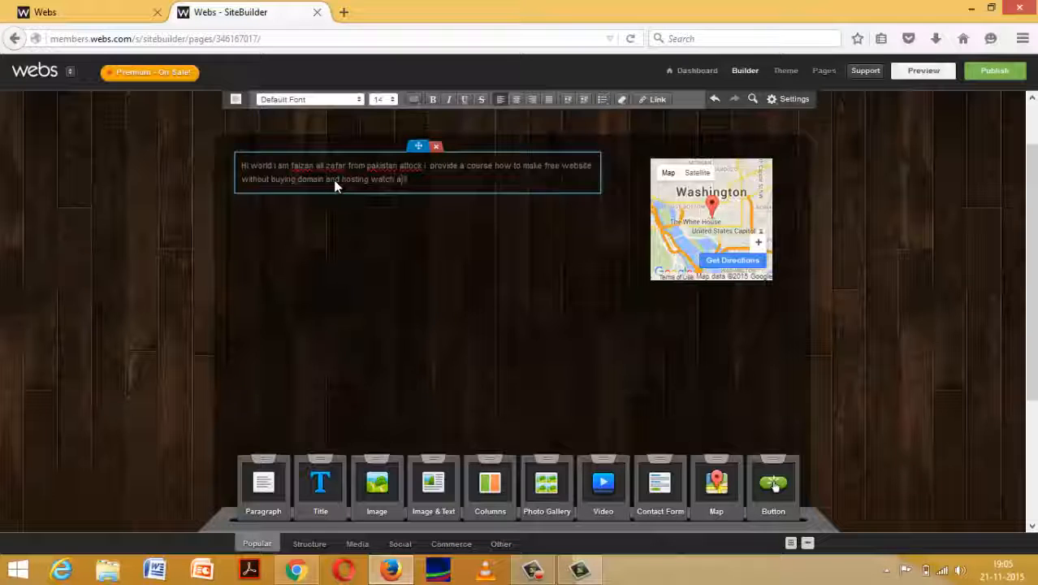
pyautogui.write('ub')
pyautogui.press('BackSpace')
pyautogui.press('BackSpace')
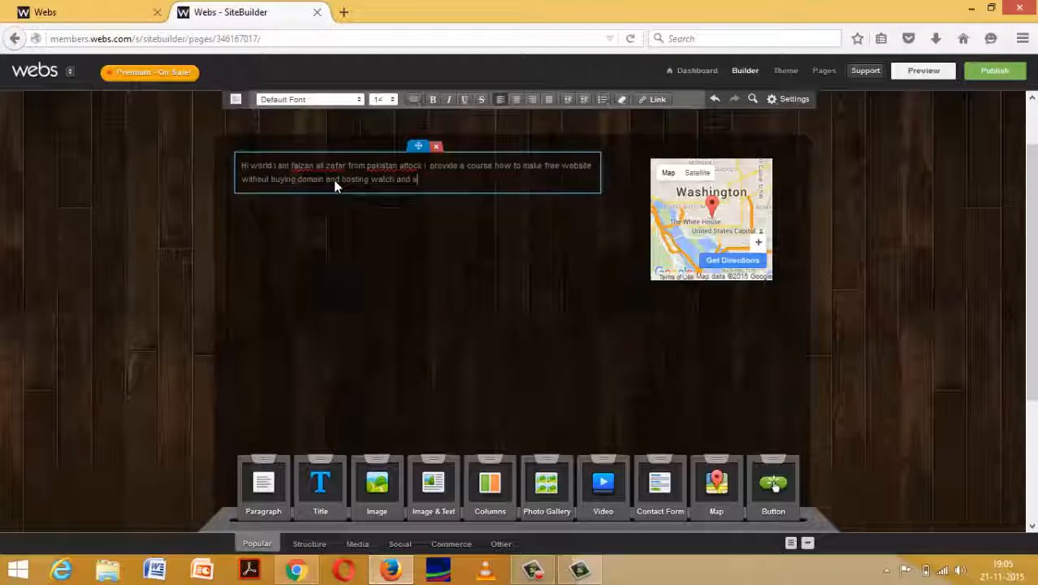
pyautogui.write('uhare thanks')
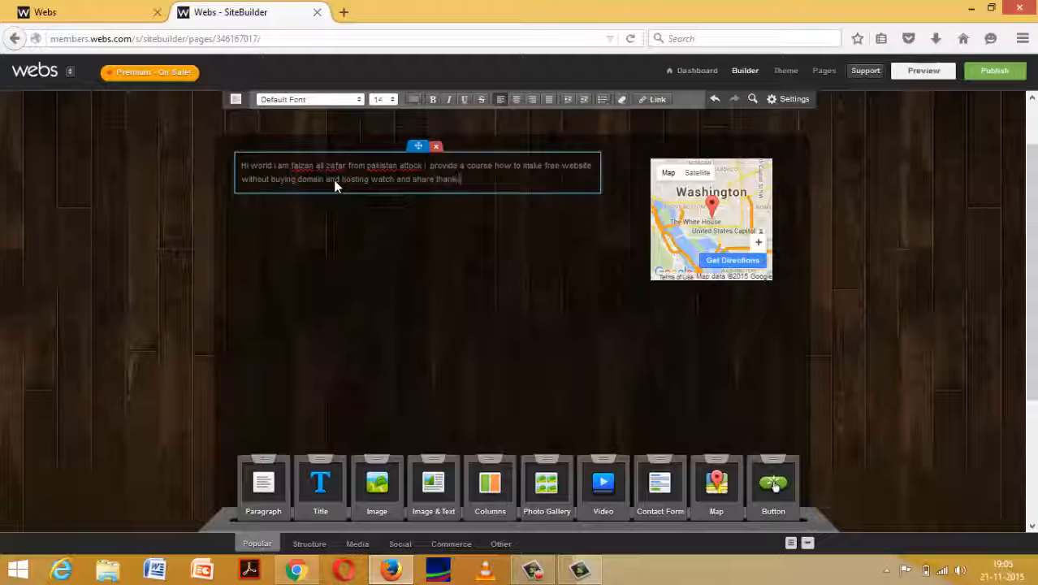
# - Publish the website, open its live address and close the site builder
pyautogui.scroll(2, 510, 361)
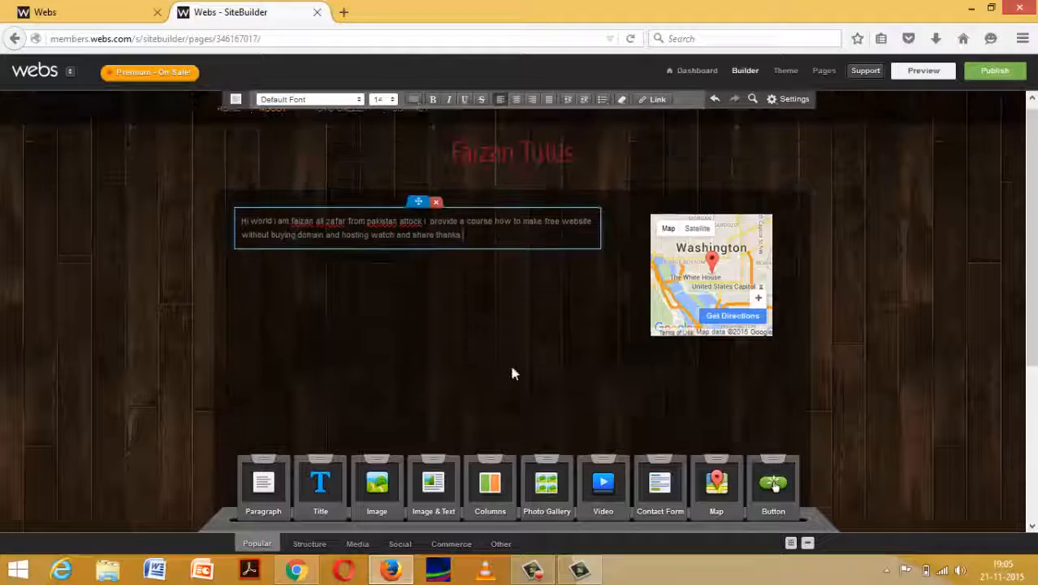
pyautogui.click(995, 71)
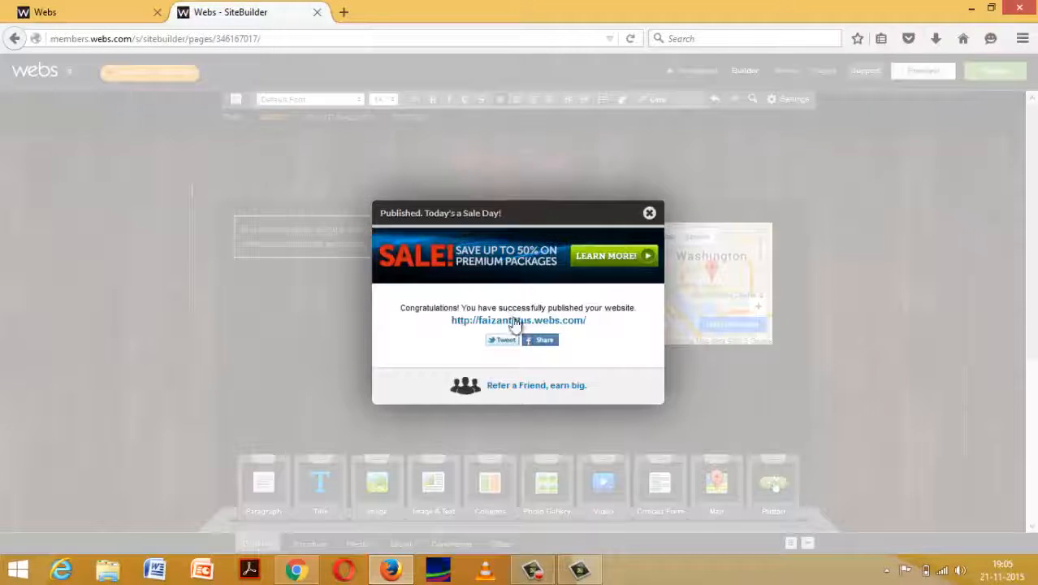
pyautogui.click(512, 319)
pyautogui.click(310, 11)
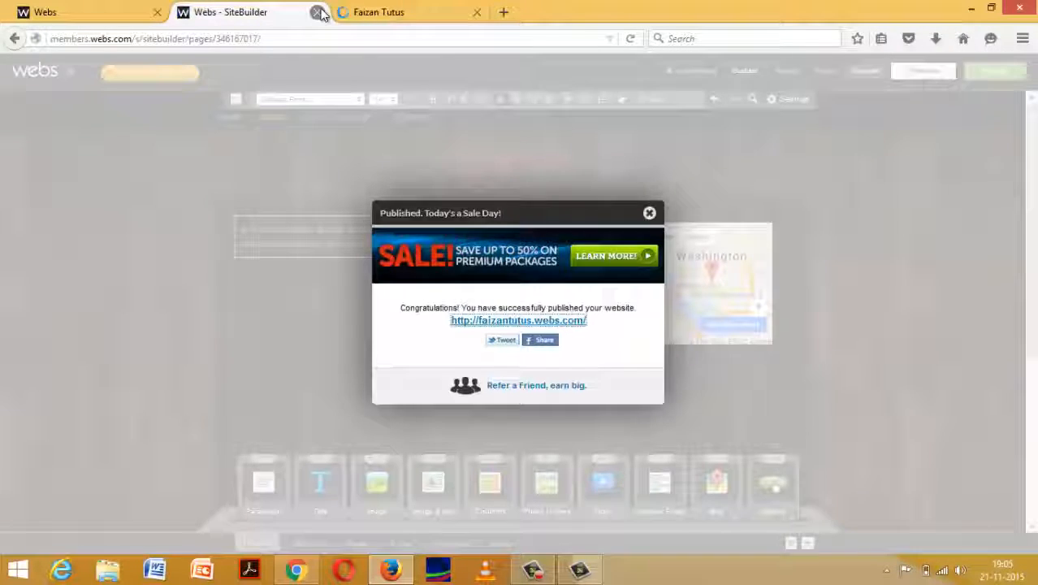
pyautogui.click(317, 12)
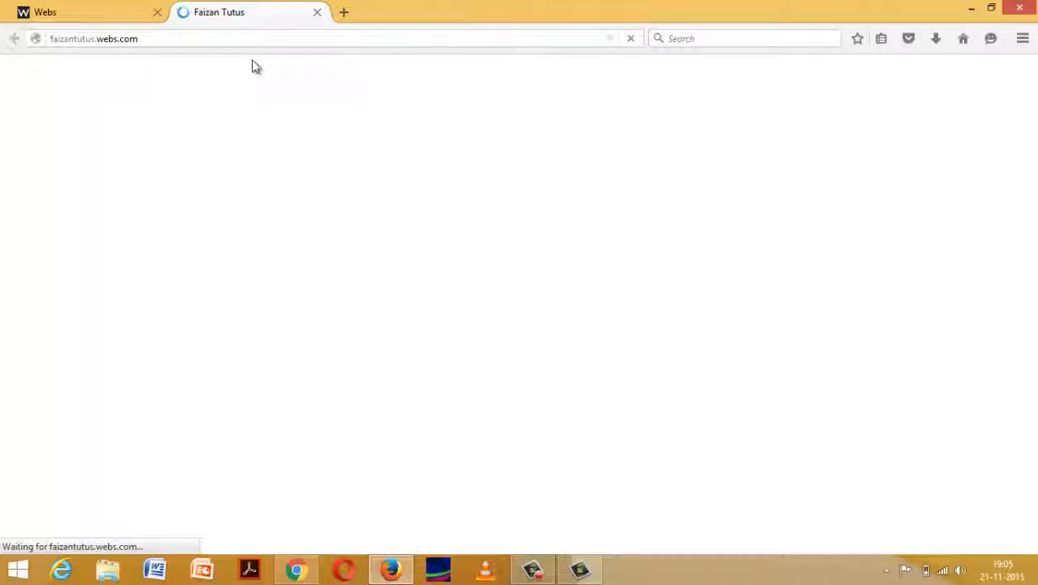
# - Look over the published home page from the header down to the embedded video, and close the live site
pyautogui.click(524, 571)
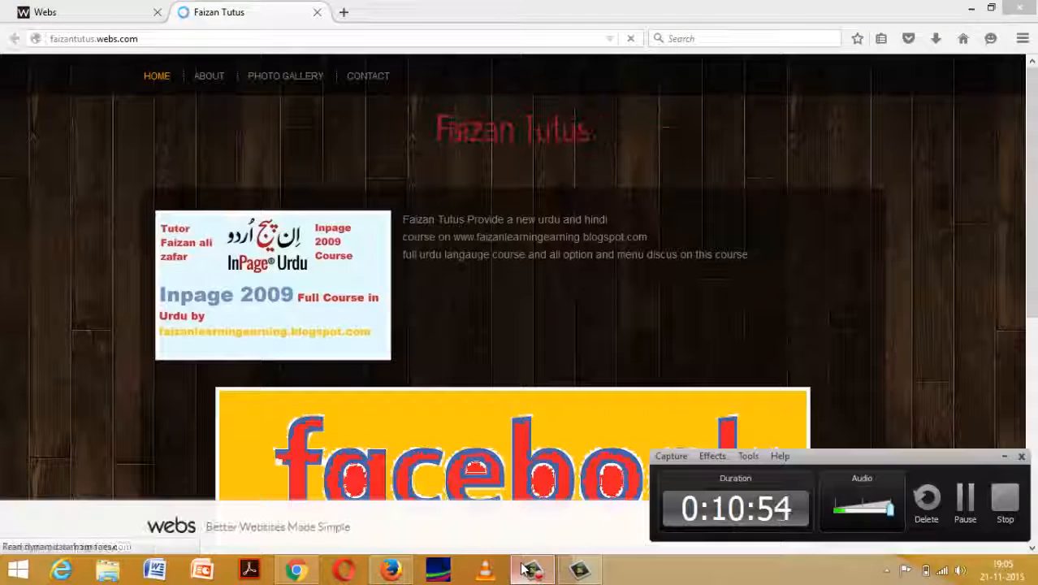
pyautogui.click(528, 569)
pyautogui.scroll(-3, 438, 276)
pyautogui.scroll(1, 465, 144)
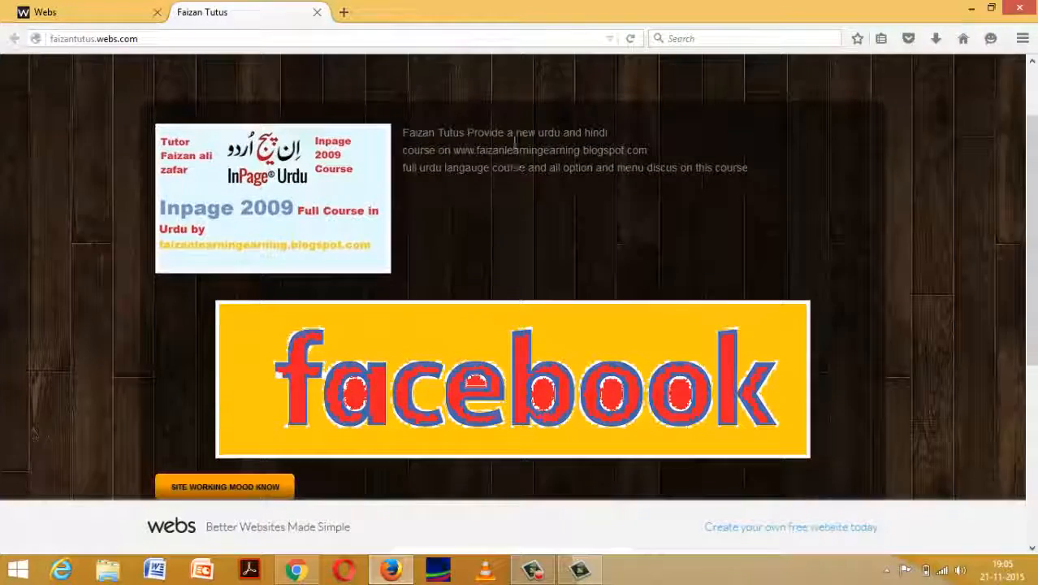
pyautogui.scroll(-4, 468, 215)
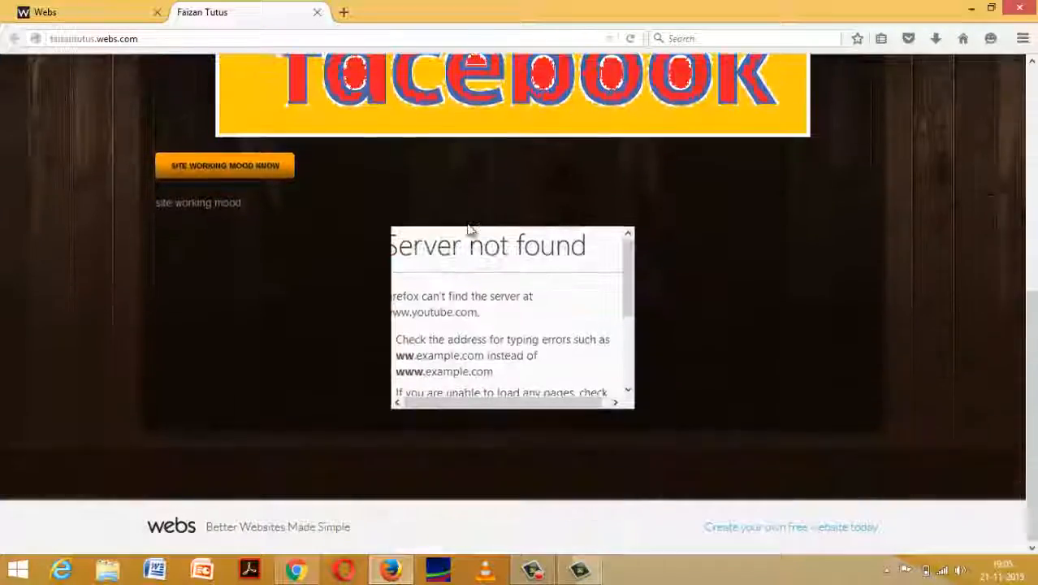
pyautogui.scroll(5, 274, 187)
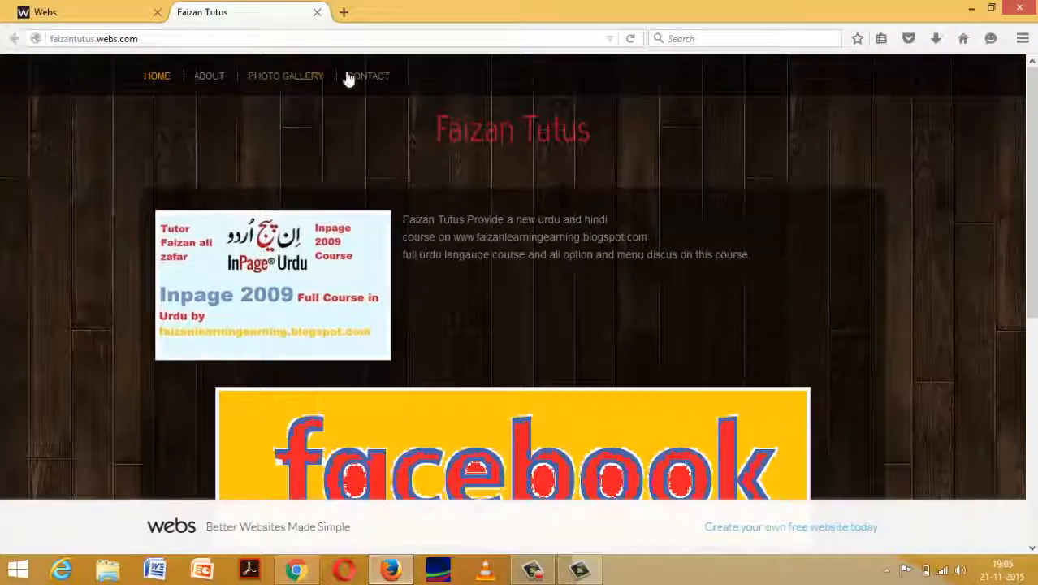
pyautogui.click(316, 12)
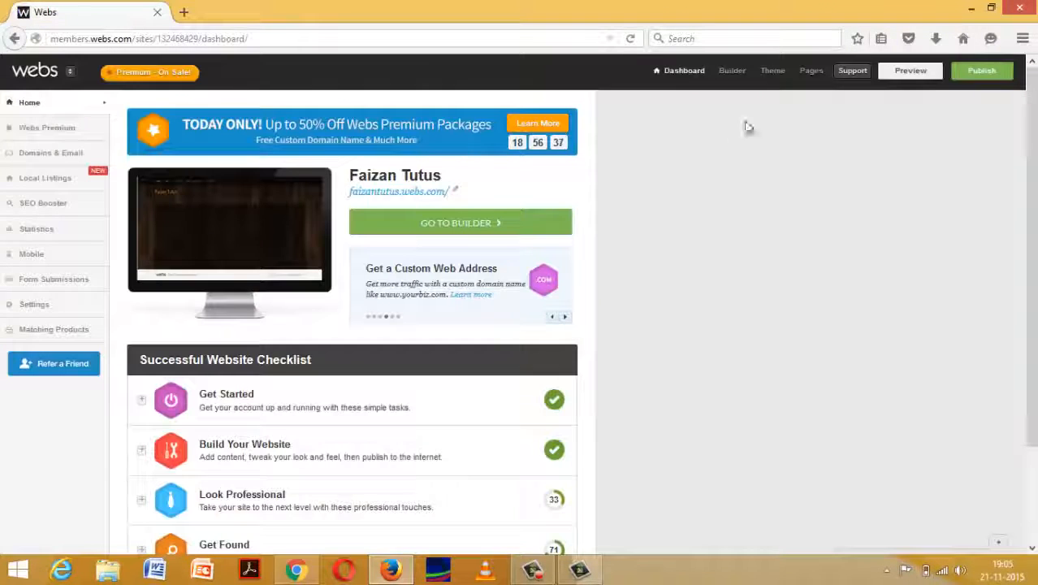
# - Open the site's theme customisation page and close the browser, confirming to leave the page
pyautogui.click(769, 74)
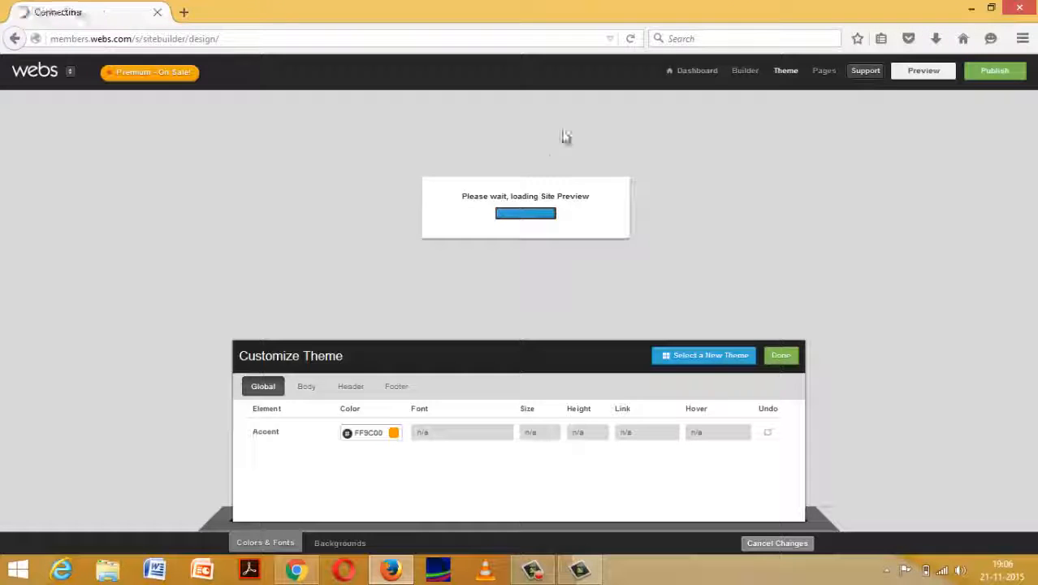
pyautogui.click(1027, 8)
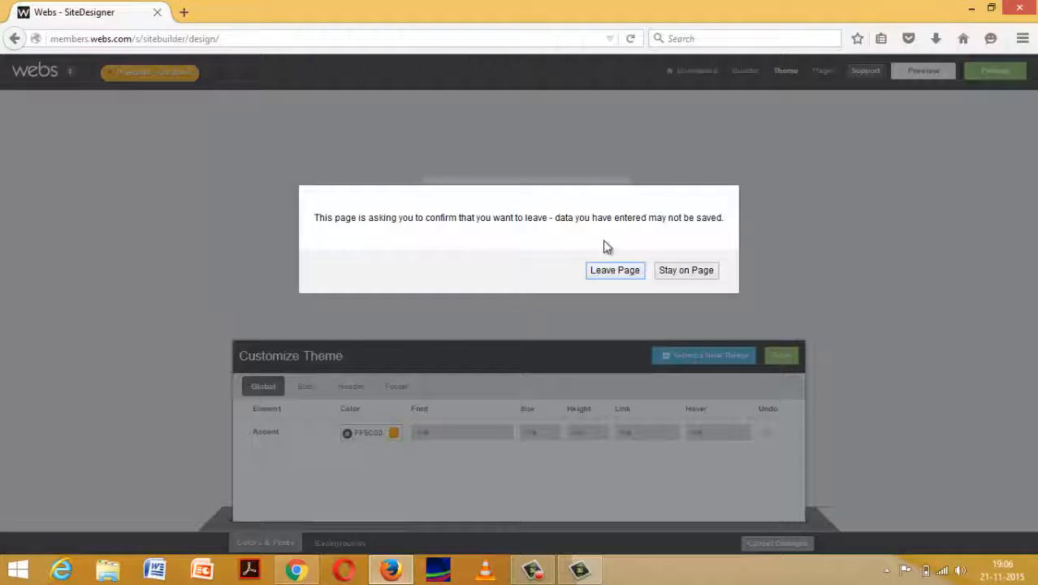
pyautogui.click(613, 272)
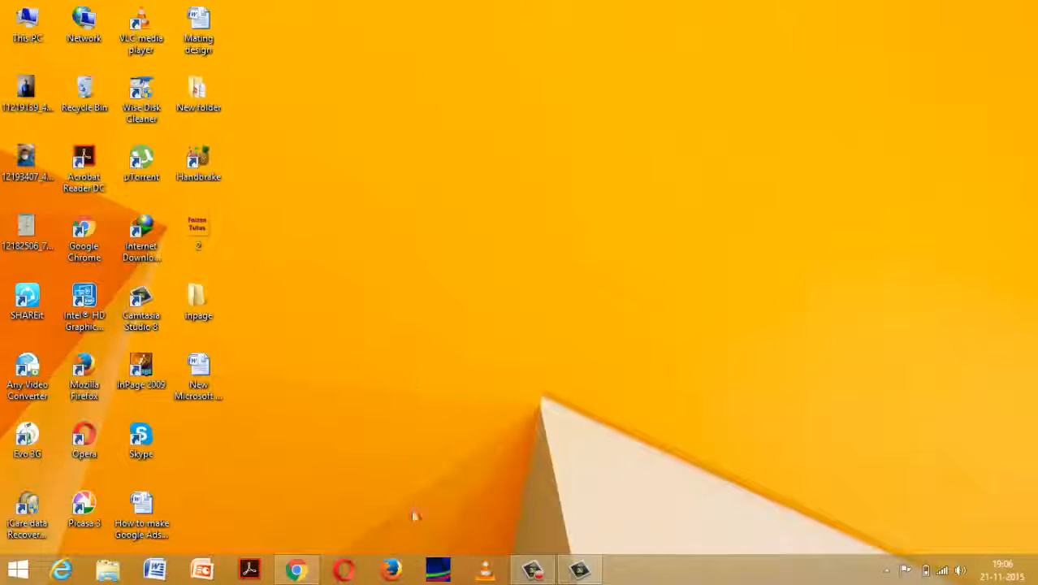